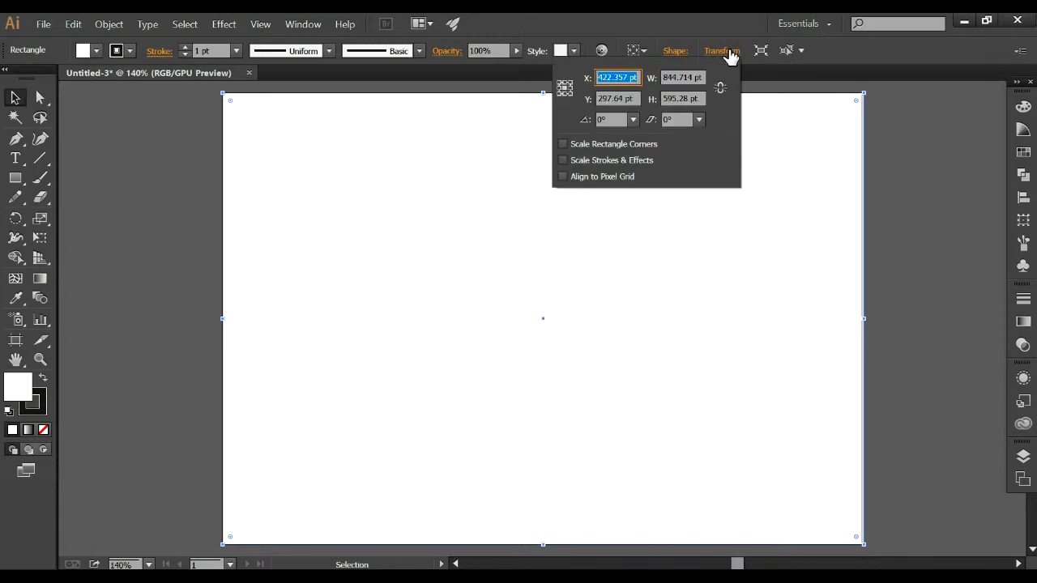
# Divide the width of the artboard-sized rectangle by 3 to get a single panel.
pyautogui.click(696, 77)
pyautogui.press('Return')
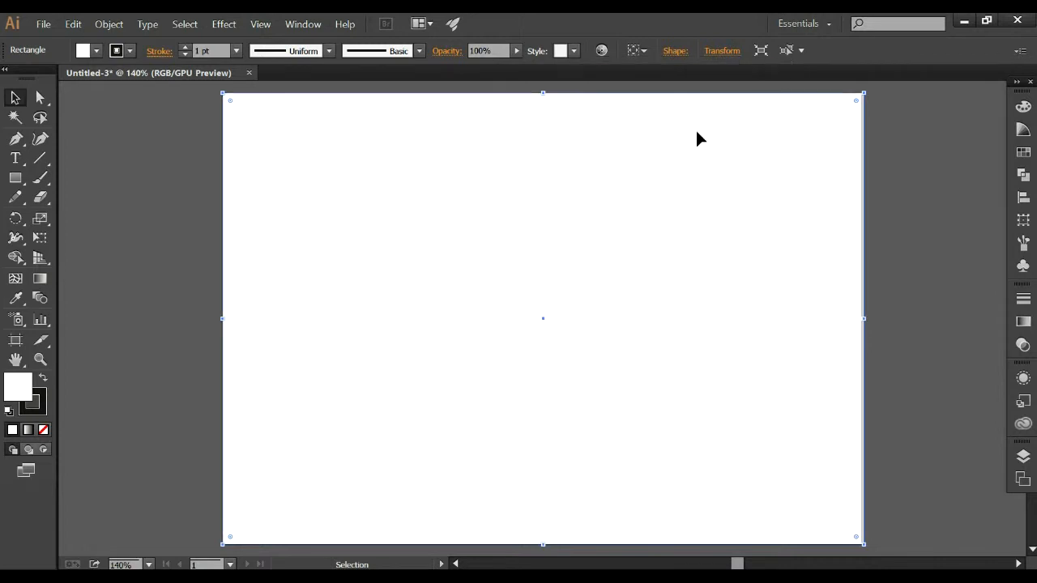
pyautogui.click(719, 53)
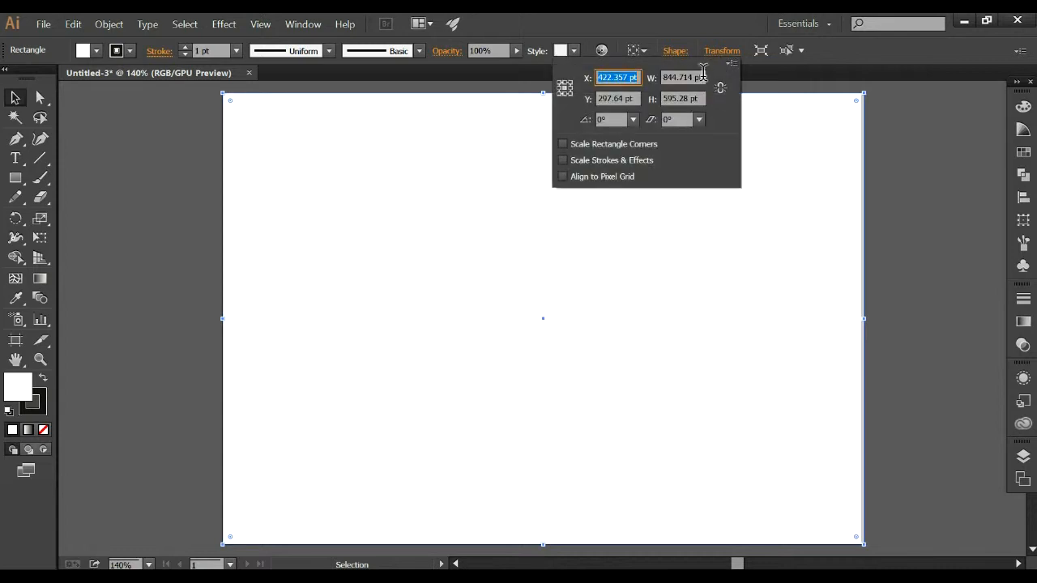
pyautogui.click(702, 77)
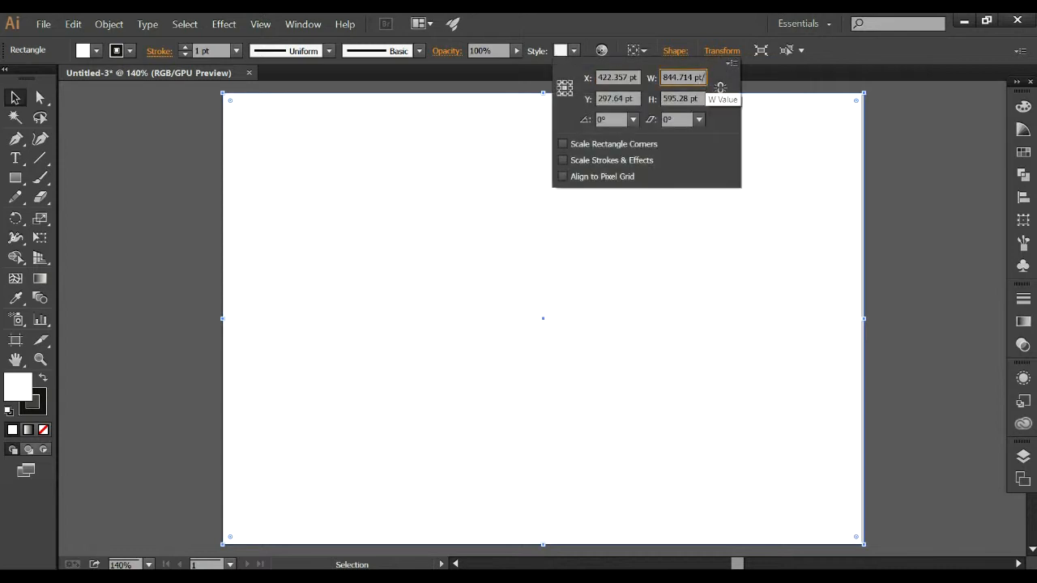
pyautogui.write('/3')
pyautogui.press('Return')
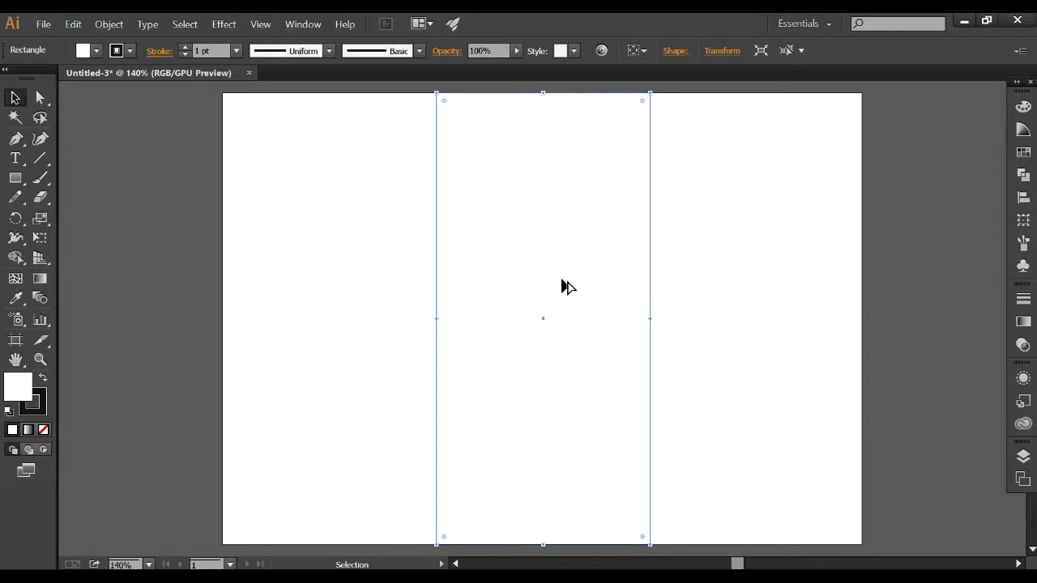
# Place copies of the narrow rectangle on both sides of it so three equal panels cover the artboard.
pyautogui.moveTo(564, 286); pyautogui.dragTo(352, 285)
pyautogui.click(490, 277)
pyautogui.click(365, 287)
pyautogui.click(774, 306)
pyautogui.click(570, 304)
pyautogui.moveTo(571, 305); pyautogui.dragTo(784, 306)
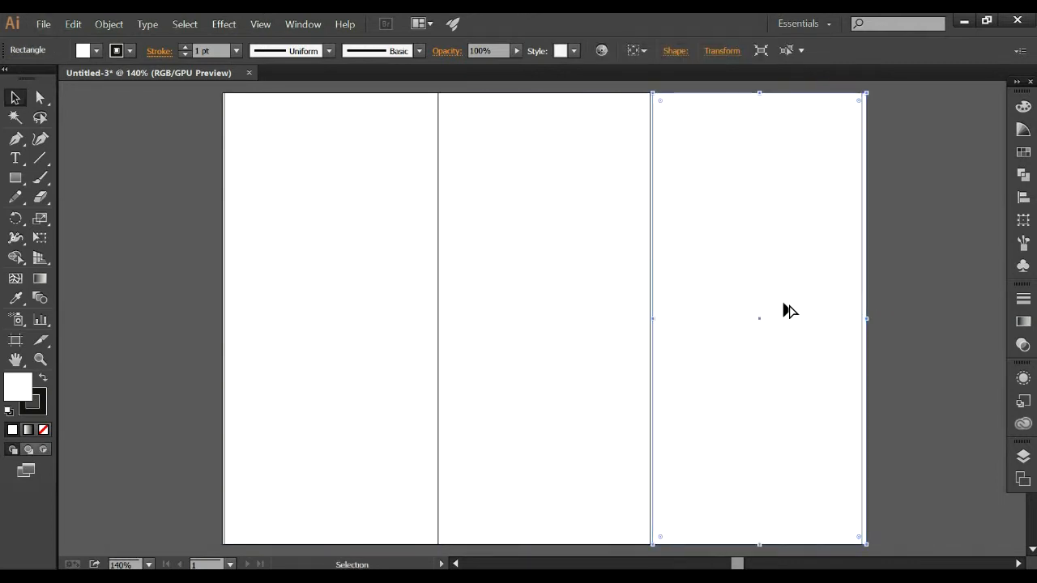
pyautogui.click(905, 435)
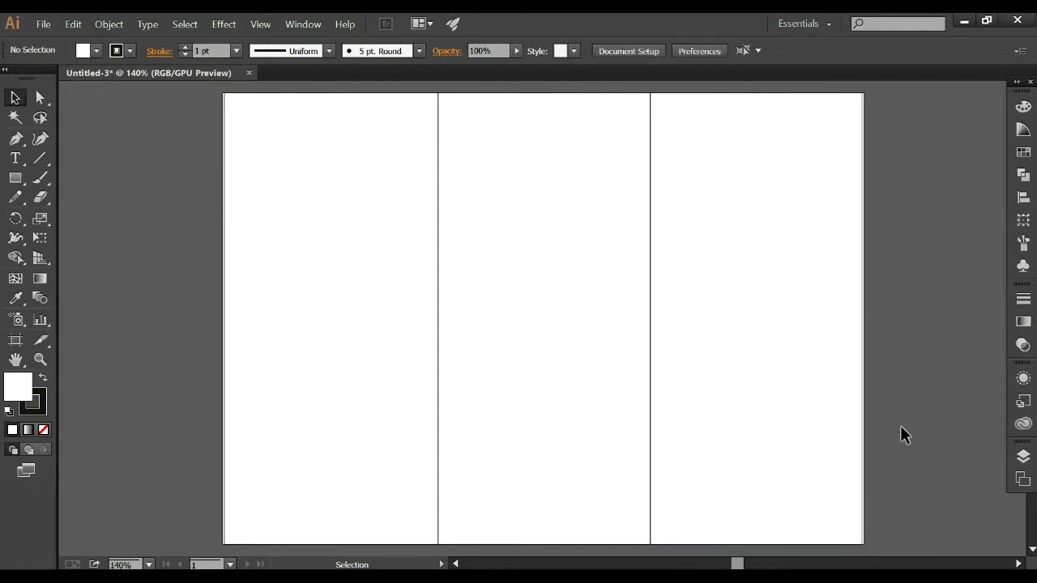
pyautogui.click(374, 361)
pyautogui.click(980, 191)
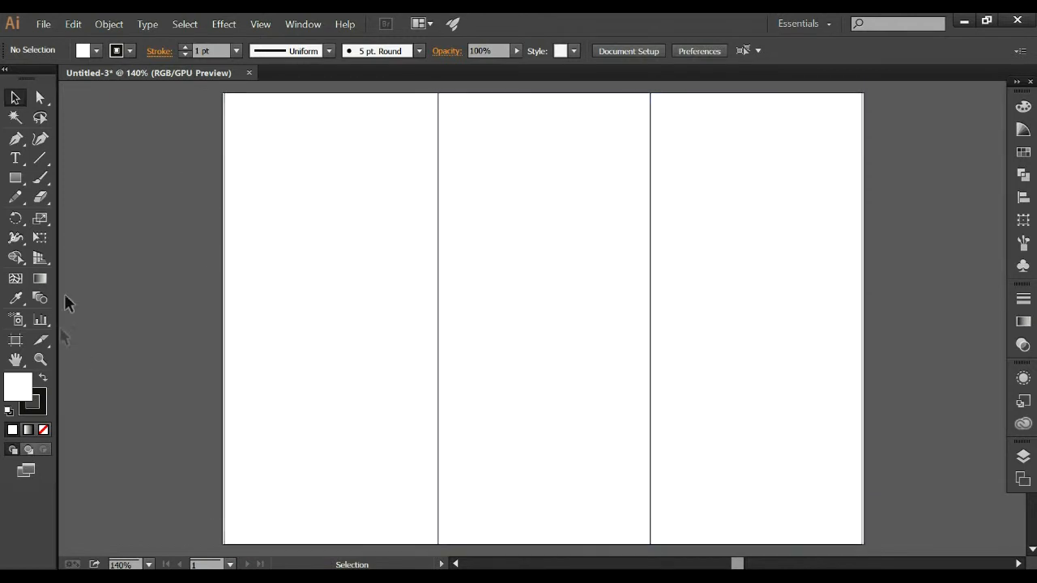
# Draw a circle as wide as the left panel and position it over that panel's lower edge.
pyautogui.moveTo(16, 177); pyautogui.dragTo(97, 216)
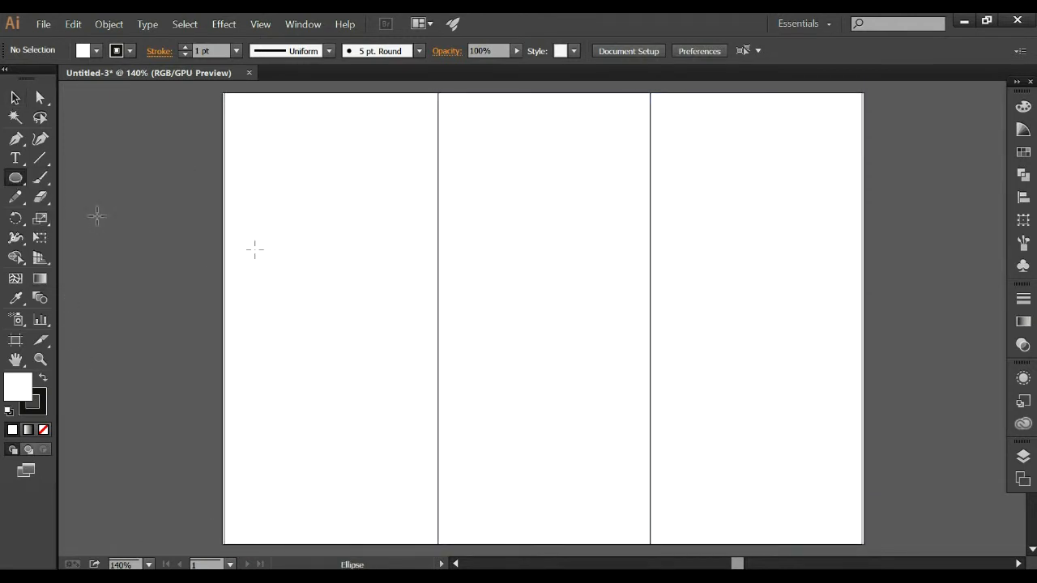
pyautogui.scroll(-2, 254, 248)
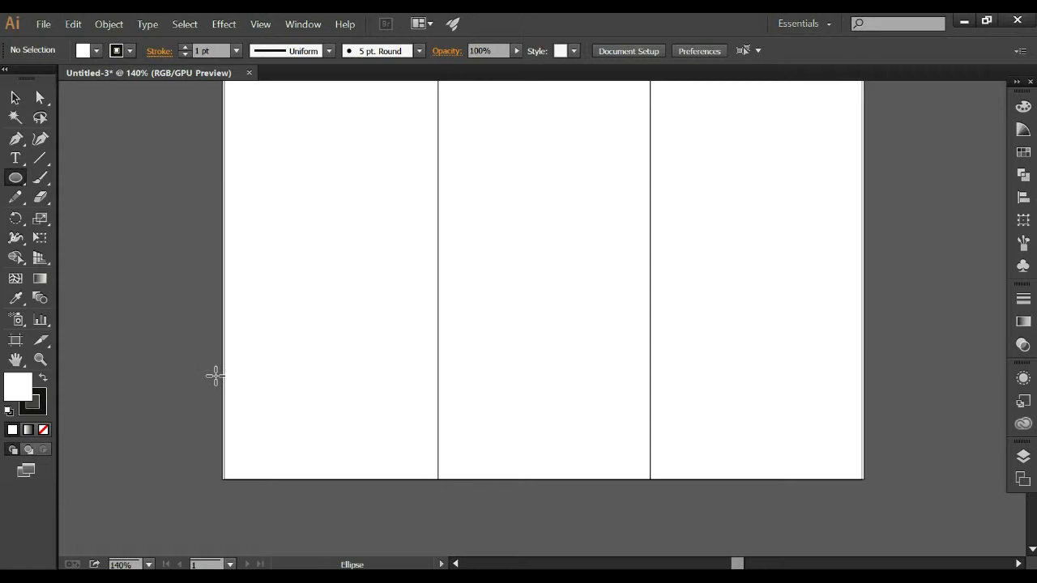
pyautogui.moveTo(223, 374); pyautogui.dragTo(435, 548)
pyautogui.click(14, 97)
pyautogui.moveTo(345, 417); pyautogui.dragTo(346, 374)
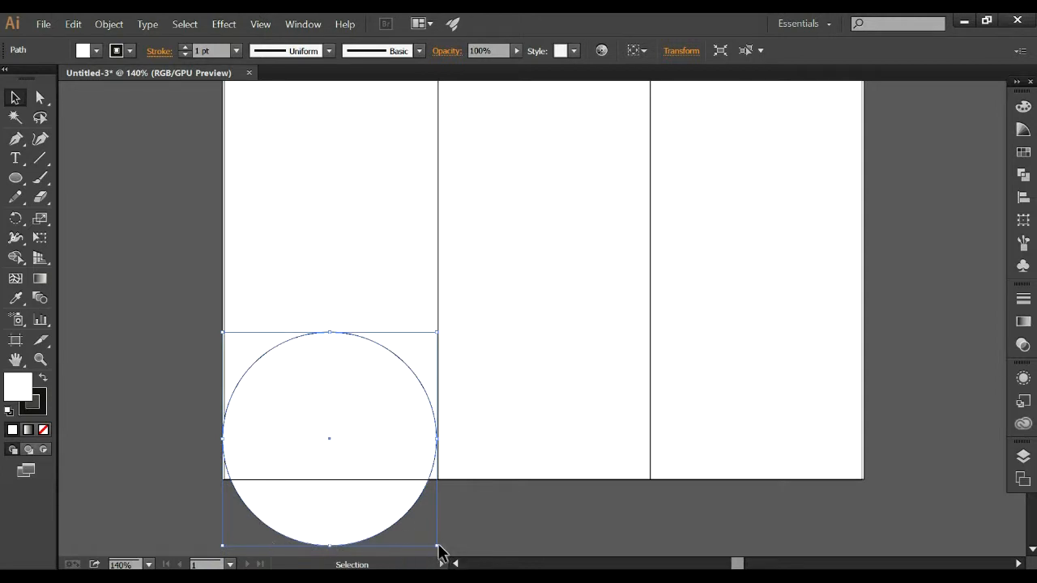
# Enlarge the circle so it extends past the left panel's outer side while touching the first dividing line.
pyautogui.moveTo(437, 551); pyautogui.dragTo(405, 484)
pyautogui.click(448, 481)
pyautogui.click(407, 465)
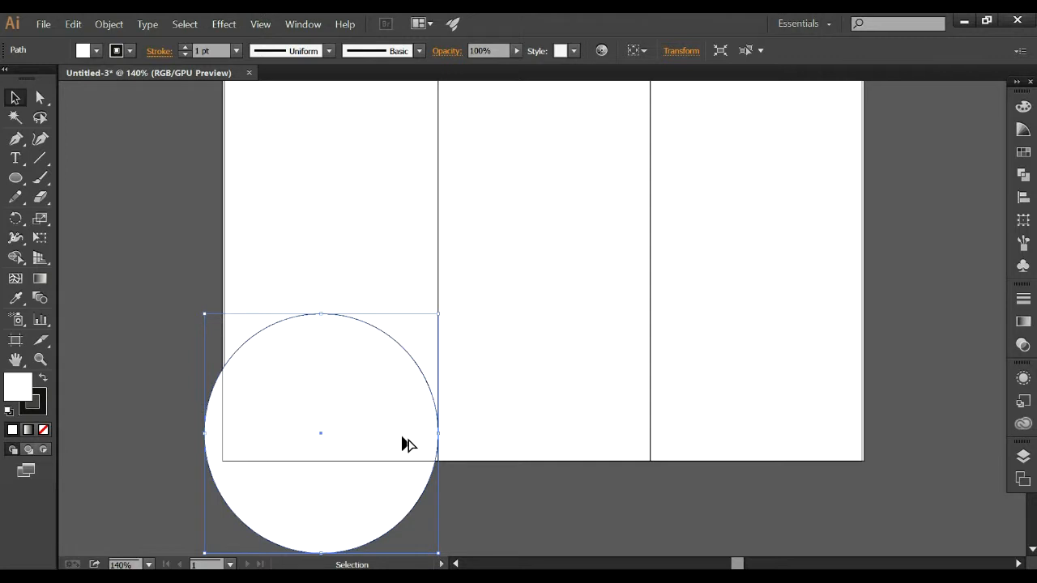
# Copy the circle onto the middle panel and resize the copy to span exactly that panel's width.
pyautogui.moveTo(407, 444); pyautogui.dragTo(618, 446)
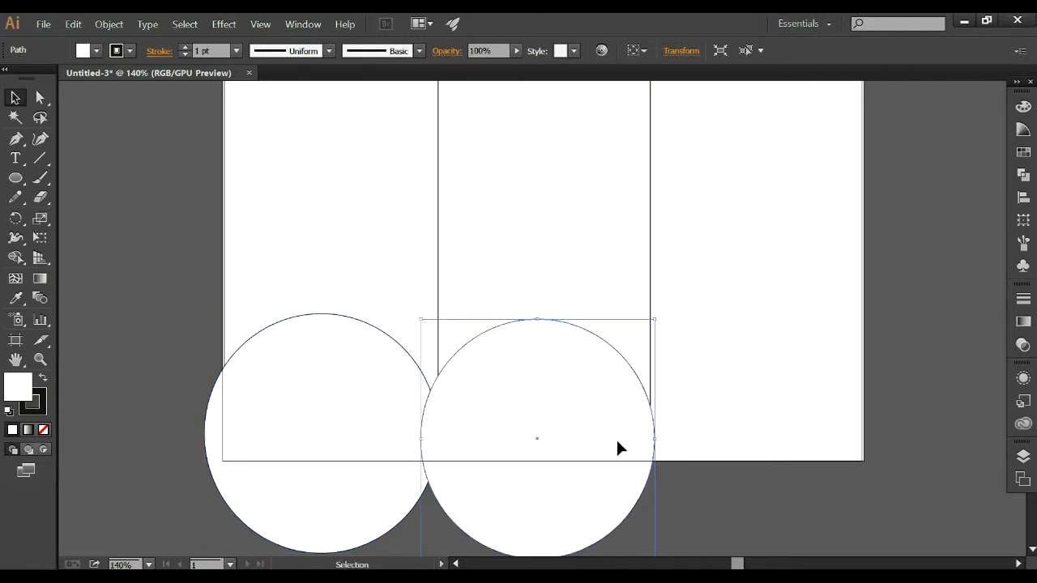
pyautogui.moveTo(419, 319); pyautogui.dragTo(437, 336)
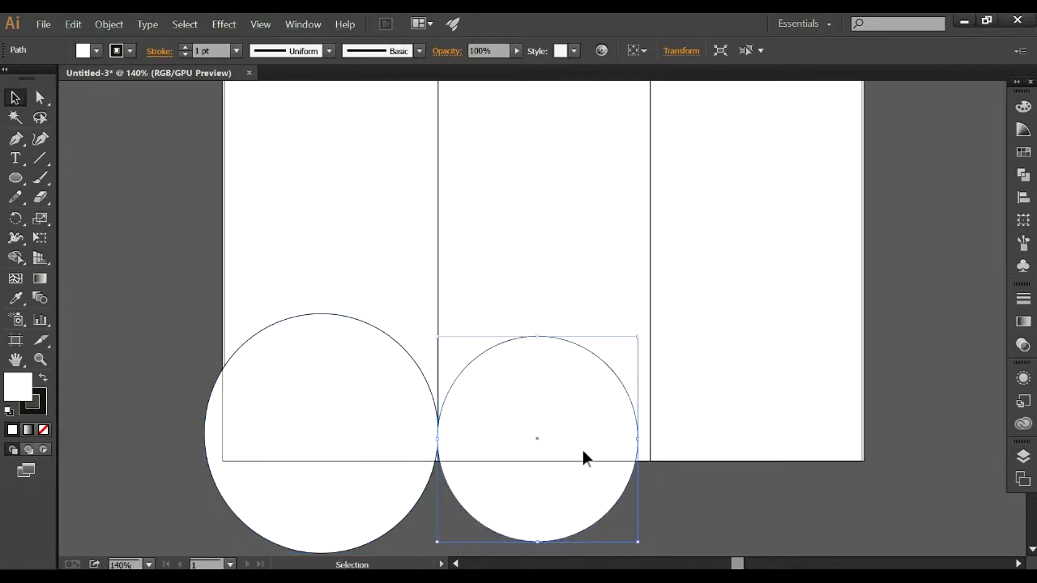
pyautogui.moveTo(637, 438); pyautogui.dragTo(649, 438)
pyautogui.click(681, 483)
pyautogui.click(527, 378)
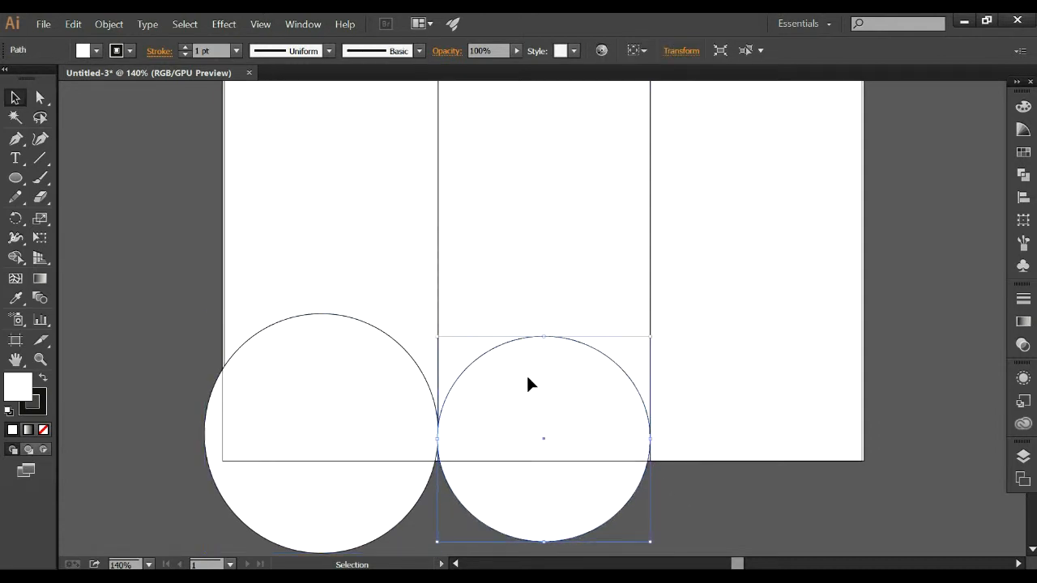
# Copy the middle circle onto the right panel and shift the copy slightly lower.
pyautogui.moveTo(528, 378); pyautogui.dragTo(742, 385)
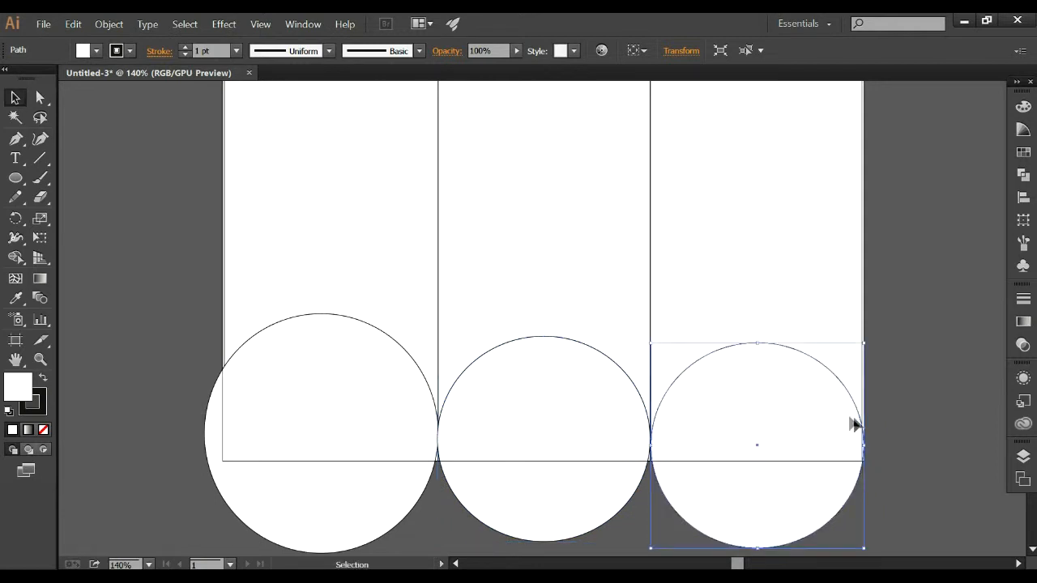
pyautogui.moveTo(839, 428); pyautogui.dragTo(838, 438)
pyautogui.click(515, 386)
# Add a copy of each of the three circles, offset slightly to the right of its original.
pyautogui.click(273, 331)
pyautogui.press('ctrl')
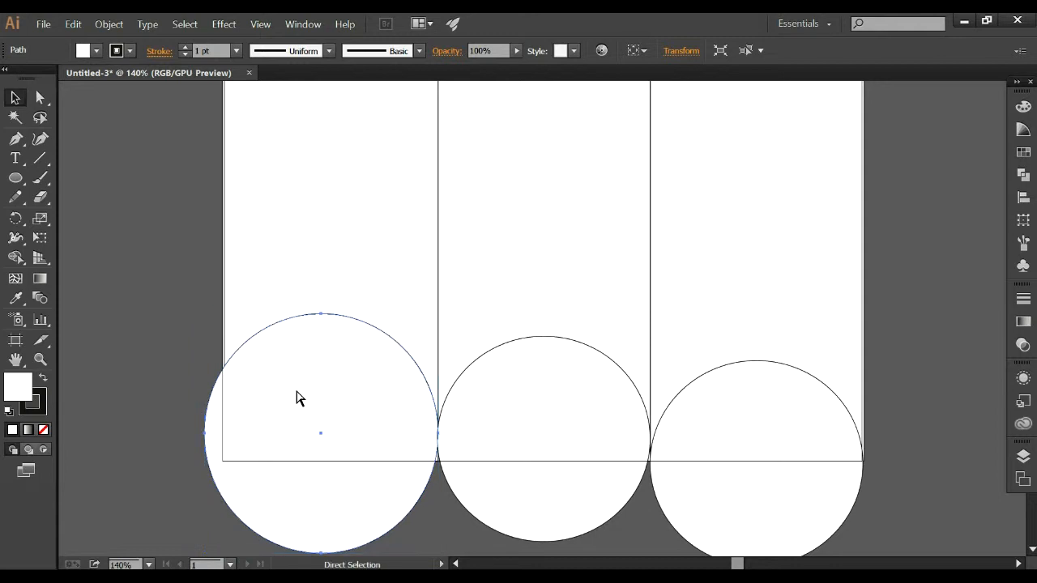
pyautogui.press('ctrl')
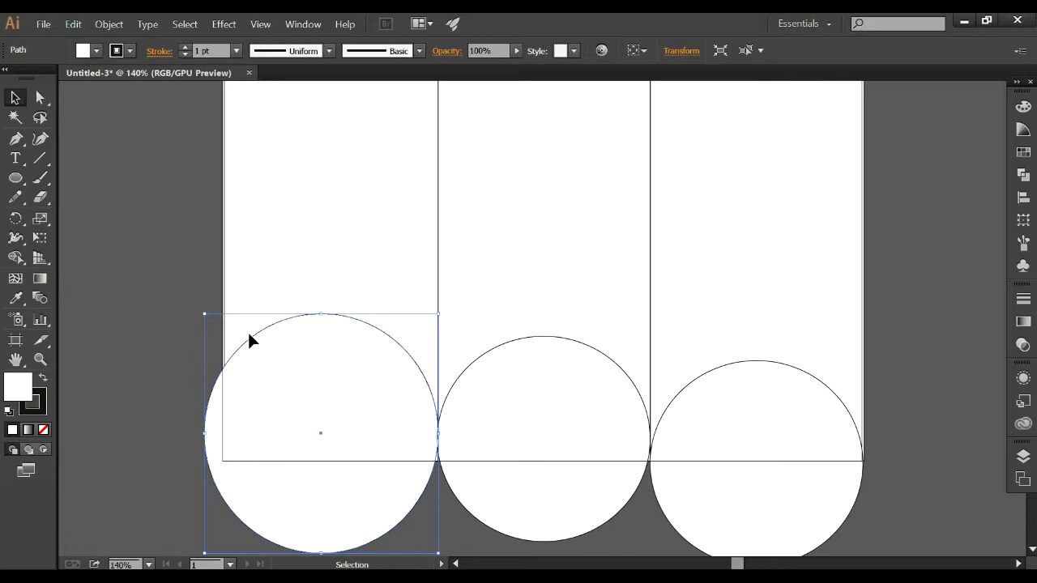
pyautogui.moveTo(284, 348); pyautogui.dragTo(300, 357)
pyautogui.click(551, 420)
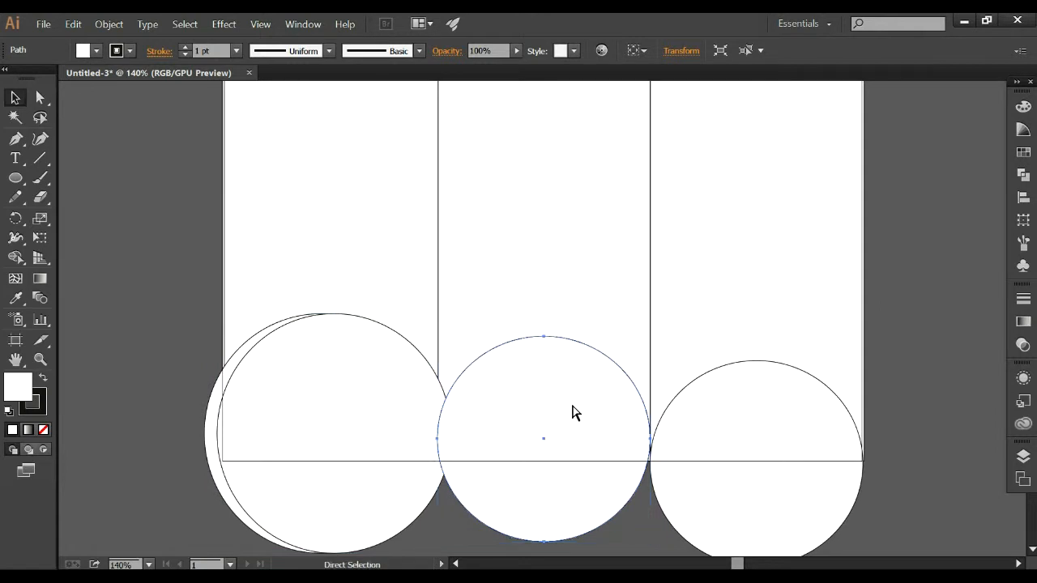
pyautogui.moveTo(569, 409); pyautogui.dragTo(582, 408)
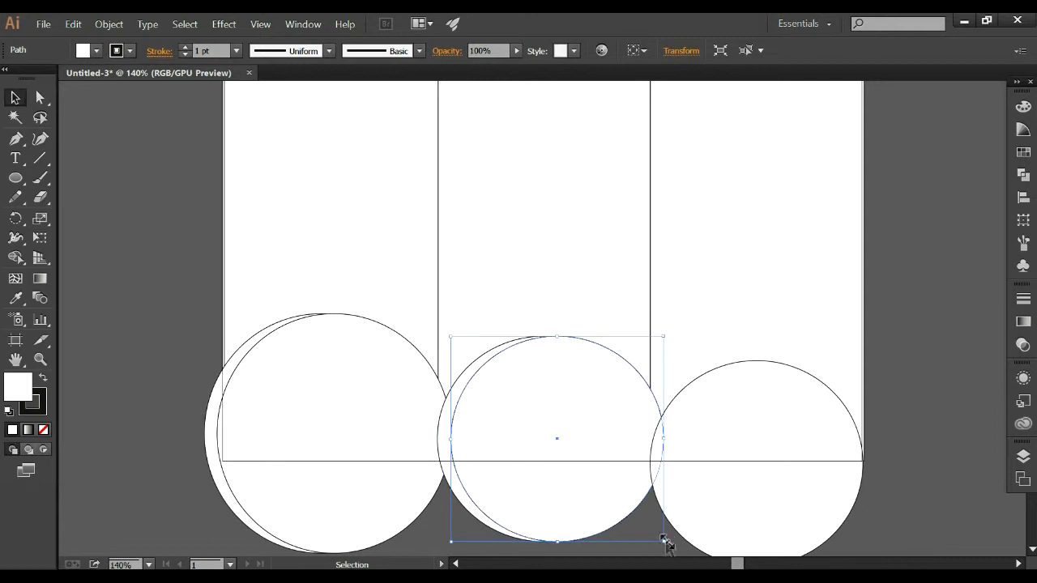
pyautogui.click(447, 507)
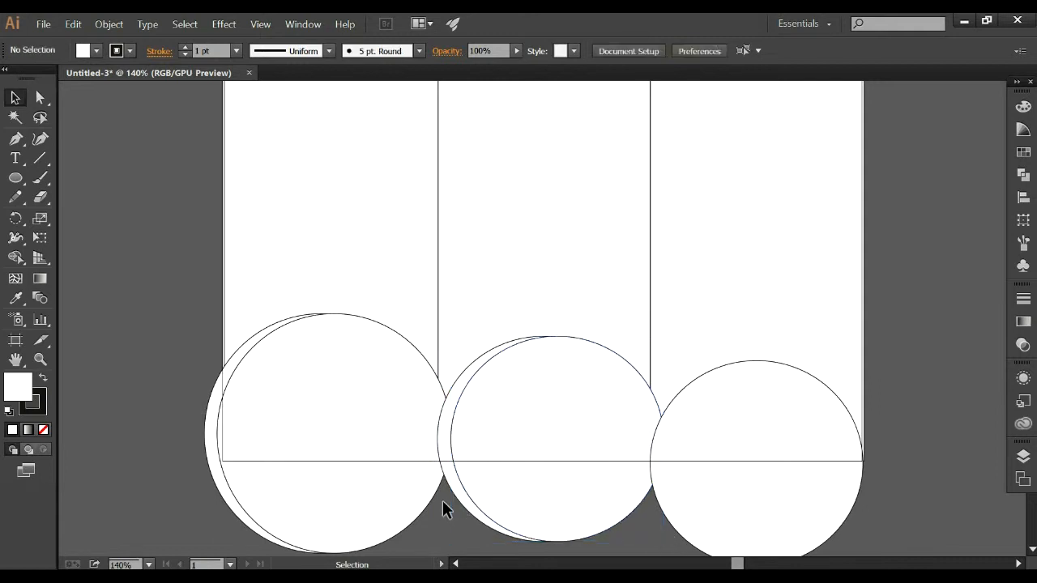
pyautogui.click(687, 456)
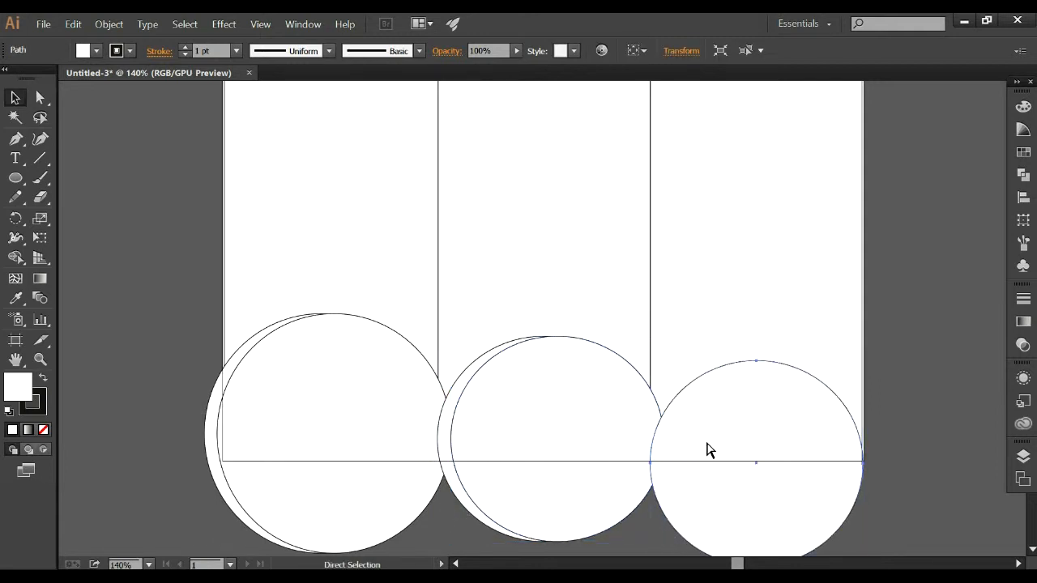
pyautogui.moveTo(718, 441); pyautogui.dragTo(740, 435)
pyautogui.click(900, 297)
# Draw a wide ellipse across the upper part of all three panels, extending past both outer sides.
pyautogui.scroll(5, 569, 251)
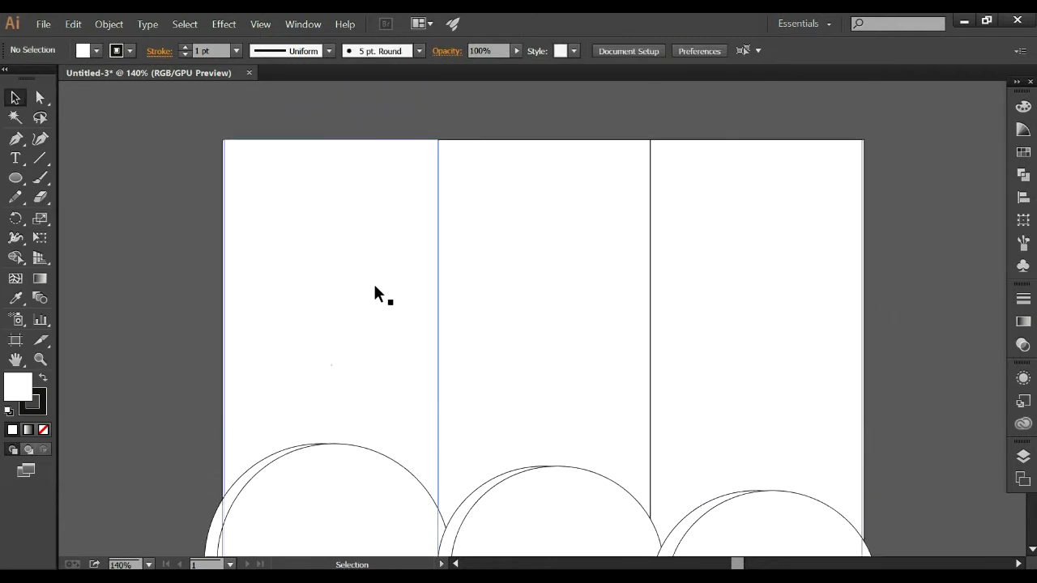
pyautogui.scroll(-3, 364, 216)
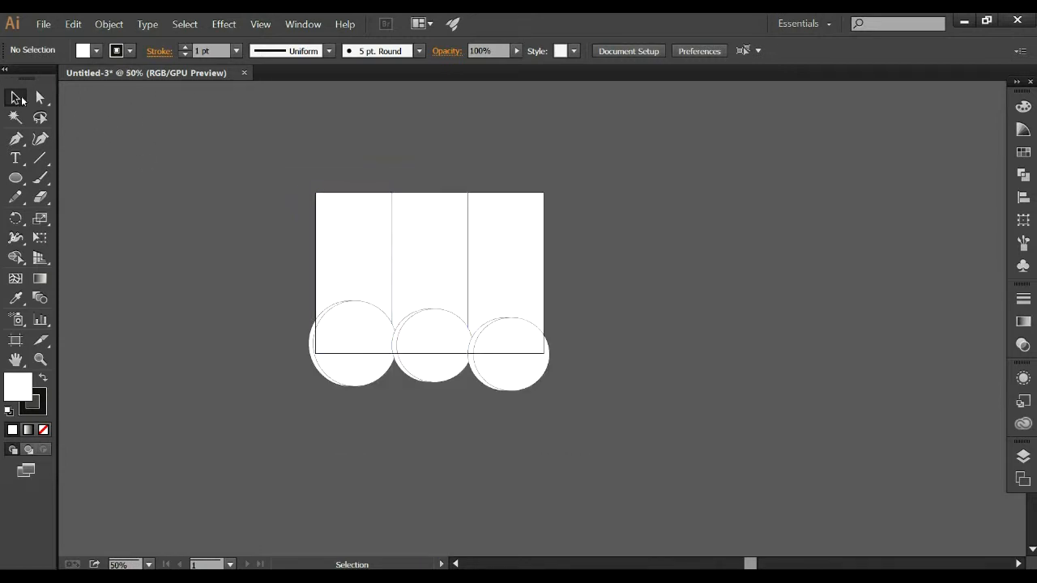
pyautogui.click(16, 178)
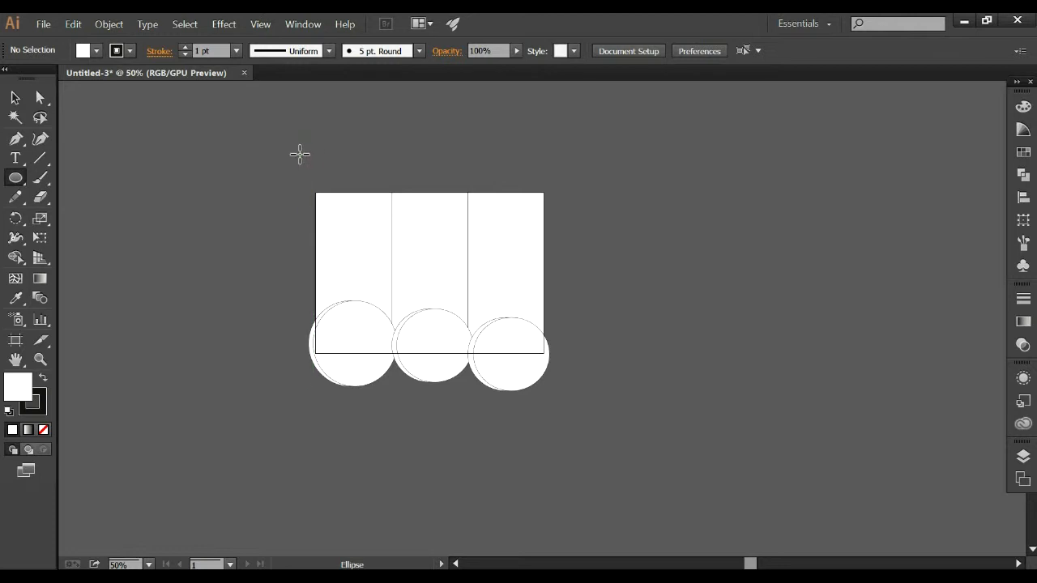
pyautogui.moveTo(301, 154); pyautogui.dragTo(557, 244)
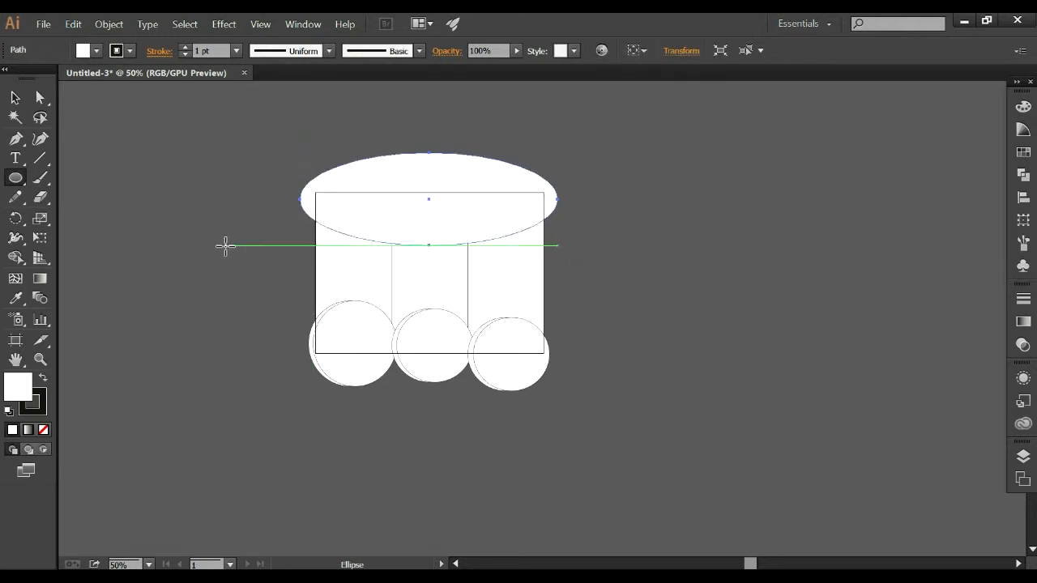
# Remove the ellipse's fill and divide the ellipse and the three panels with Pathfinder Divide.
pyautogui.click(44, 429)
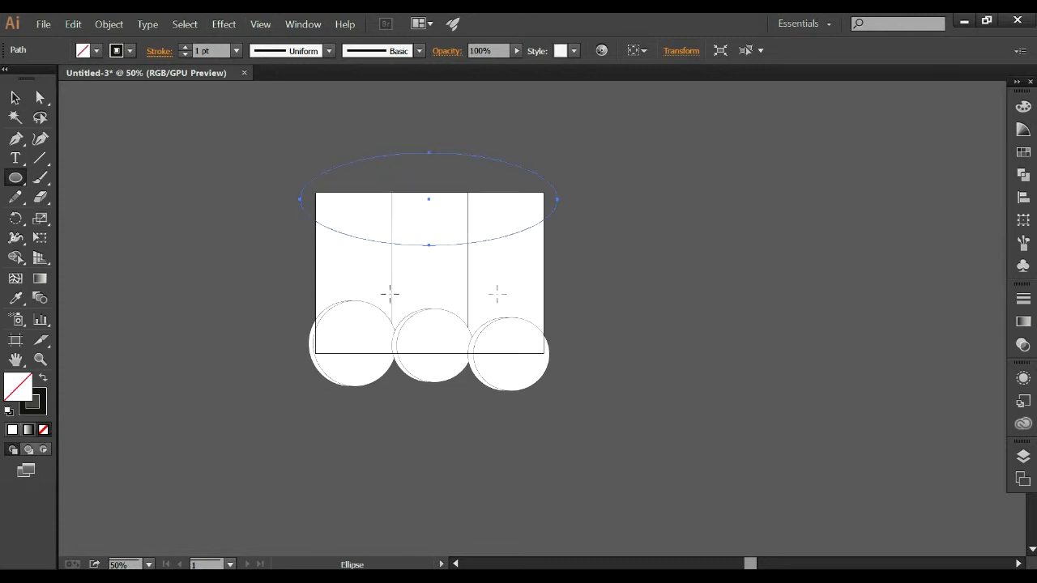
pyautogui.click(14, 97)
pyautogui.moveTo(250, 136); pyautogui.dragTo(599, 278)
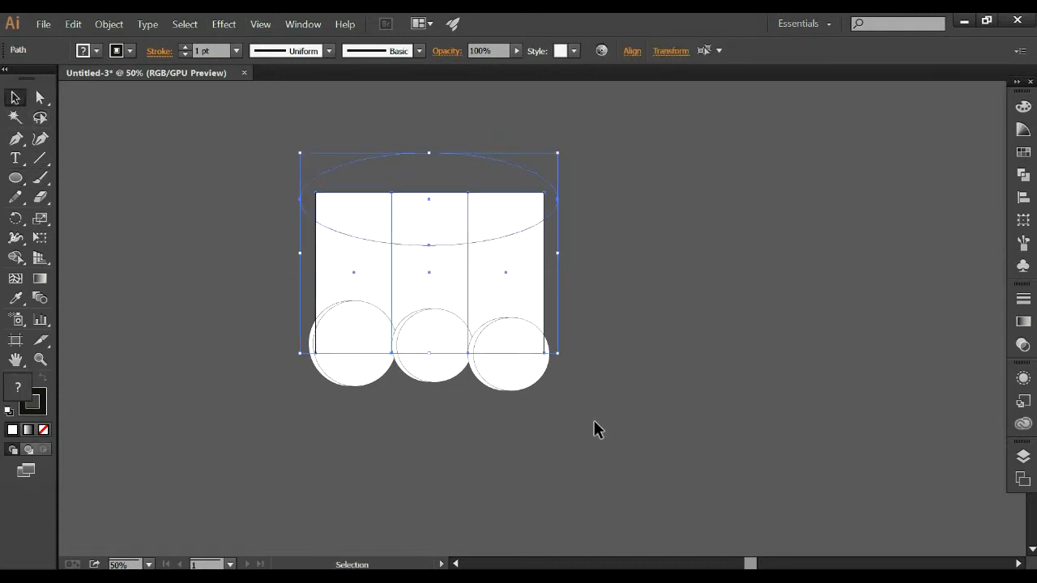
pyautogui.click(1031, 183)
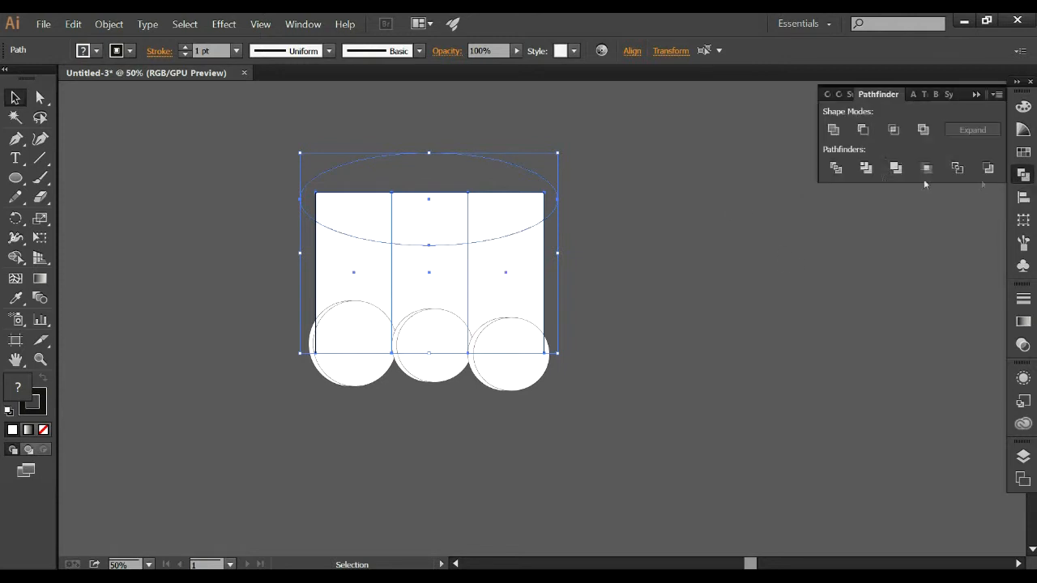
pyautogui.click(836, 167)
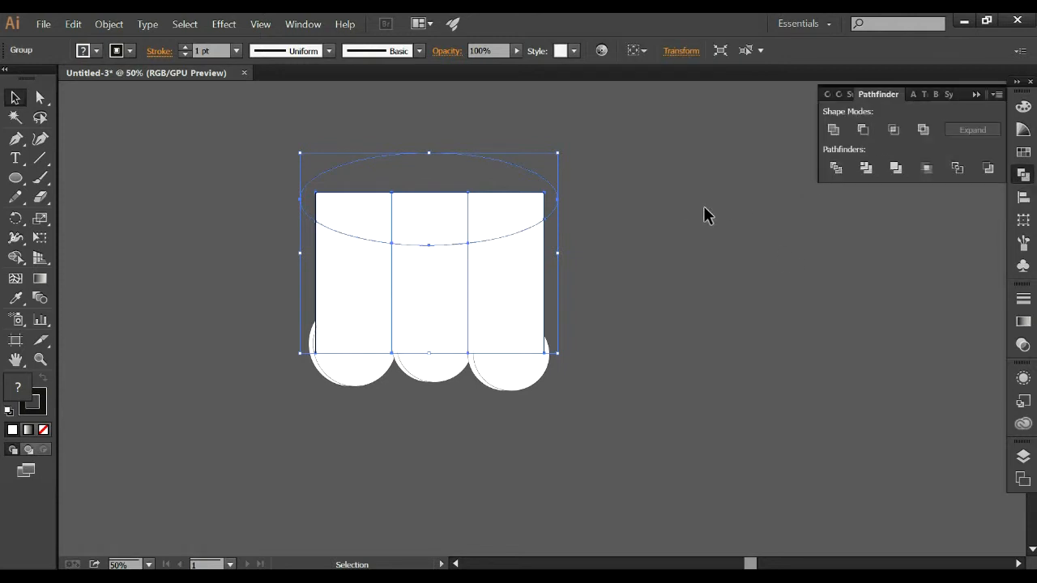
# Ungroup the divided shapes and select the unfilled ellipse piece.
pyautogui.rightClick(351, 201)
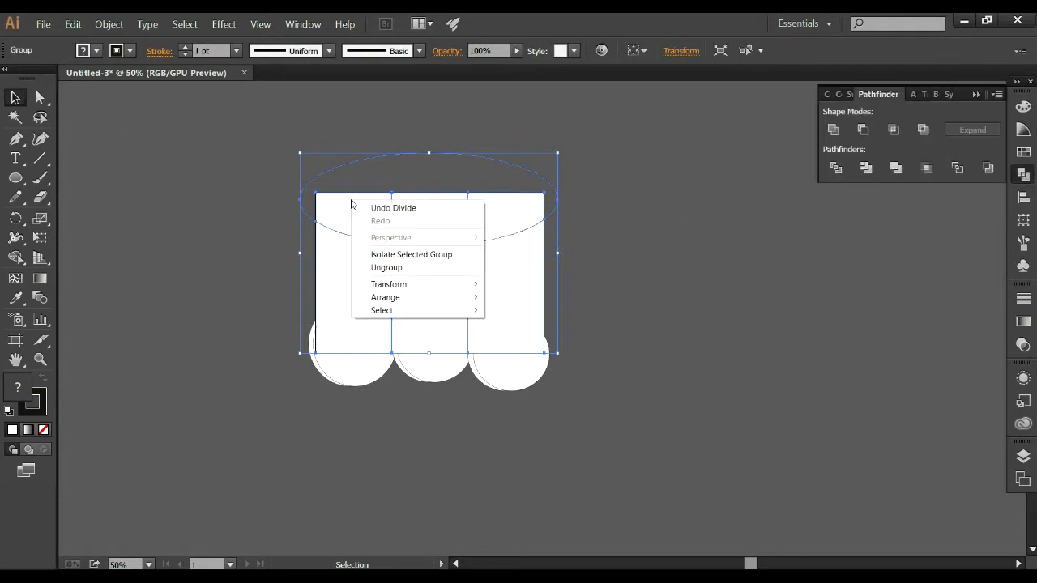
pyautogui.click(413, 268)
pyautogui.click(652, 213)
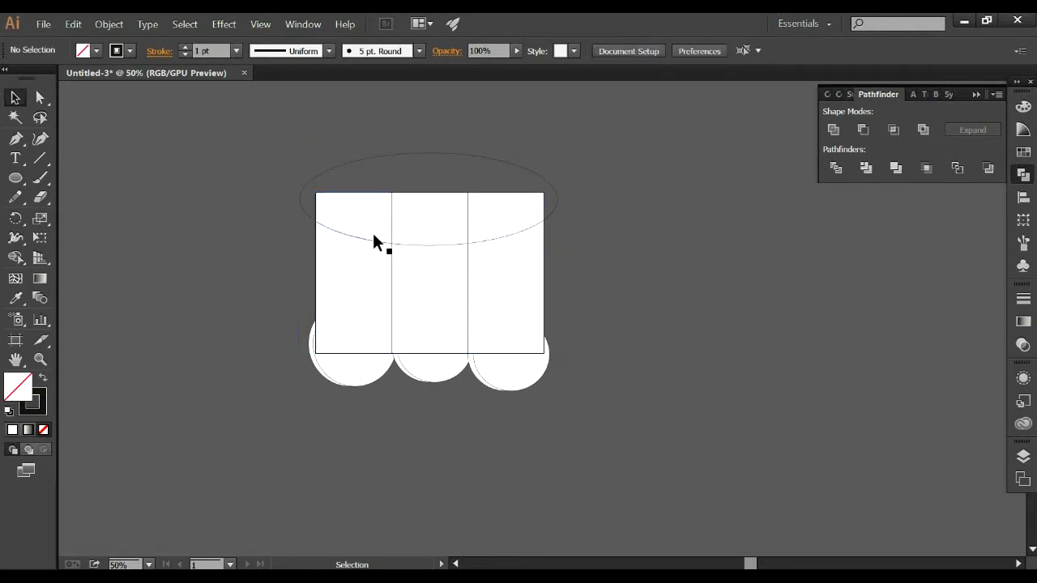
pyautogui.click(413, 154)
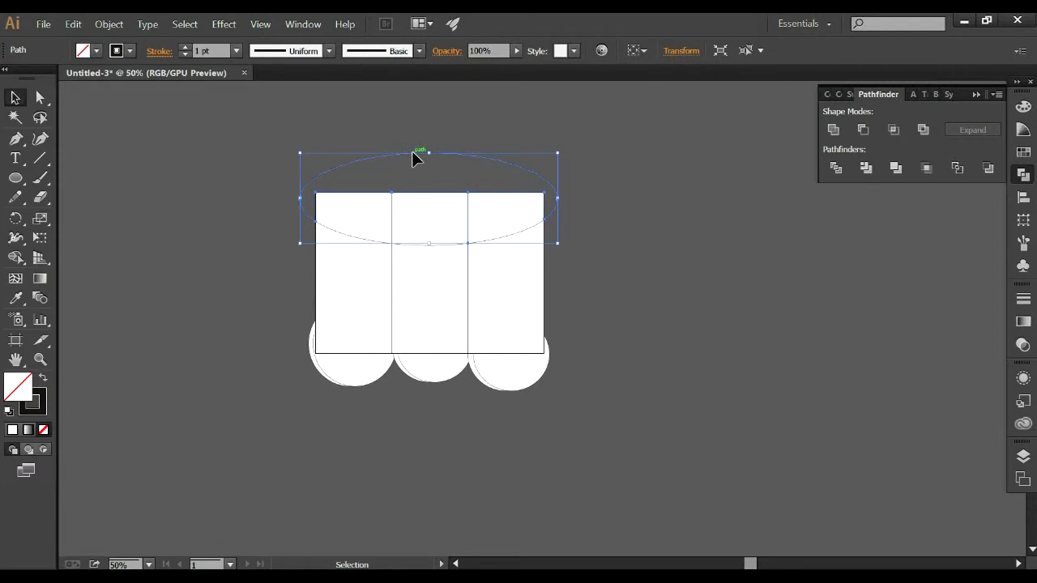
# Undo the ungrouping, the division and the removal of the ellipse's fill.
pyautogui.press('a')
pyautogui.hotkey('ctrl', 'a')
pyautogui.hotkey('ctrl', 'z')
# Move the wide ellipse down across the middle of the three panels, just above the circles.
pyautogui.moveTo(536, 225); pyautogui.dragTo(551, 262)
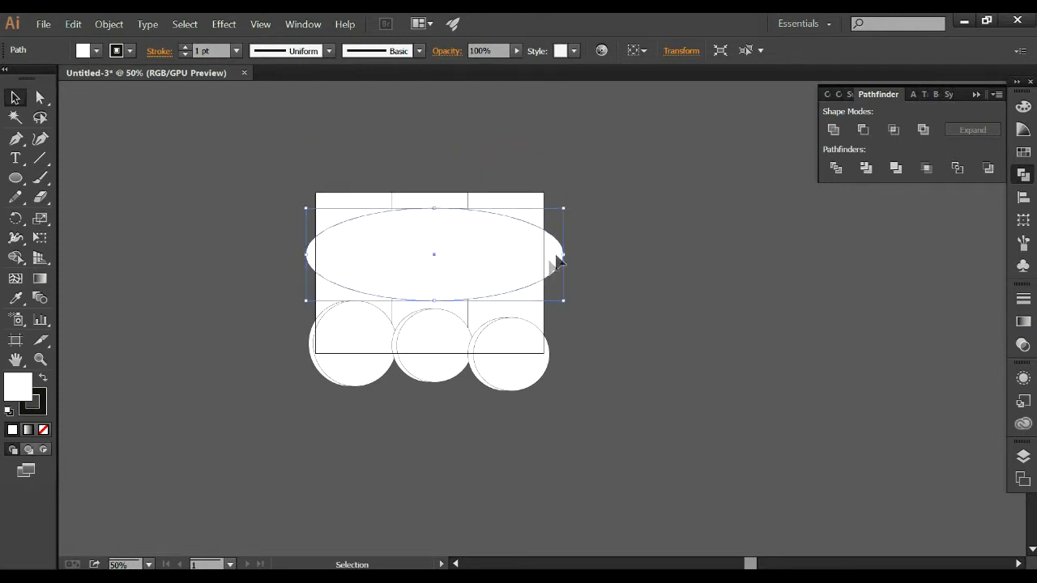
pyautogui.click(652, 239)
# Divide the ellipse and the three panels with Pathfinder Divide and ungroup the resulting pieces.
pyautogui.moveTo(259, 148); pyautogui.dragTo(622, 272)
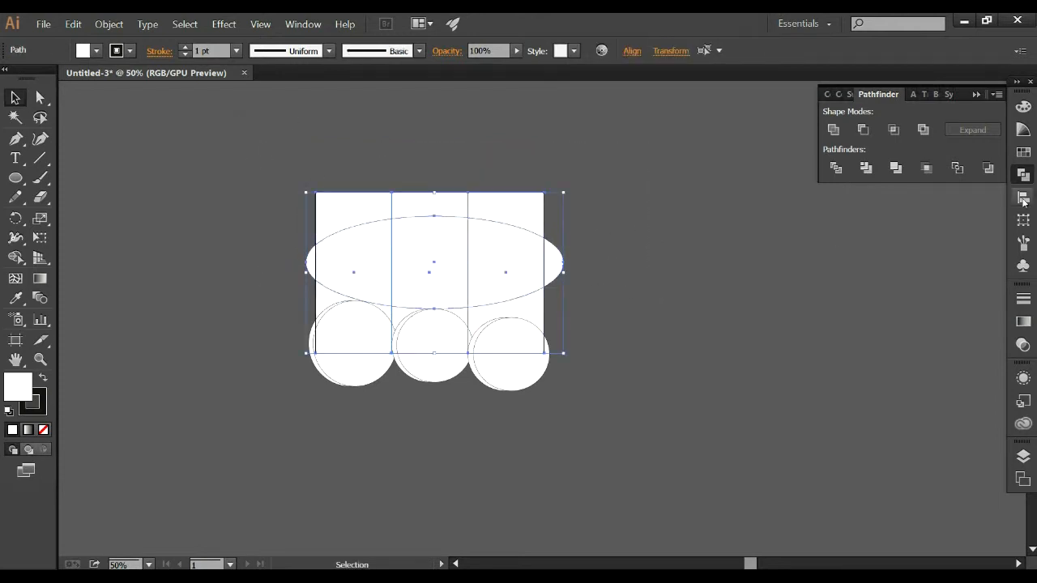
pyautogui.click(837, 169)
pyautogui.rightClick(502, 245)
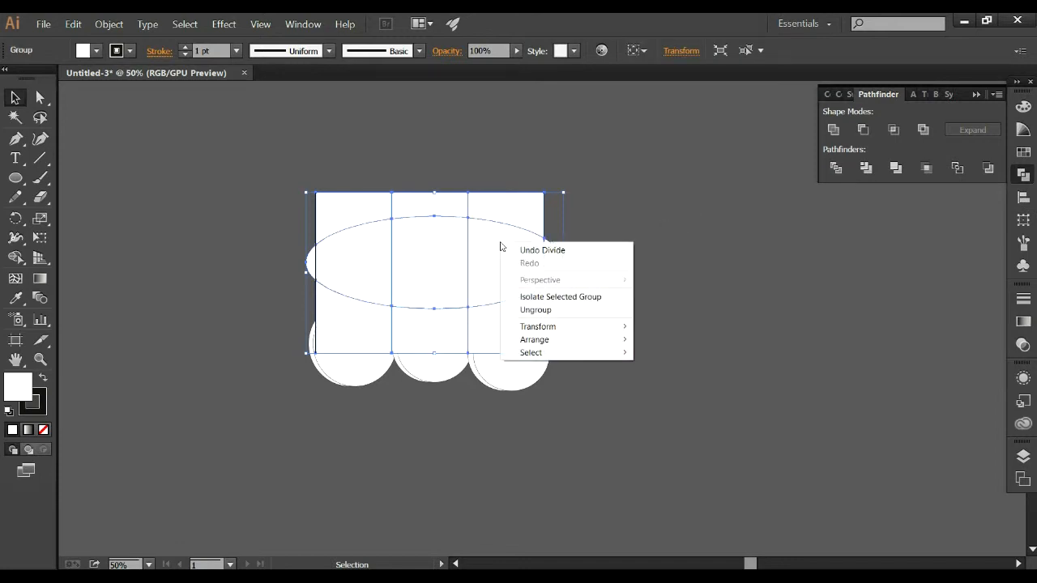
pyautogui.click(549, 308)
pyautogui.click(634, 233)
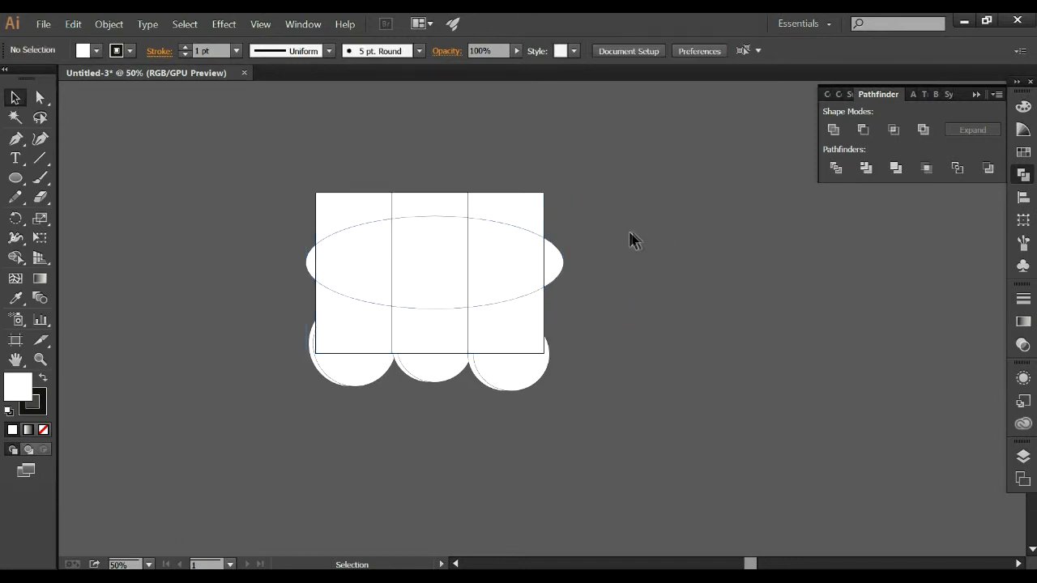
# Delete the panel pieces below the ellipse and the ellipse tips extending past both outer sides.
pyautogui.scroll(2, 463, 281)
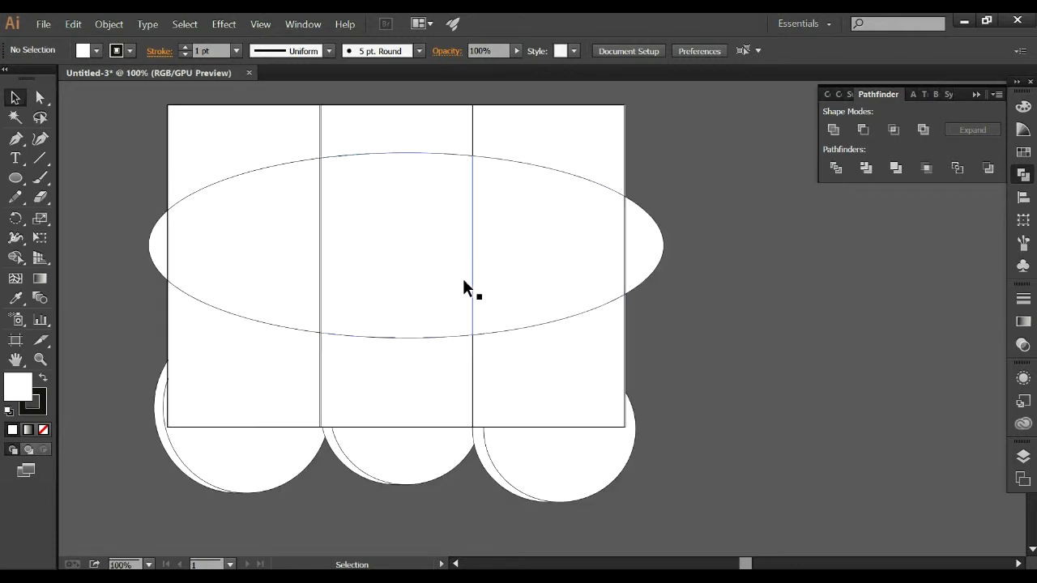
pyautogui.scroll(5, 593, 226)
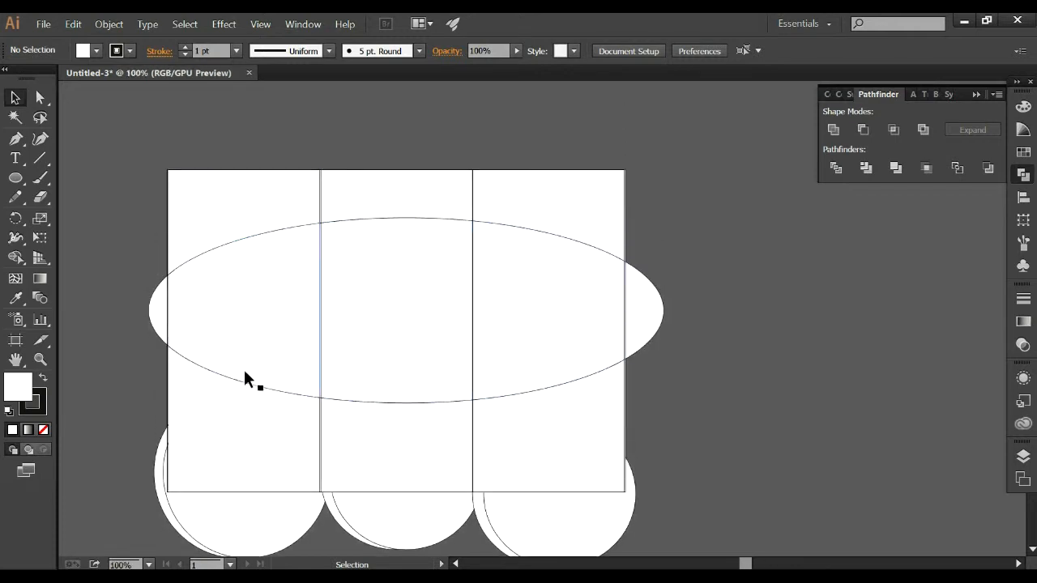
pyautogui.click(244, 377)
pyautogui.press('Delete')
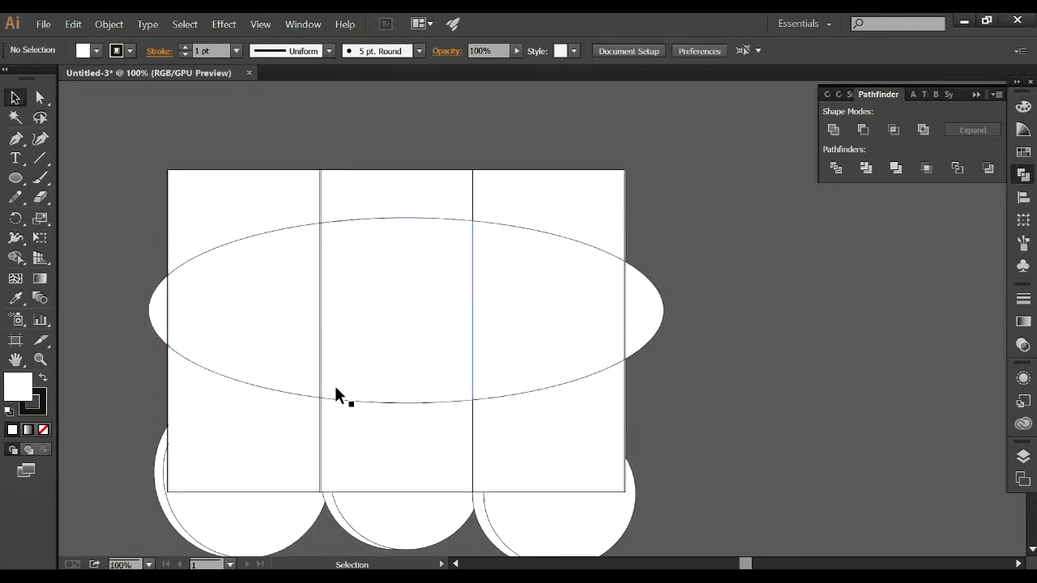
pyautogui.click(289, 391)
pyautogui.press('Delete')
pyautogui.click(364, 390)
pyautogui.press('Delete')
pyautogui.click(505, 389)
pyautogui.press('Delete')
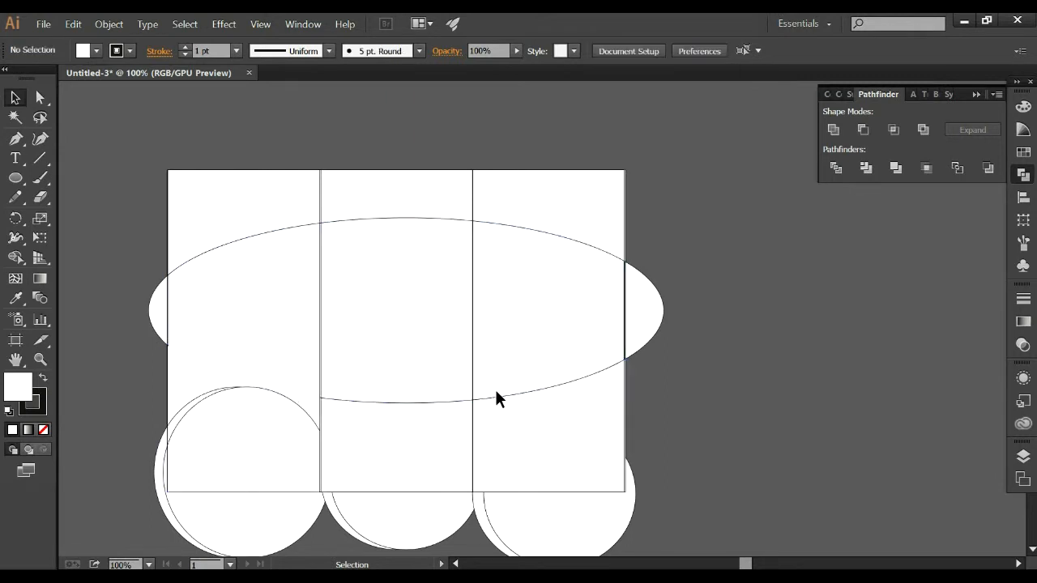
pyautogui.click(631, 345)
pyautogui.press('Delete')
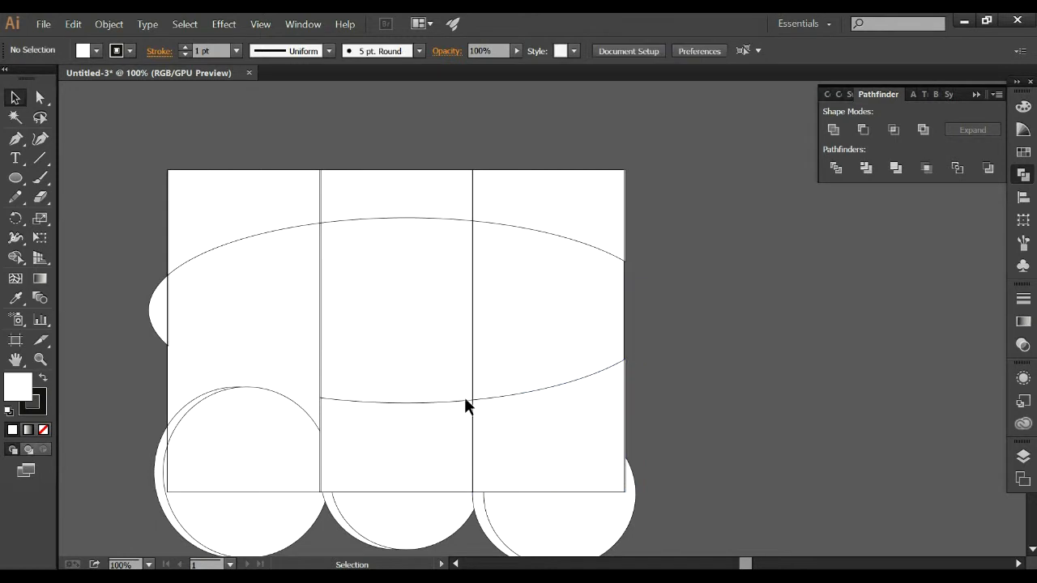
pyautogui.click(497, 399)
pyautogui.press('Delete')
pyautogui.click(423, 402)
pyautogui.press('Delete')
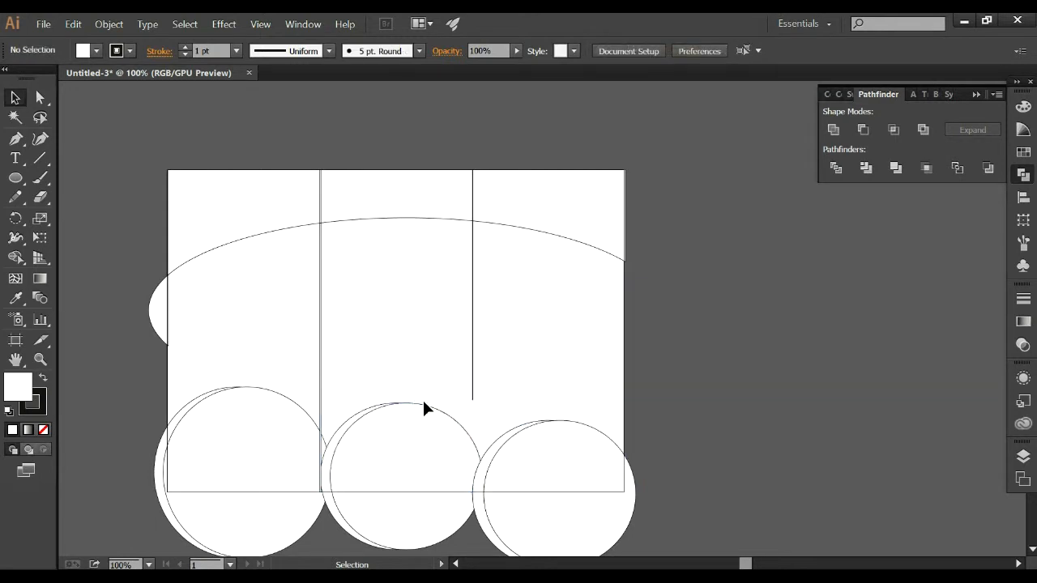
pyautogui.click(152, 331)
pyautogui.press('Delete')
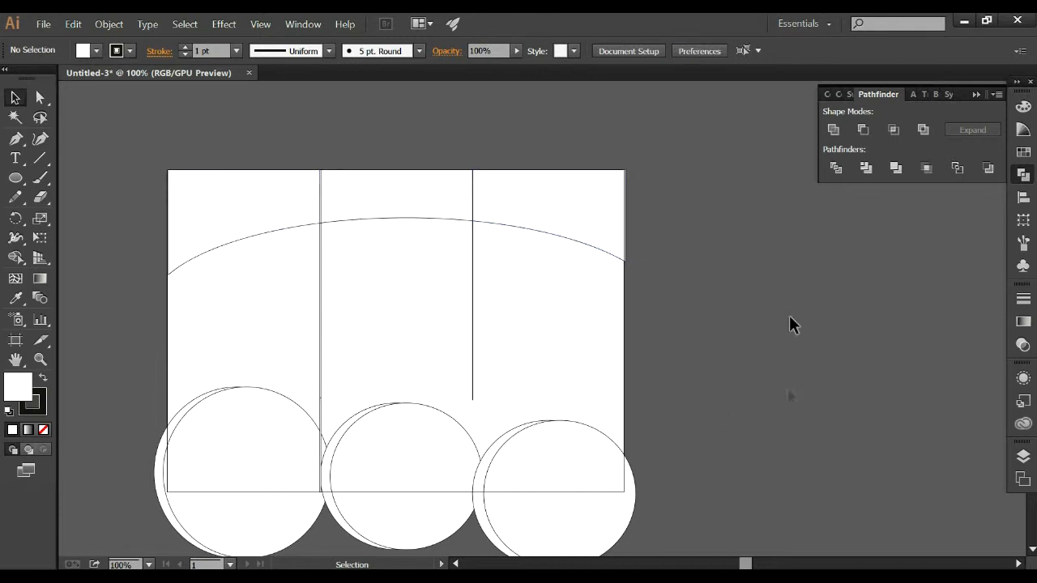
# Undo the piece deletions, the ungrouping and the division of the ellipse and panels.
pyautogui.click(567, 199)
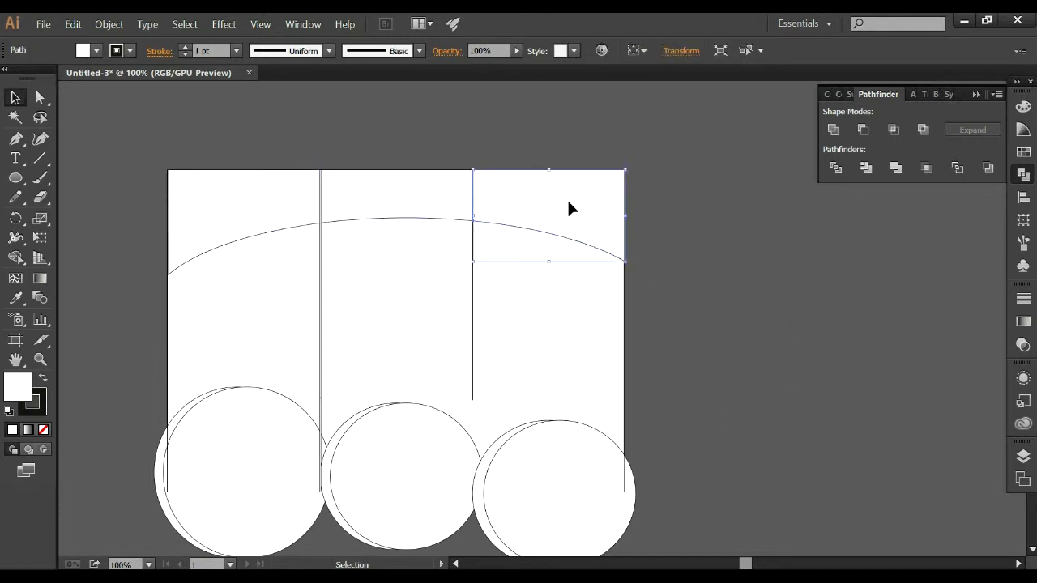
pyautogui.click(715, 199)
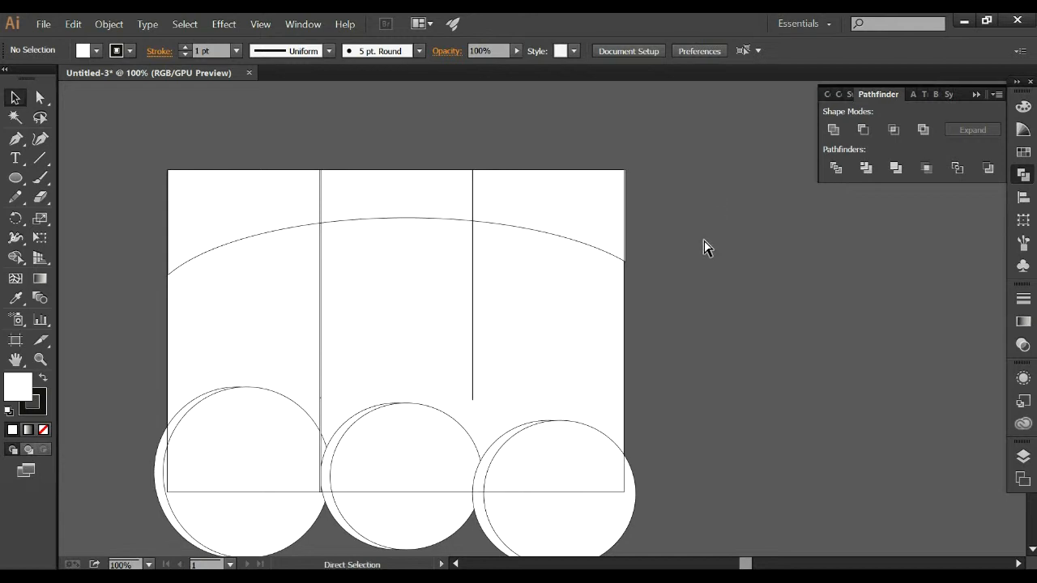
pyautogui.hotkey('ctrl', 'z')
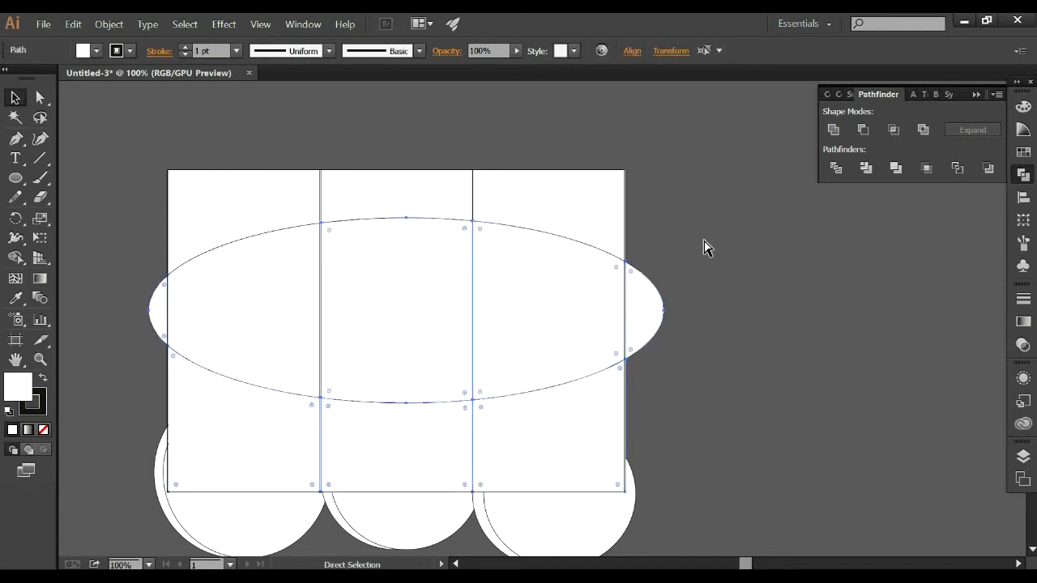
pyautogui.hotkey('ctrl', 'z')
pyautogui.hotkey('ctrl', 'z')
pyautogui.hotkey('ctrl', 'z')
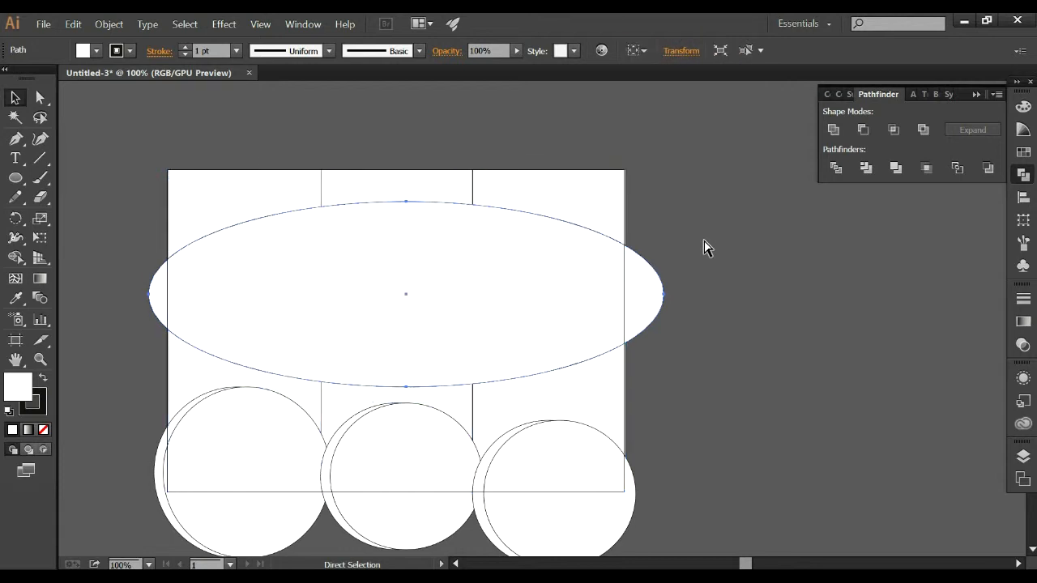
pyautogui.click(703, 247)
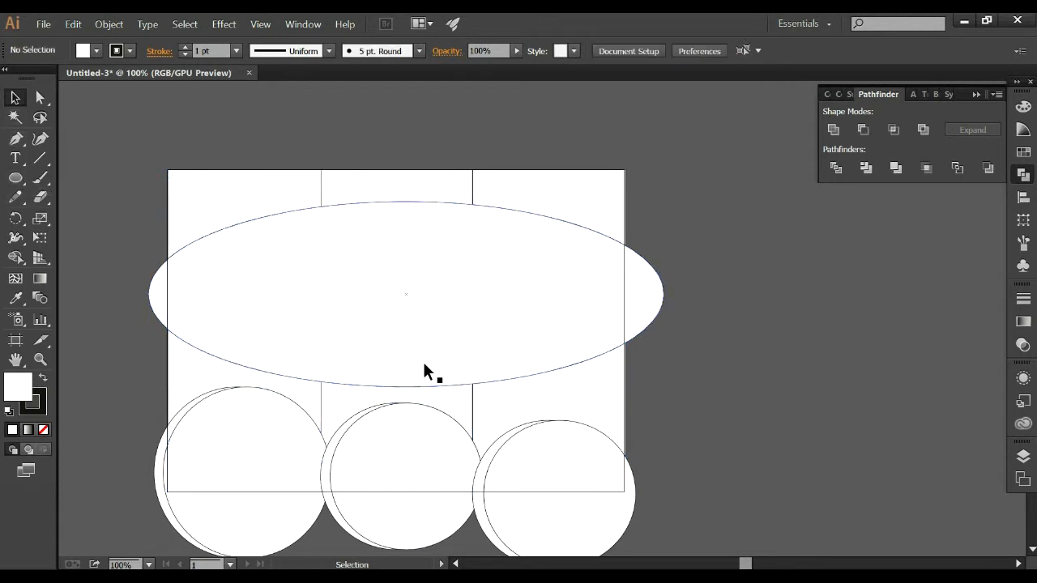
pyautogui.click(41, 24)
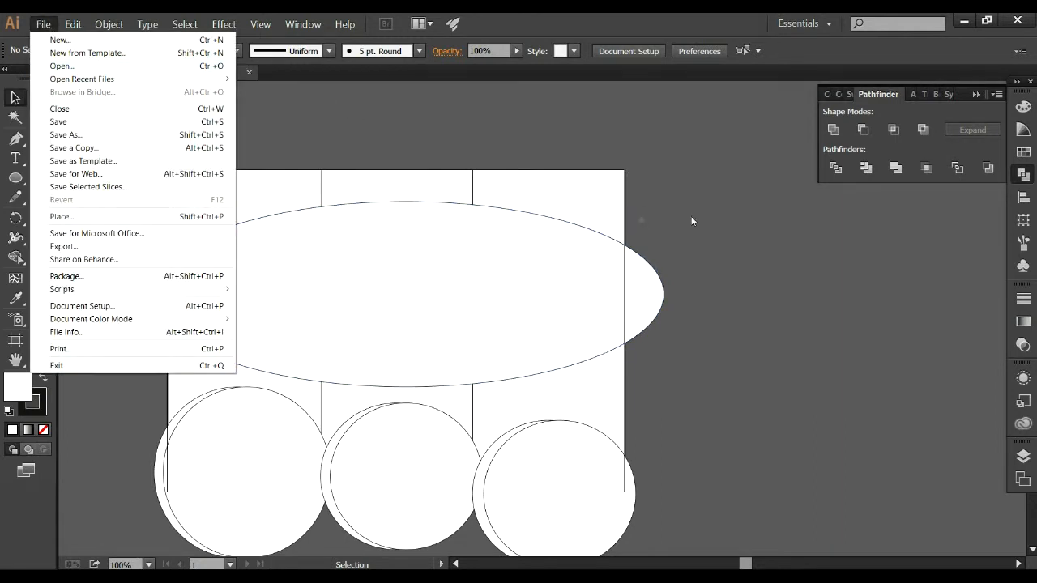
pyautogui.click(639, 219)
pyautogui.moveTo(112, 136); pyautogui.dragTo(739, 539)
pyautogui.click(731, 388)
pyautogui.scroll(1, 559, 333)
pyautogui.click(478, 299)
# Draw a rectangle that exactly covers all three panels, from the upper-left to the lower-right panel corner.
pyautogui.click(13, 179)
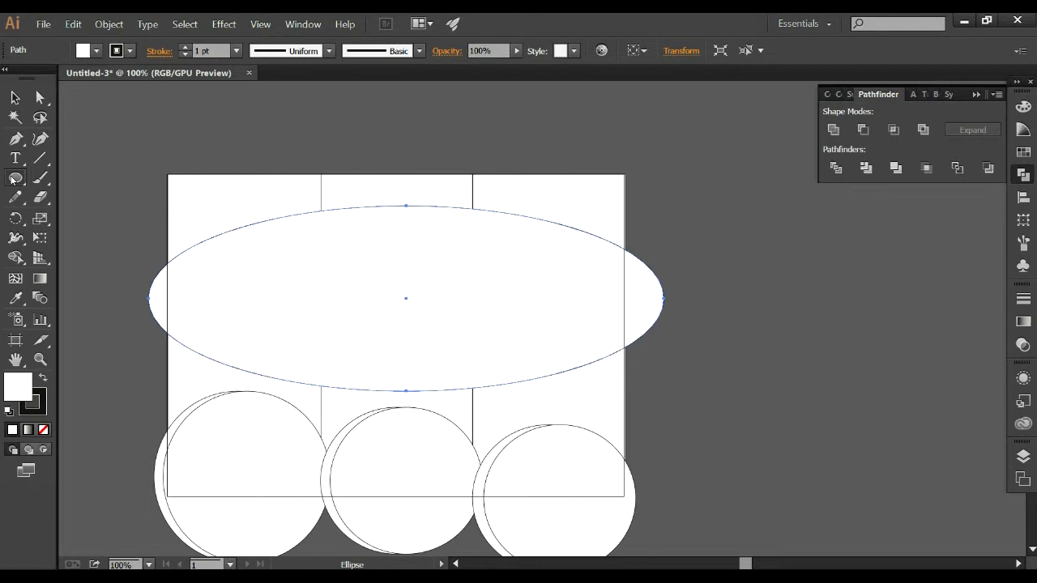
pyautogui.moveTo(13, 179); pyautogui.dragTo(77, 176)
pyautogui.moveTo(167, 174); pyautogui.dragTo(625, 495)
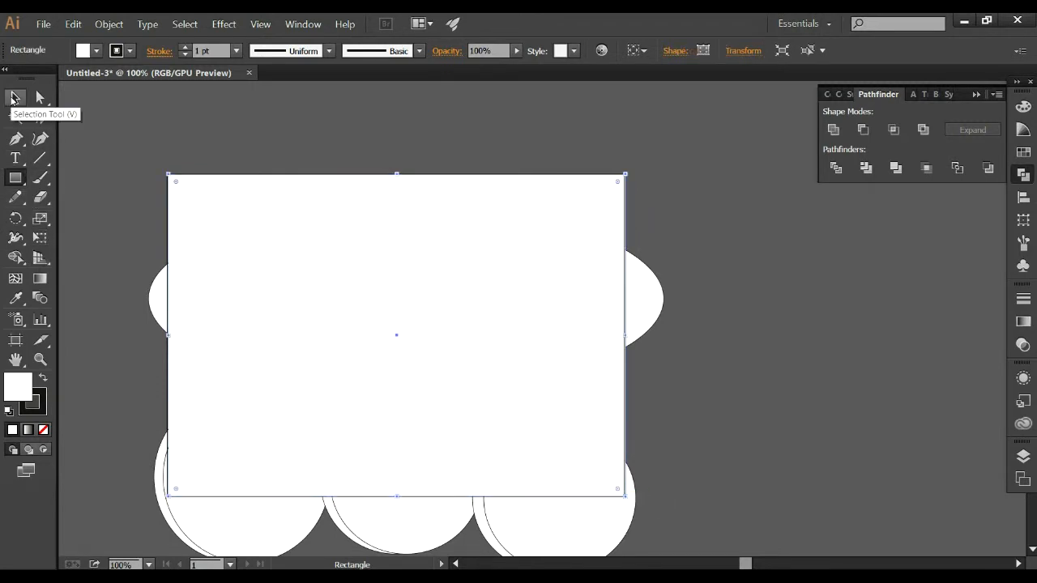
# Divide the new rectangle and the ellipse with Pathfinder Divide and ungroup the resulting pieces.
pyautogui.click(12, 98)
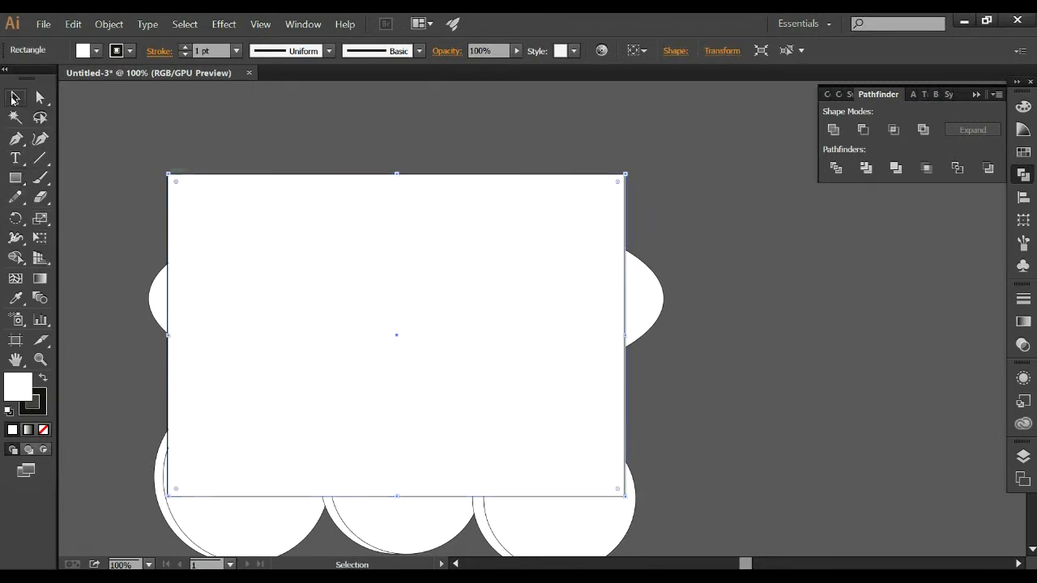
pyautogui.keyDown('shift'); pyautogui.click(156, 303); pyautogui.keyUp('shift')
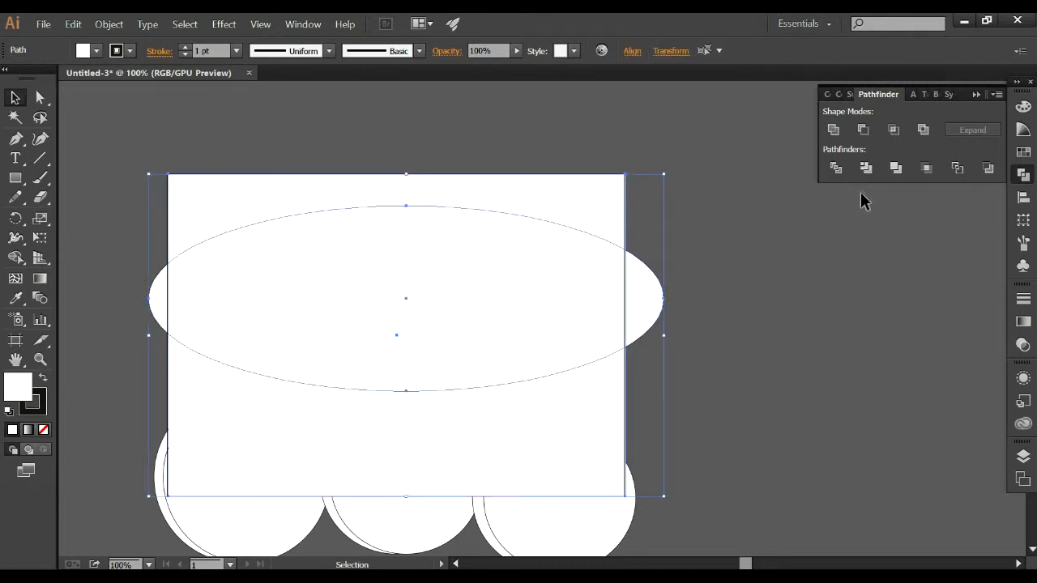
pyautogui.click(835, 168)
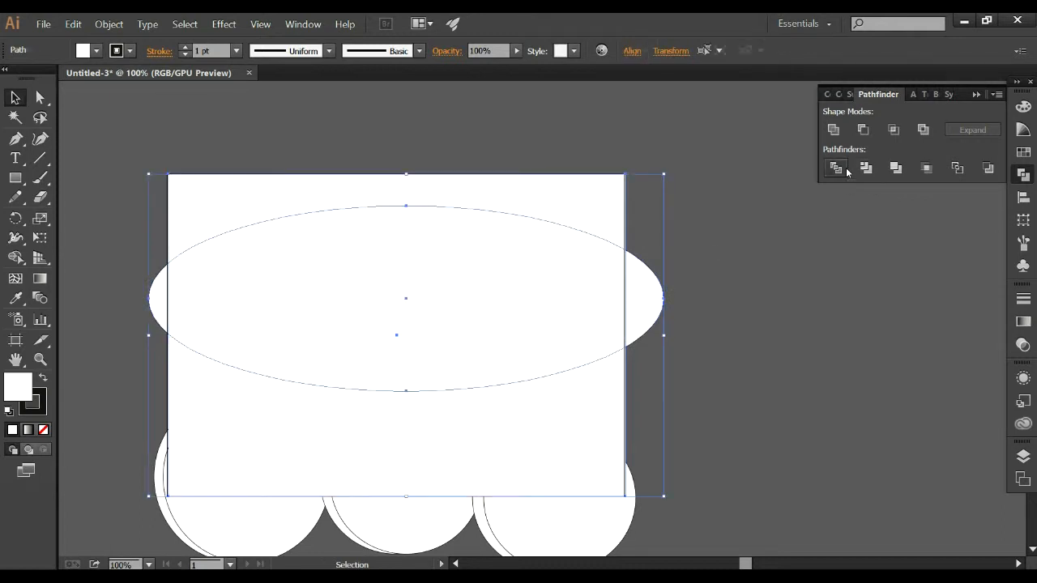
pyautogui.rightClick(529, 272)
pyautogui.click(606, 341)
pyautogui.click(729, 301)
# Delete the ellipse's tips and centre and the rectangle's lower part, keeping only the arched band across the panels' upper edge.
pyautogui.click(644, 285)
pyautogui.press('Delete')
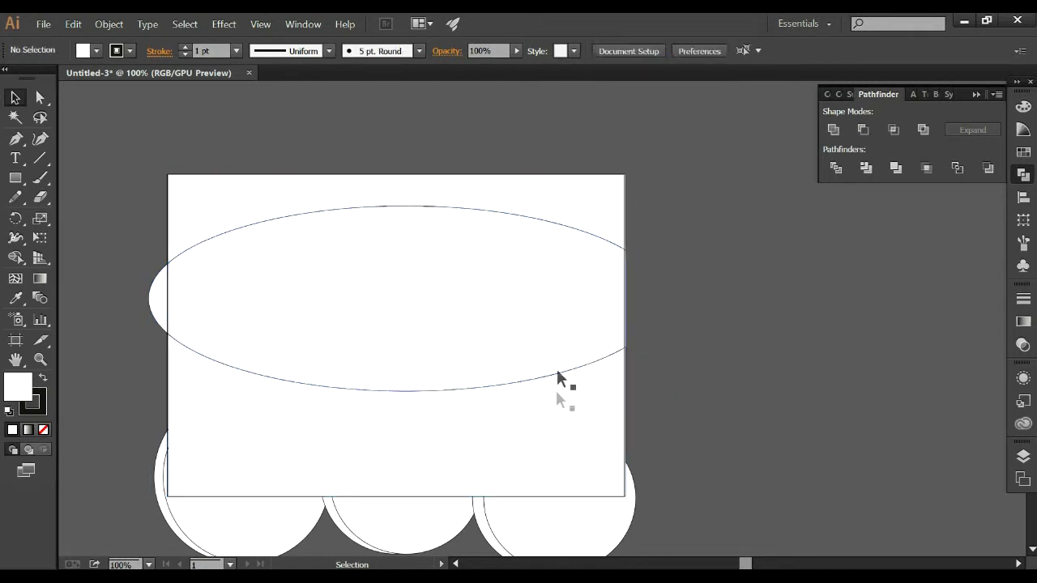
pyautogui.click(592, 362)
pyautogui.press('Delete')
pyautogui.click(151, 304)
pyautogui.press('Delete')
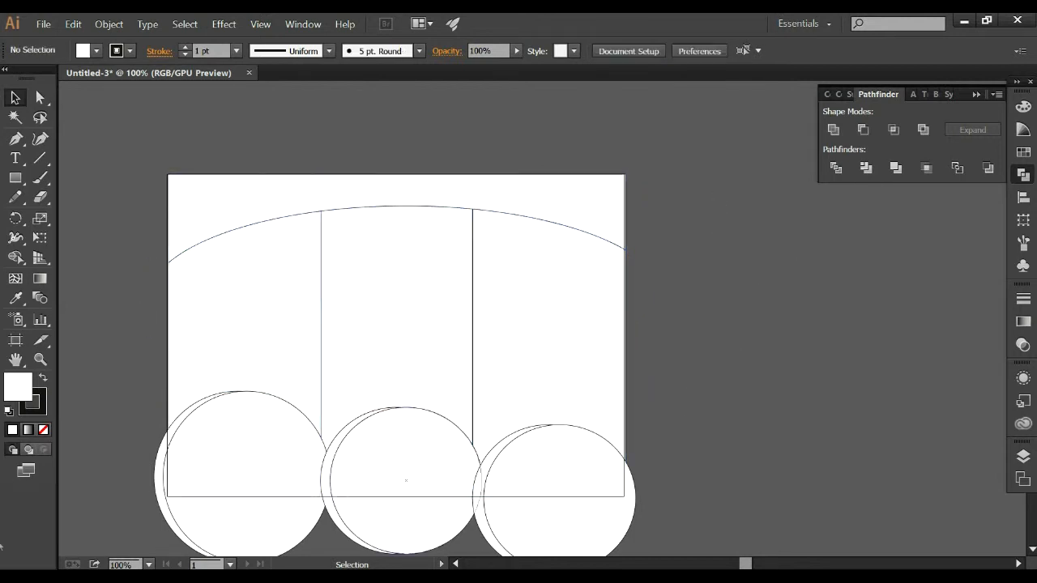
# Select the circles with the panels and remove all circle parts outside the panels with the Shape Builder tool.
pyautogui.scroll(-3, 300, 261)
pyautogui.moveTo(700, 503); pyautogui.dragTo(197, 317)
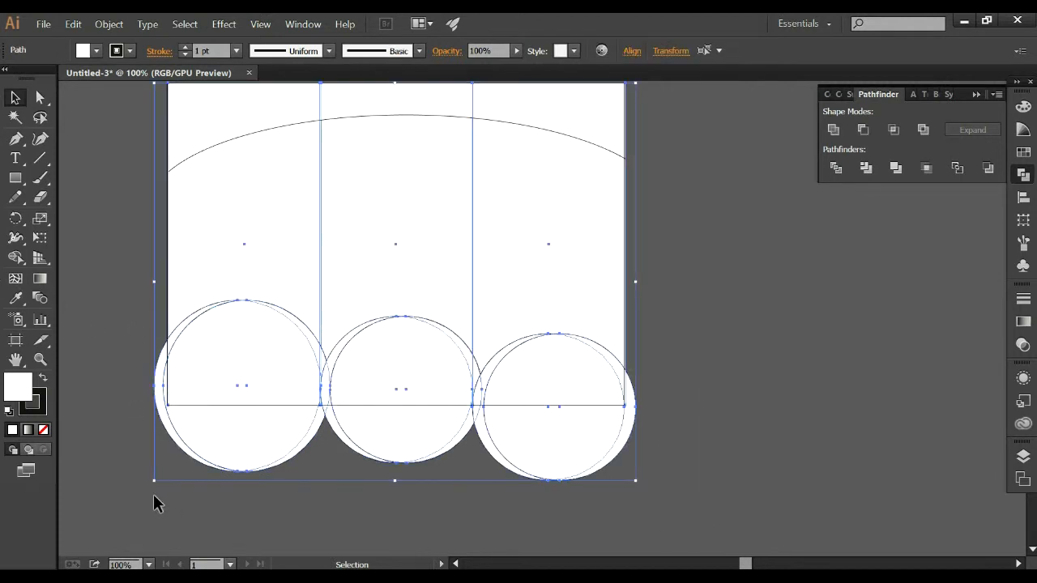
pyautogui.click(15, 257)
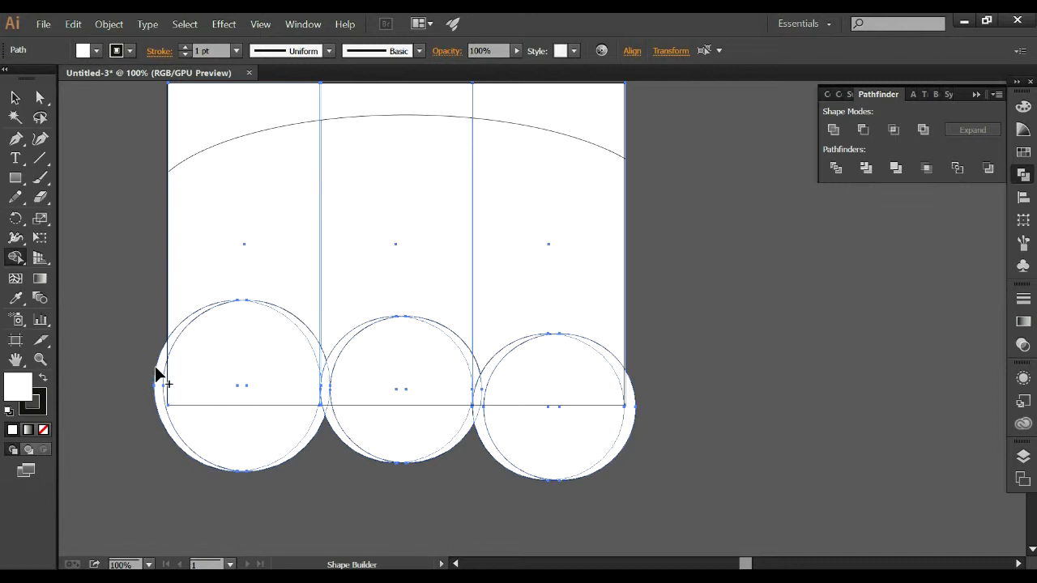
pyautogui.keyDown('alt'); pyautogui.click(157, 409); pyautogui.keyUp('alt')
pyautogui.moveTo(160, 415)
pyautogui.mouseDown()
pyautogui.moveTo(296, 454)
pyautogui.moveTo(607, 442)
pyautogui.mouseUp()
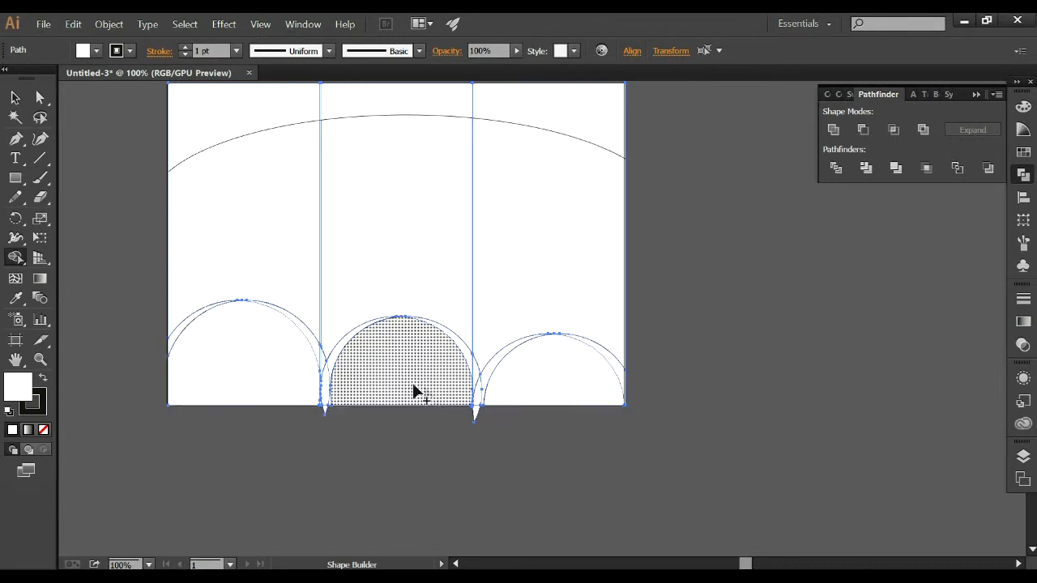
pyautogui.keyDown('alt'); pyautogui.click(476, 411); pyautogui.keyUp('alt')
pyautogui.scroll(2, 131, 344)
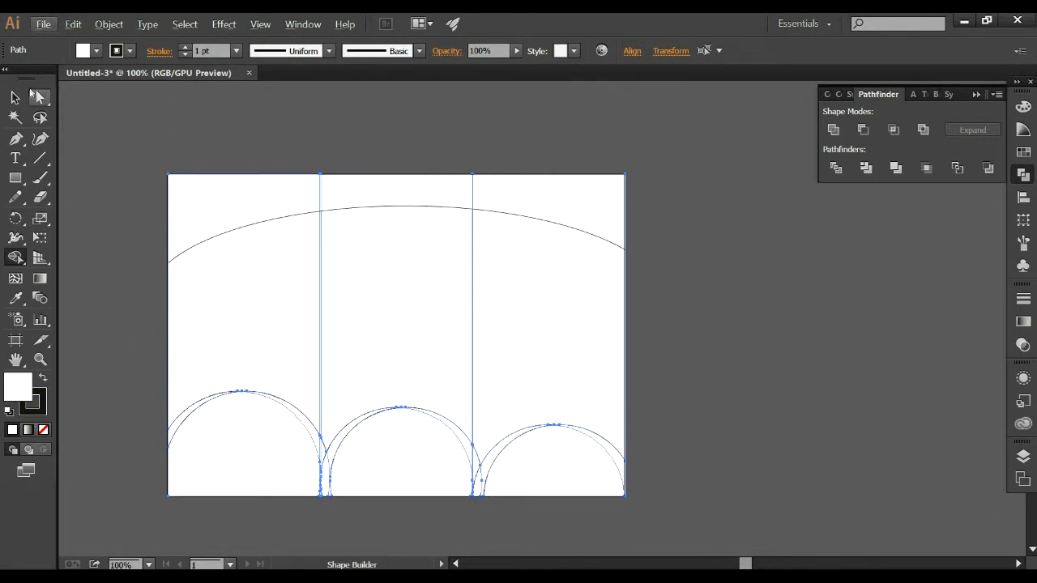
pyautogui.press('v')
pyautogui.click(678, 295)
pyautogui.scroll(1, 678, 295)
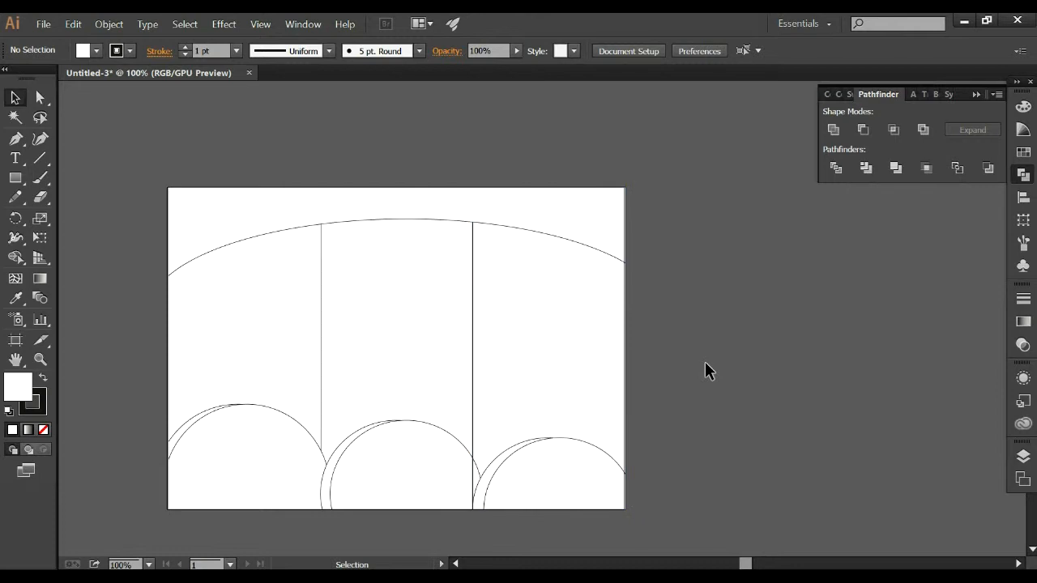
# Fill the front circle shape in the left panel with dark green 007316.
pyautogui.click(306, 442)
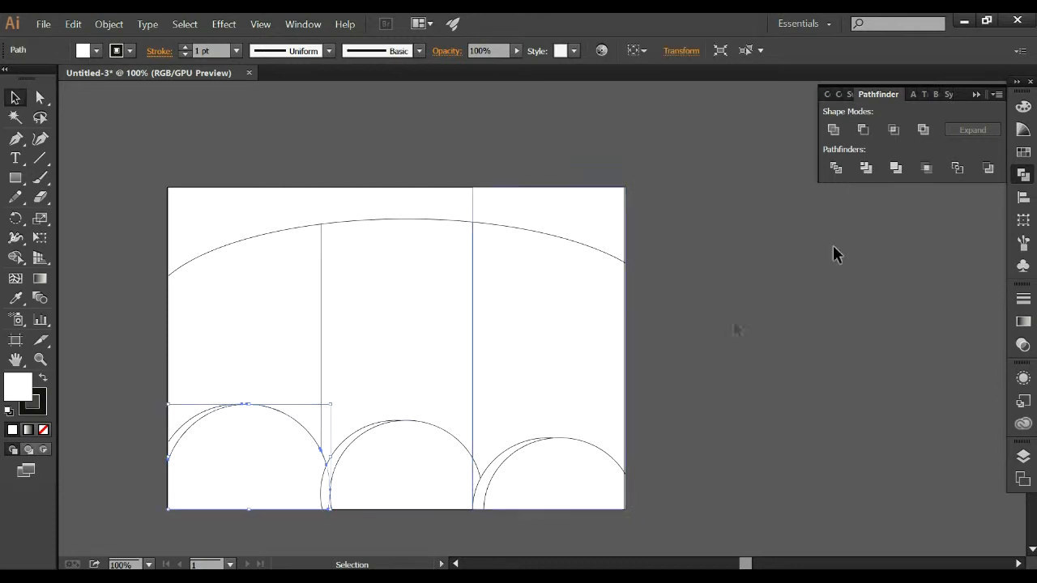
pyautogui.click(1023, 112)
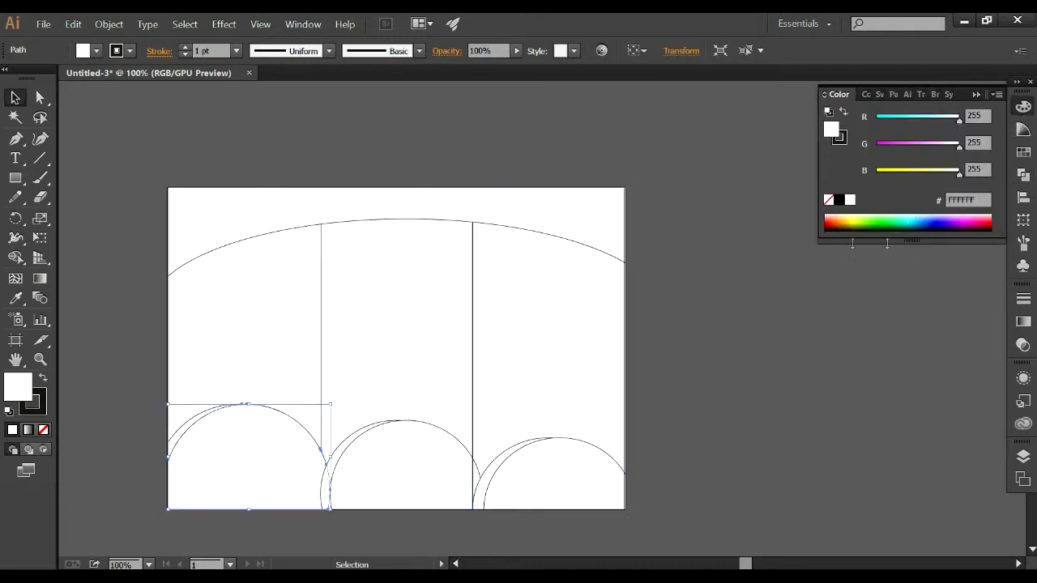
pyautogui.click(900, 222)
pyautogui.click(402, 454)
pyautogui.click(285, 468)
pyautogui.click(891, 225)
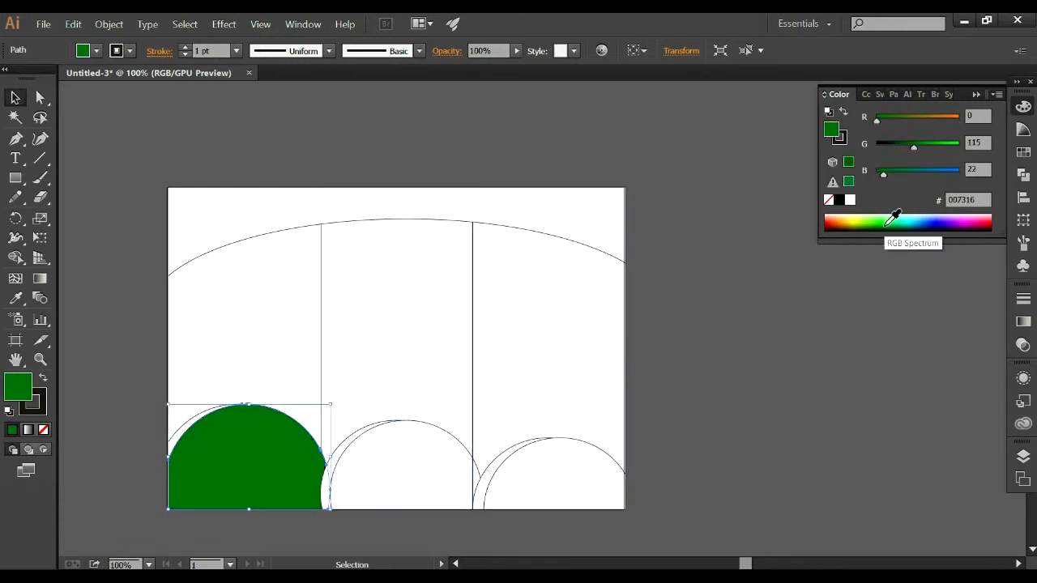
# Copy the left front circle's dark green fill to the front circle shapes in the middle and right panels with the Eyedropper.
pyautogui.click(449, 437)
pyautogui.click(23, 299)
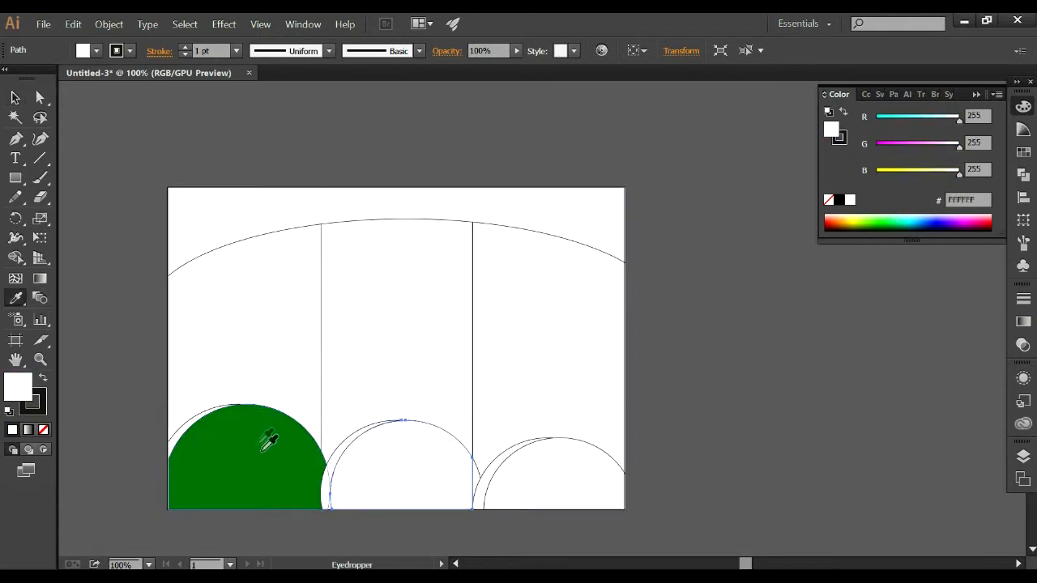
pyautogui.click(266, 440)
pyautogui.press('v')
pyautogui.click(582, 456)
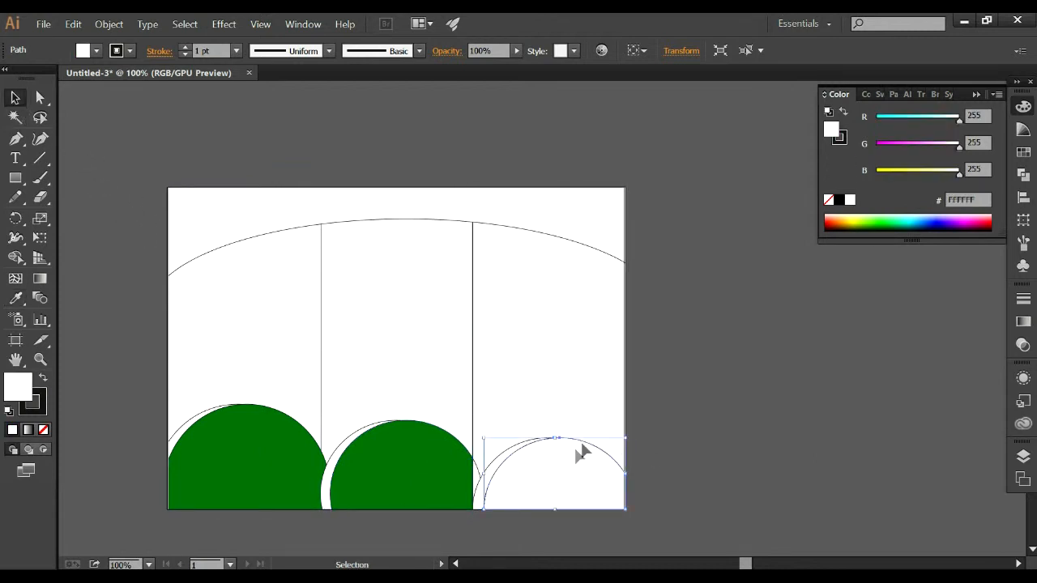
pyautogui.click(16, 297)
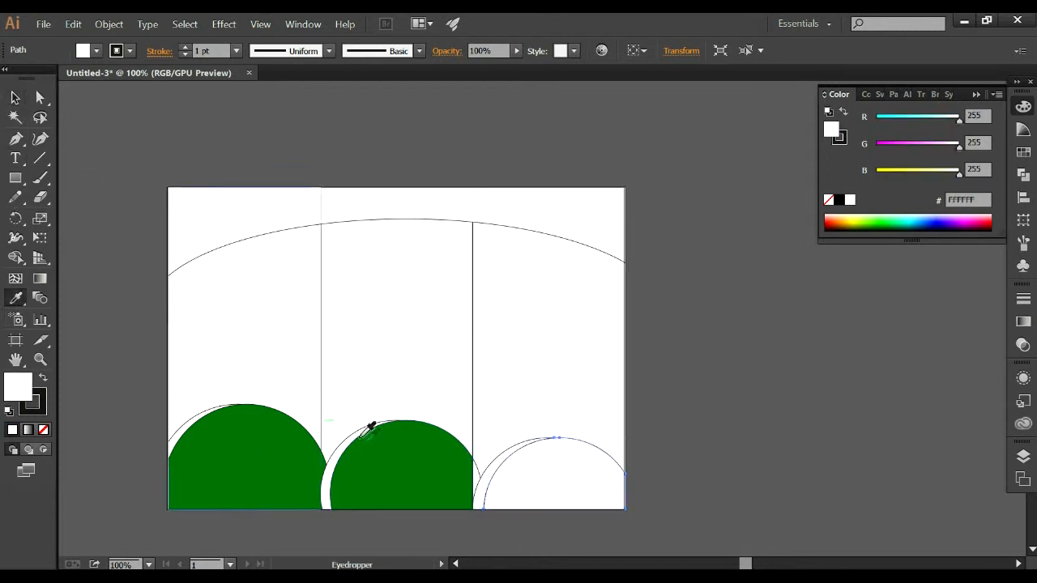
pyautogui.click(220, 435)
# Fill the arched band across the panels' upper edge with the lighter green 19A200.
pyautogui.click(15, 98)
pyautogui.click(259, 211)
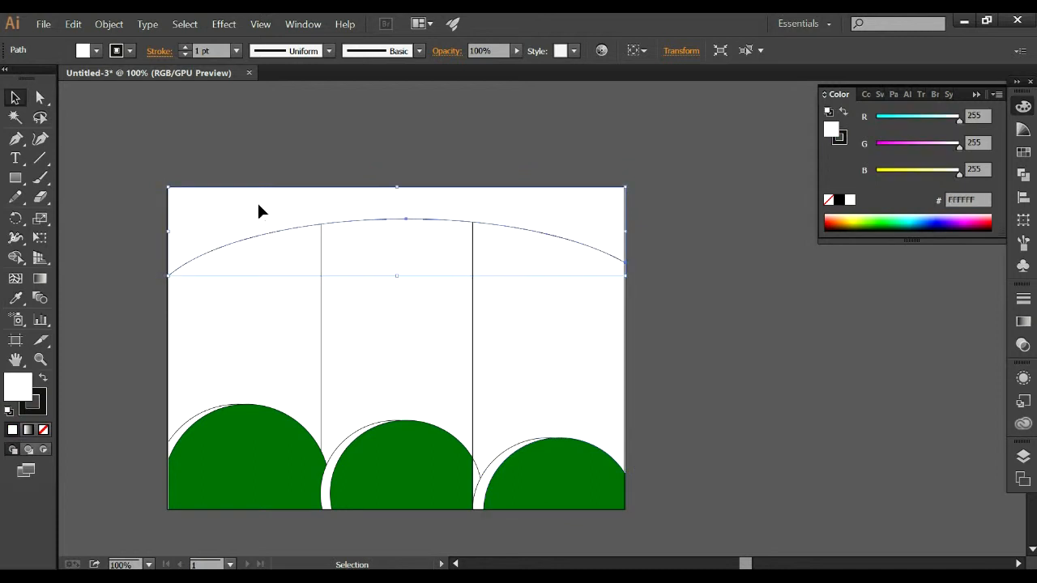
pyautogui.click(15, 298)
pyautogui.click(301, 461)
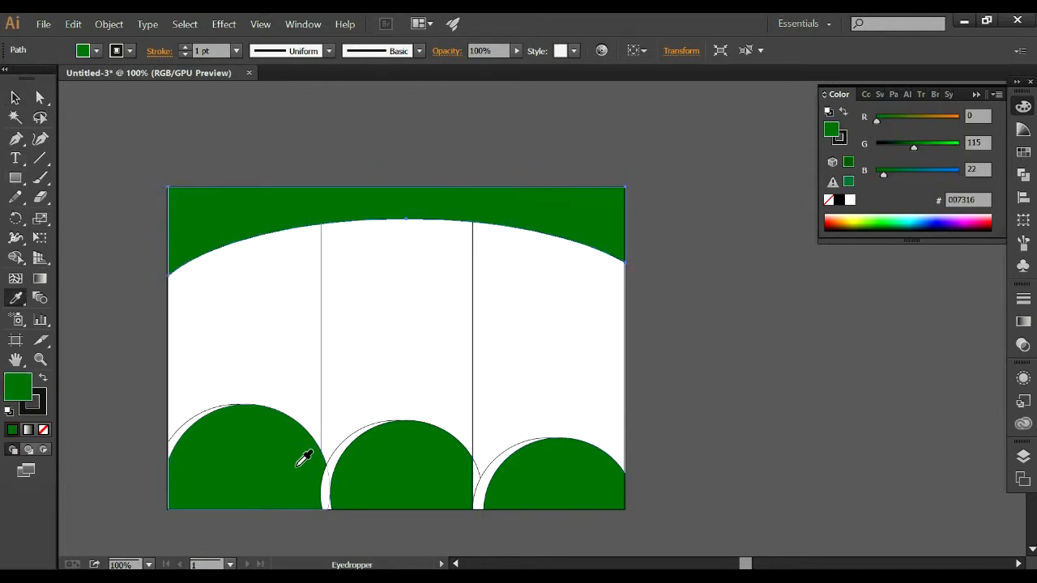
pyautogui.click(880, 219)
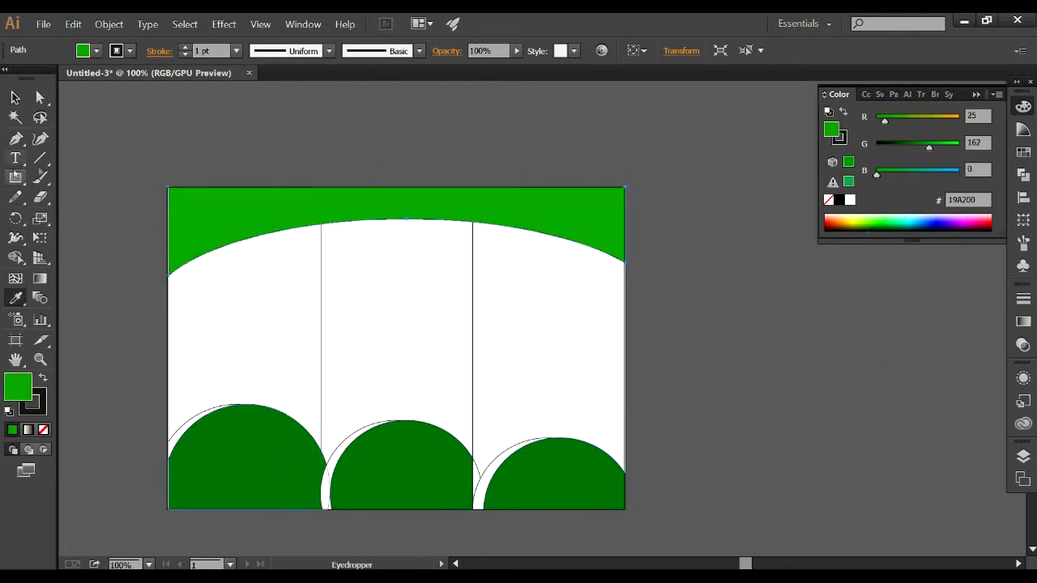
# Fill the rear circle shape in the left panel with the darker green 035C00.
pyautogui.click(14, 97)
pyautogui.click(180, 428)
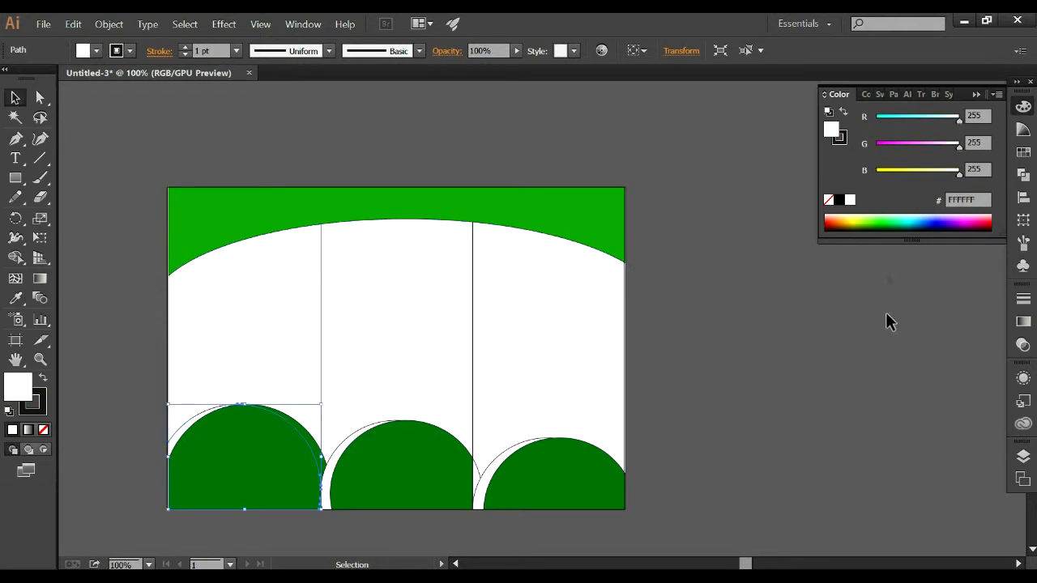
pyautogui.click(886, 229)
pyautogui.click(890, 225)
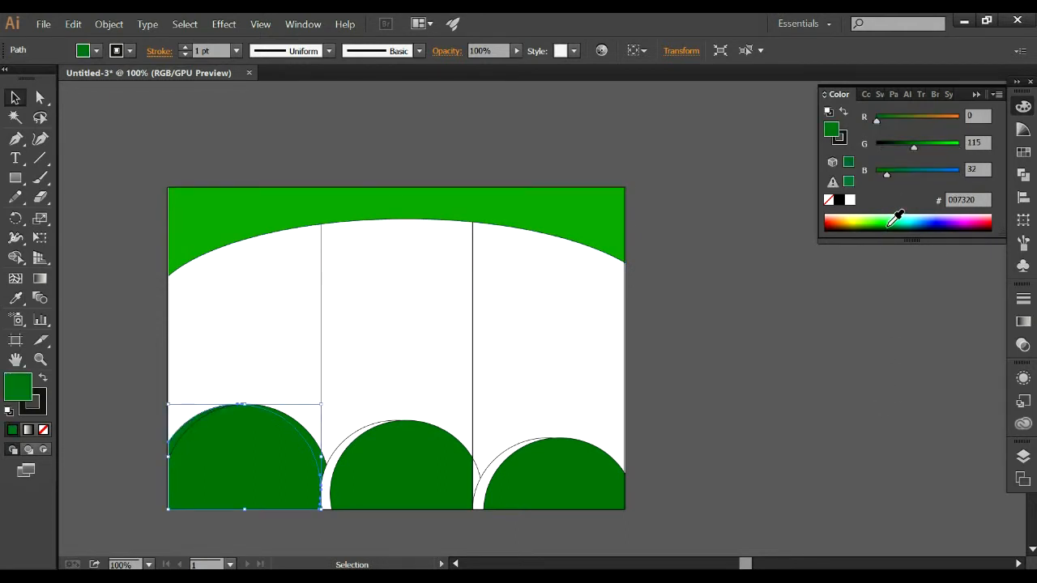
pyautogui.click(888, 218)
pyautogui.click(798, 454)
# Copy the left rear circle's darker green 035C00 to the rear circle shapes in the middle and right panels with the Eyedropper.
pyautogui.click(344, 423)
pyautogui.click(16, 297)
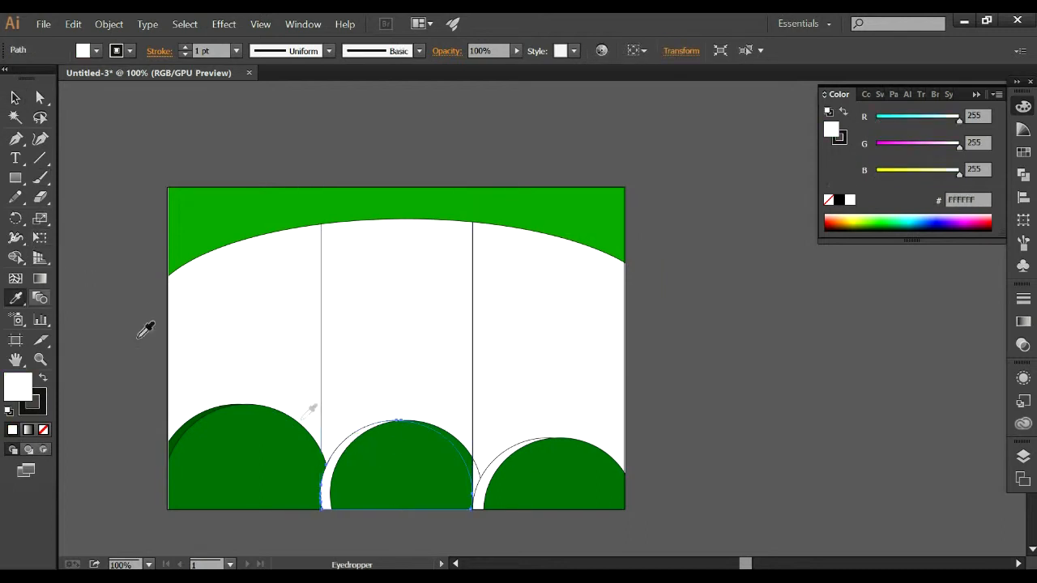
pyautogui.click(189, 422)
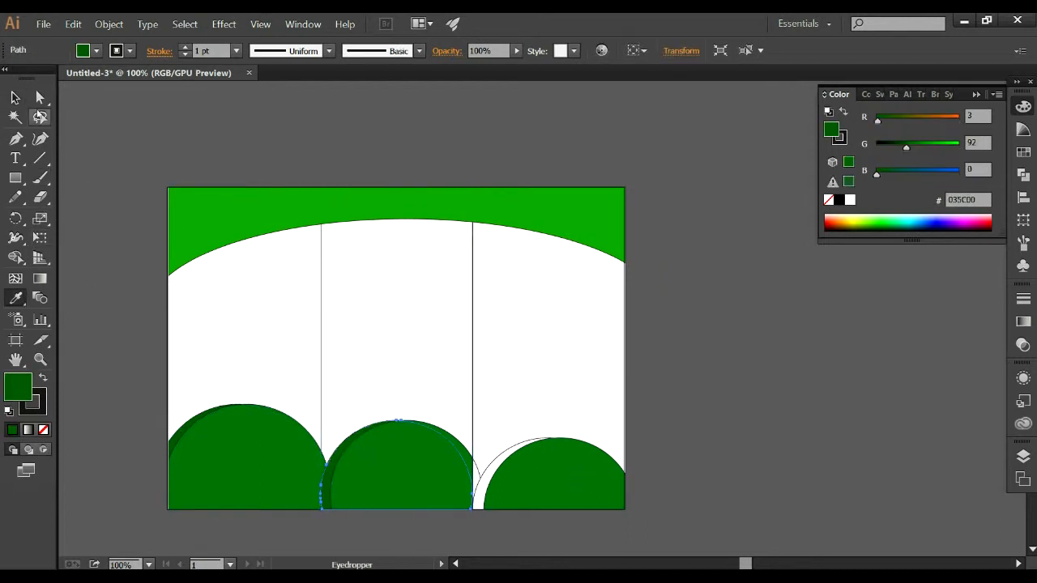
pyautogui.click(16, 98)
pyautogui.click(492, 464)
pyautogui.click(16, 297)
pyautogui.click(342, 451)
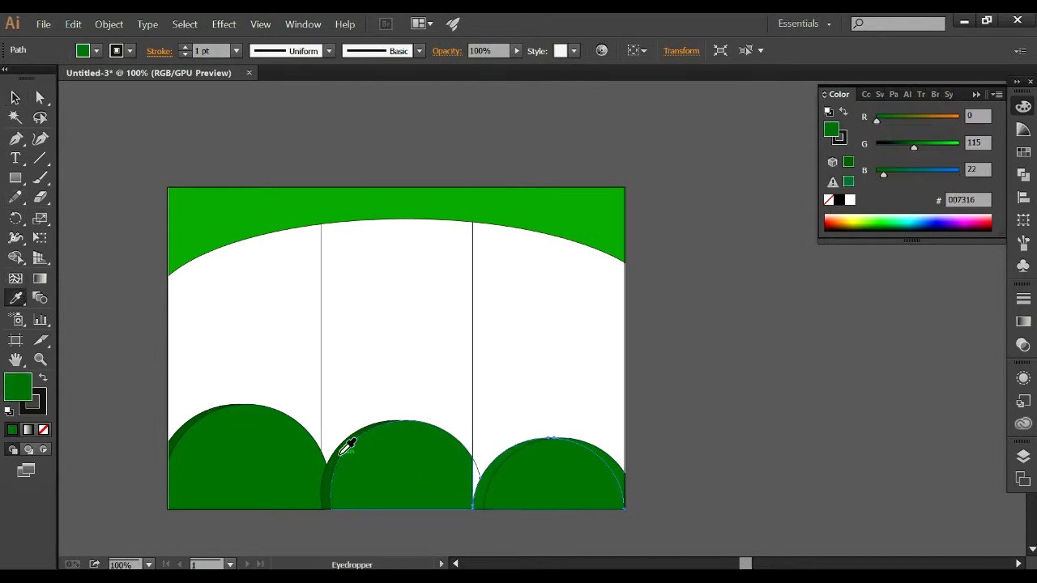
pyautogui.click(198, 418)
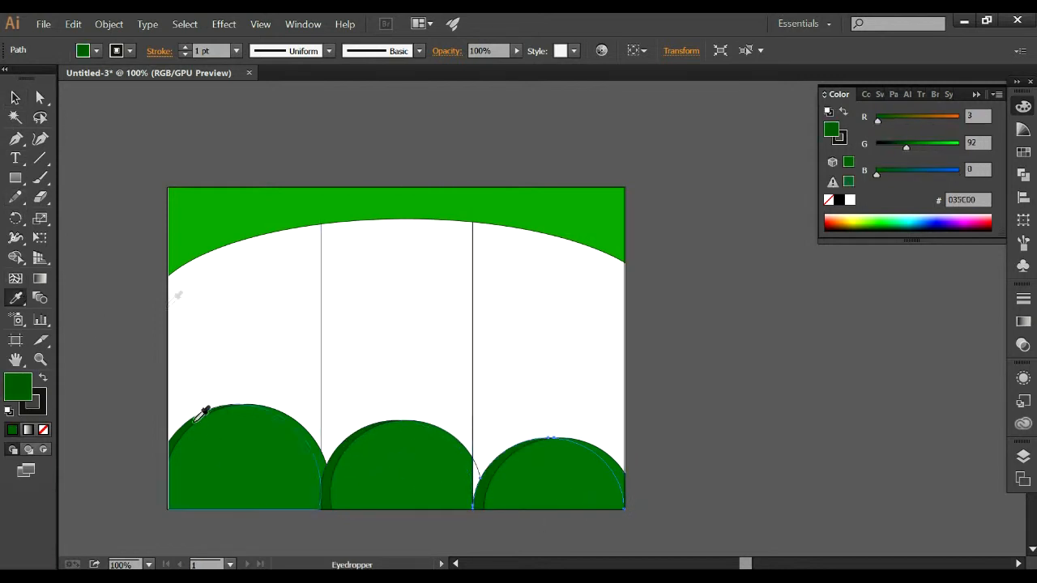
pyautogui.click(13, 95)
pyautogui.click(760, 427)
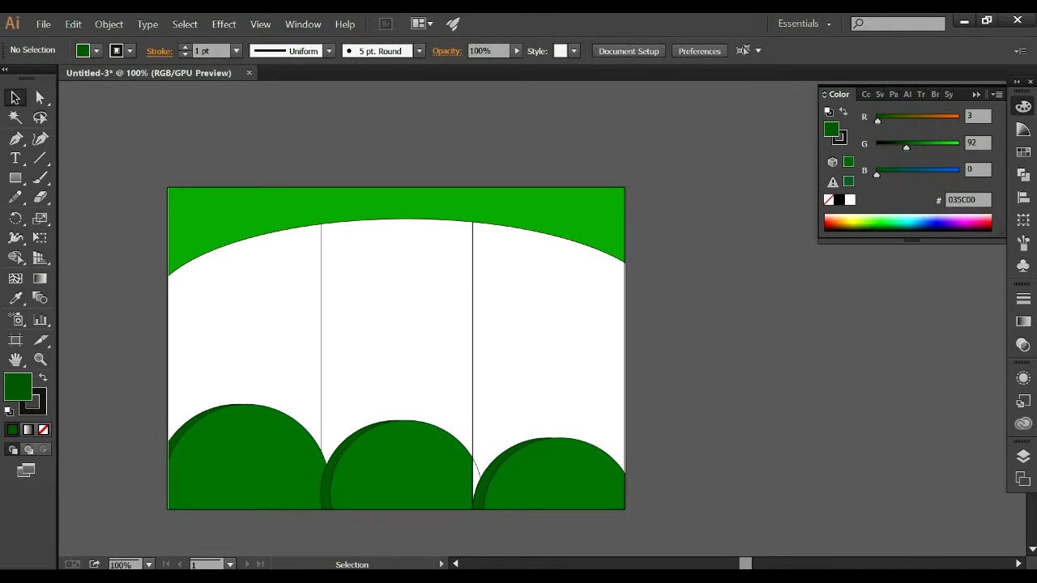
# Fill the white sliver between the middle and right circles with the front circles' green 007316 using the Eyedropper.
pyautogui.click(477, 483)
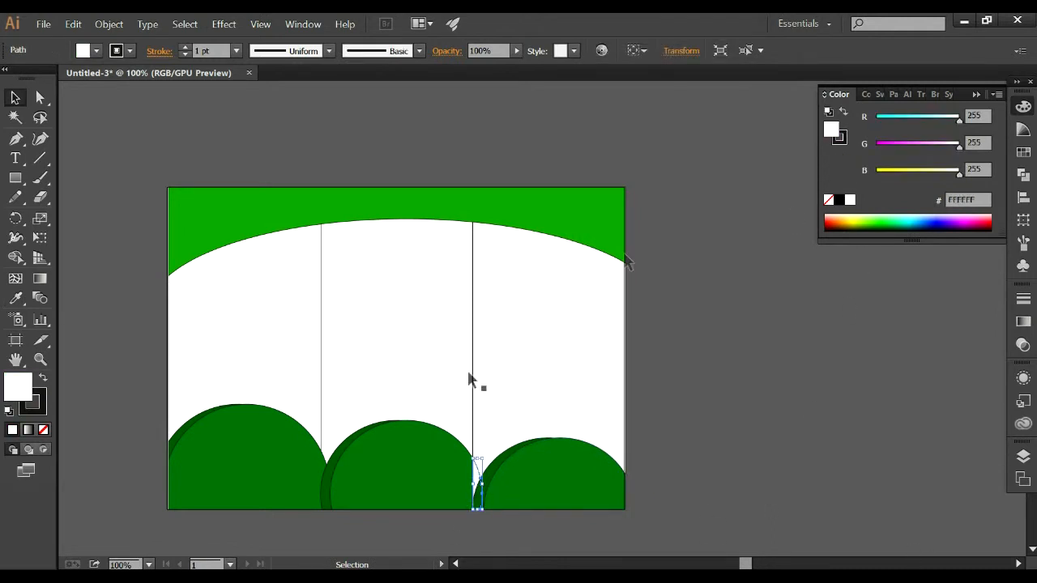
pyautogui.click(16, 298)
pyautogui.click(370, 433)
pyautogui.press('v')
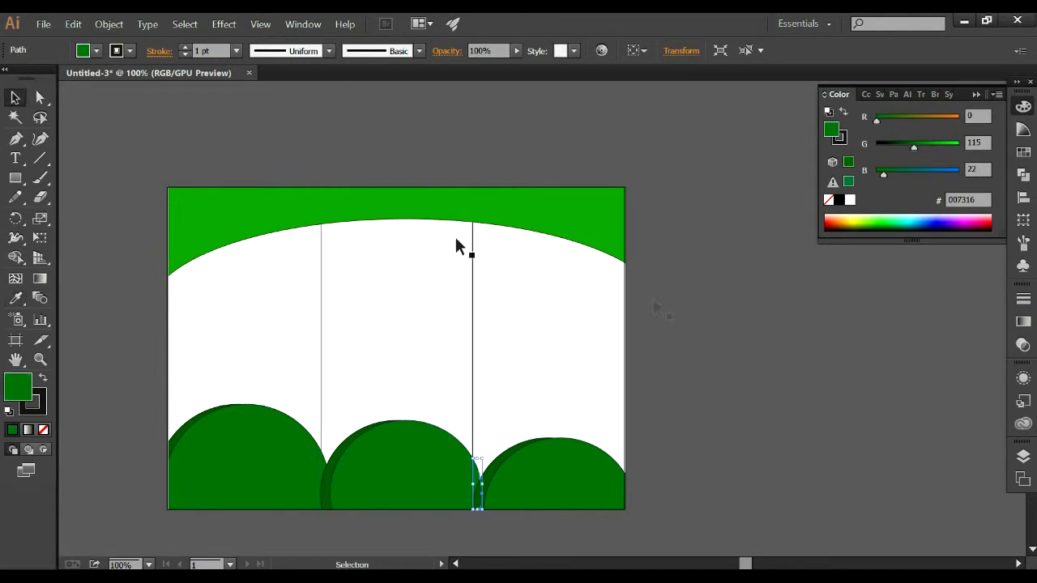
pyautogui.click(686, 310)
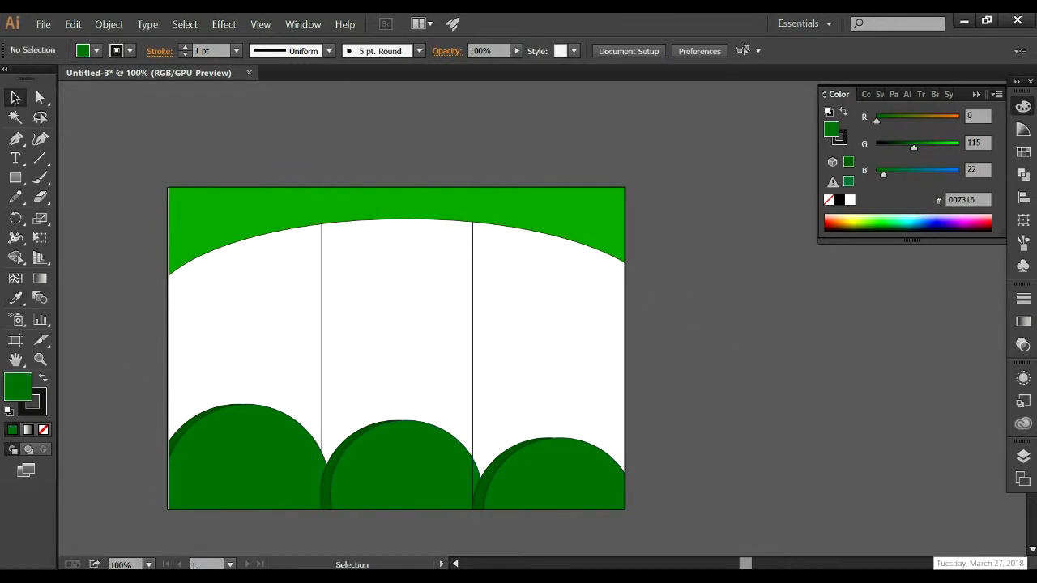
# Duplicate the arched band slightly lower and fill the copy with dark green 0B7300.
pyautogui.scroll(1, 732, 306)
pyautogui.click(225, 215)
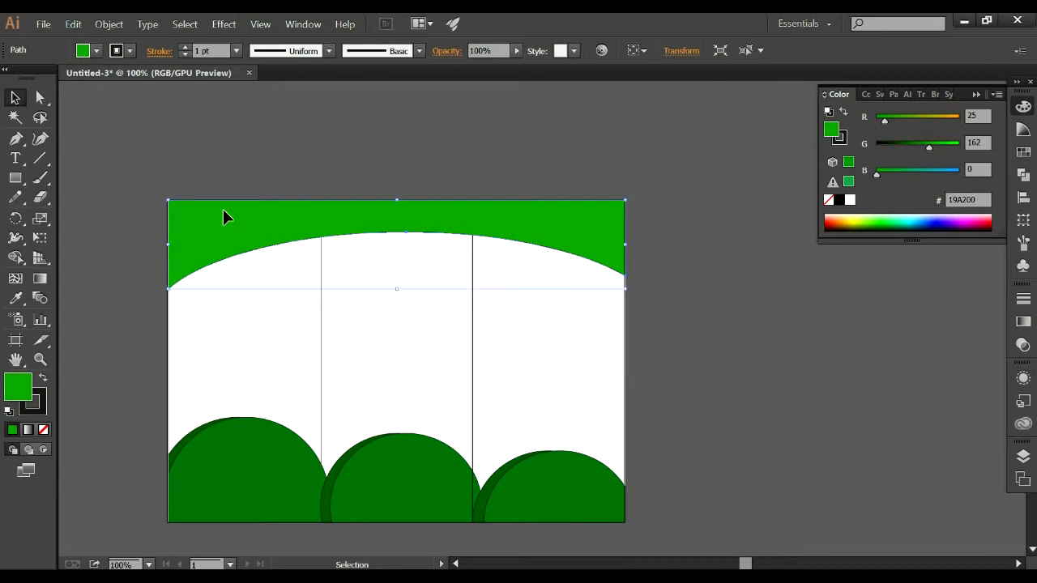
pyautogui.moveTo(425, 202); pyautogui.dragTo(425, 209)
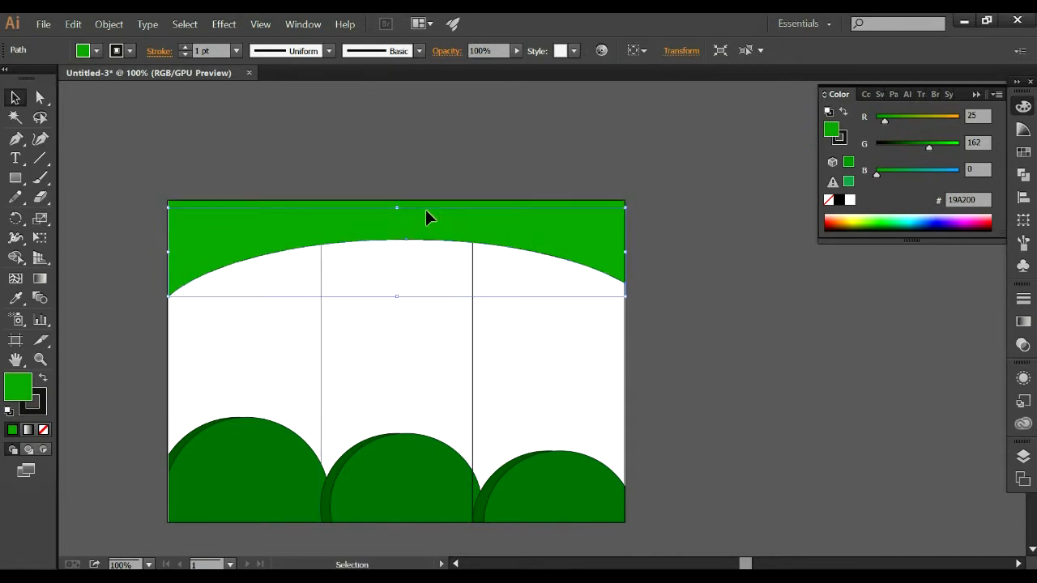
pyautogui.click(879, 226)
# Send the dark green band copy backward behind the light band and rotate it slightly clockwise.
pyautogui.rightClick(511, 237)
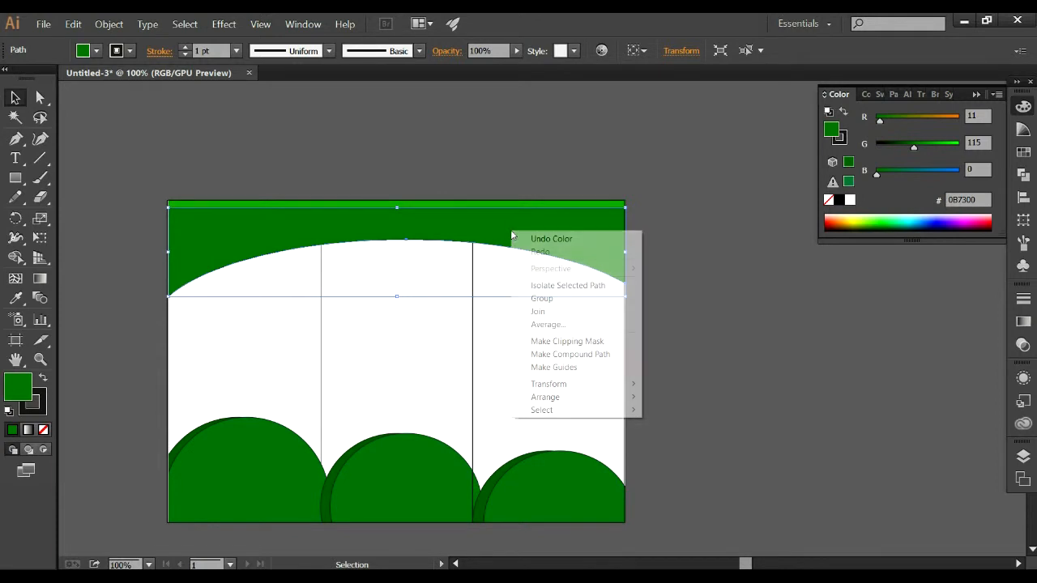
pyautogui.moveTo(588, 396)
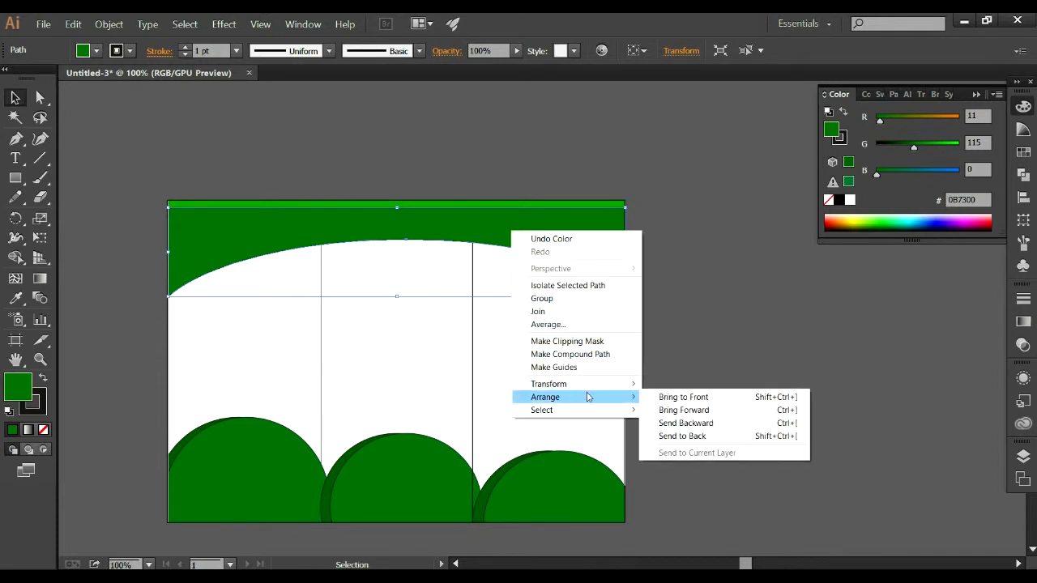
pyautogui.click(685, 423)
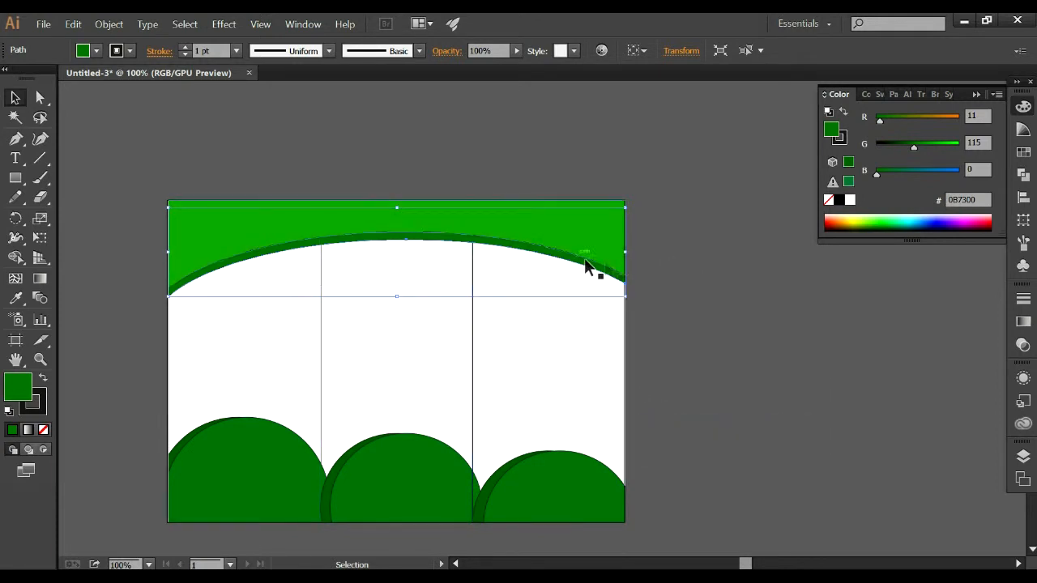
pyautogui.moveTo(631, 299); pyautogui.dragTo(630, 300)
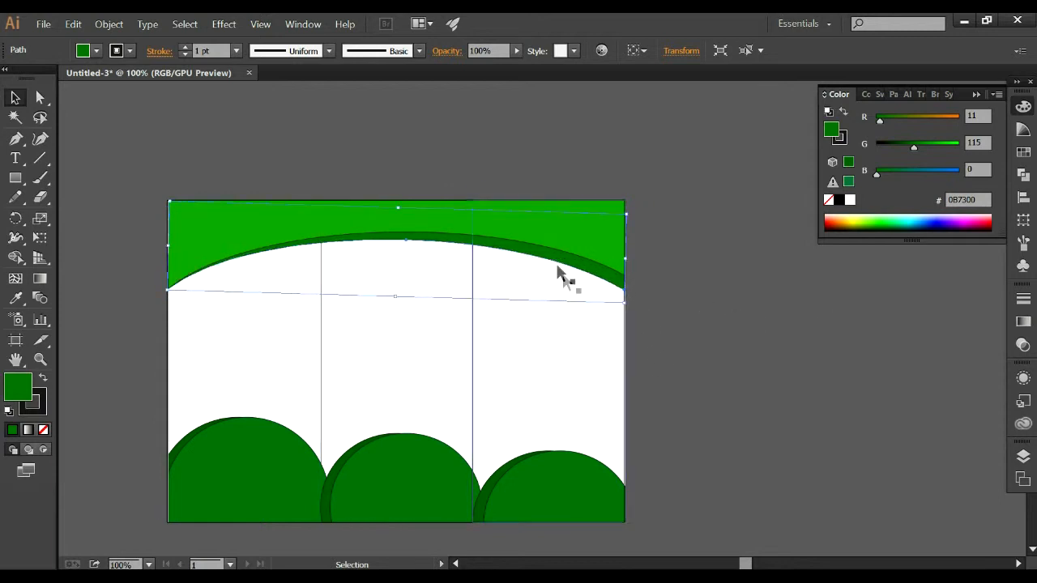
pyautogui.click(713, 261)
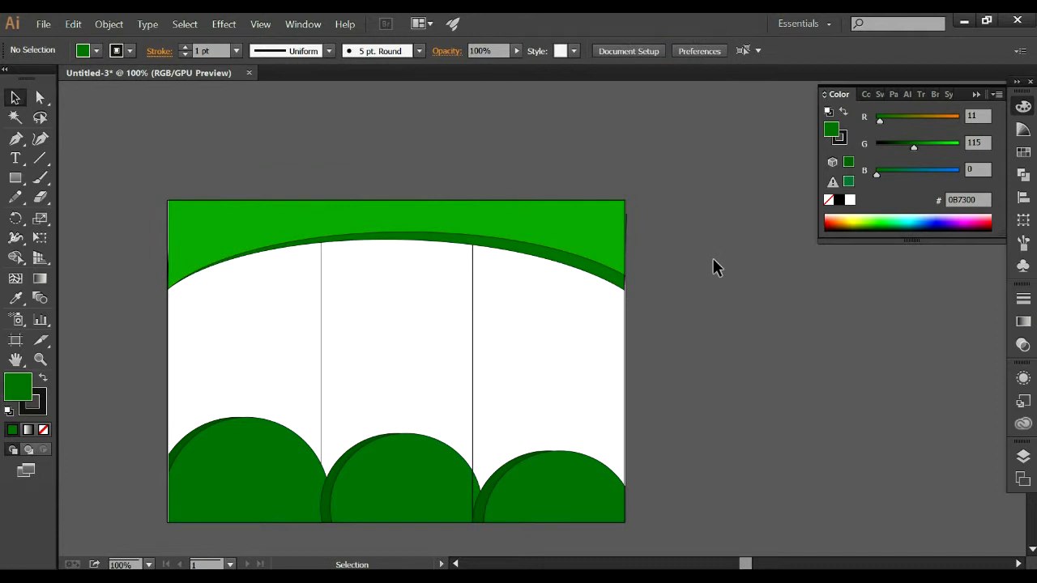
# Draw a curved, unfilled line along the dark strip under the arched band with the Pen tool.
pyautogui.scroll(2, 457, 260)
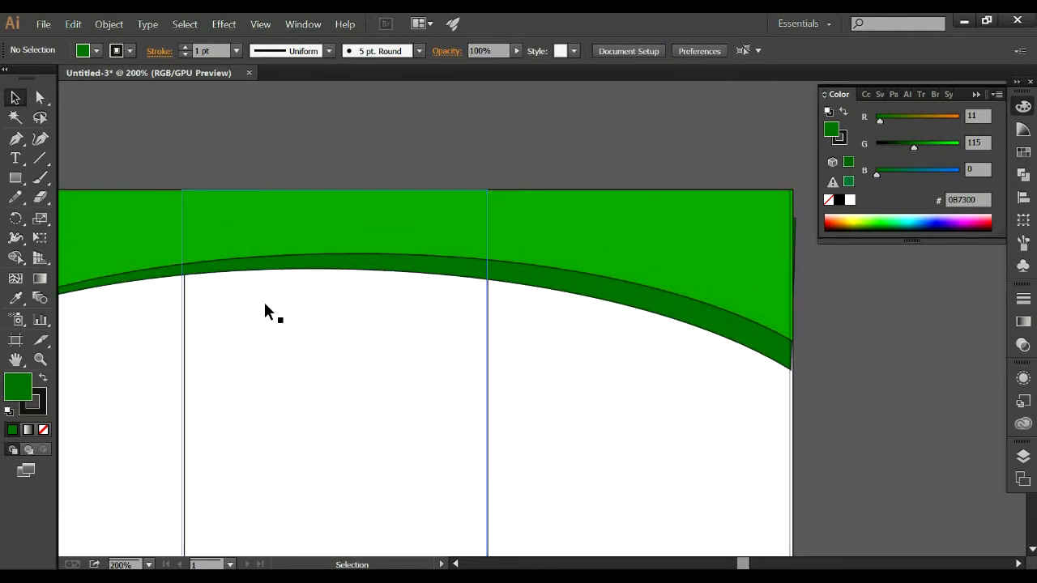
pyautogui.scroll(-1, 265, 310)
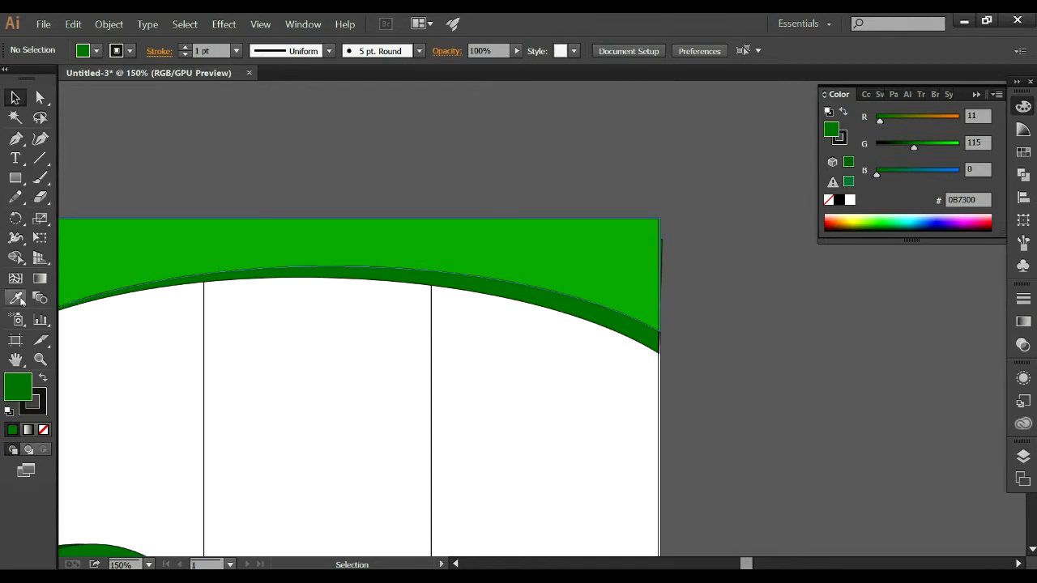
pyautogui.click(15, 138)
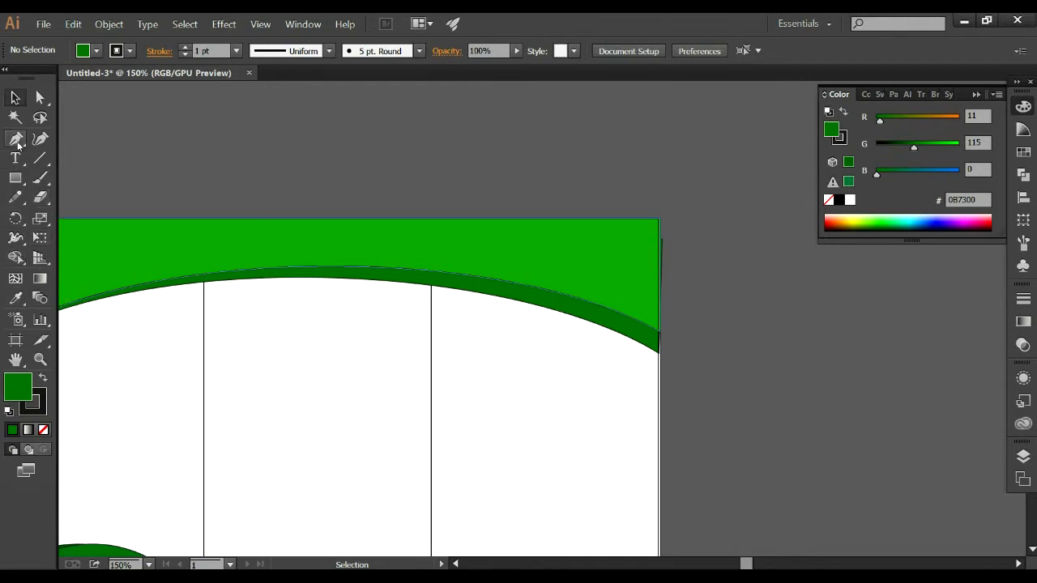
pyautogui.click(159, 288)
pyautogui.moveTo(646, 343); pyautogui.dragTo(850, 453)
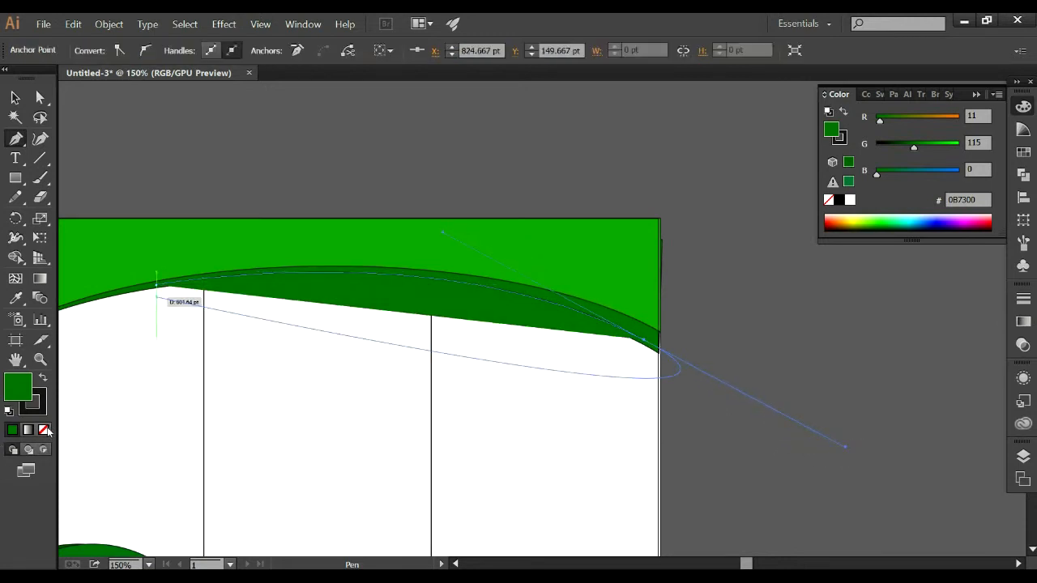
pyautogui.click(46, 430)
pyautogui.click(14, 98)
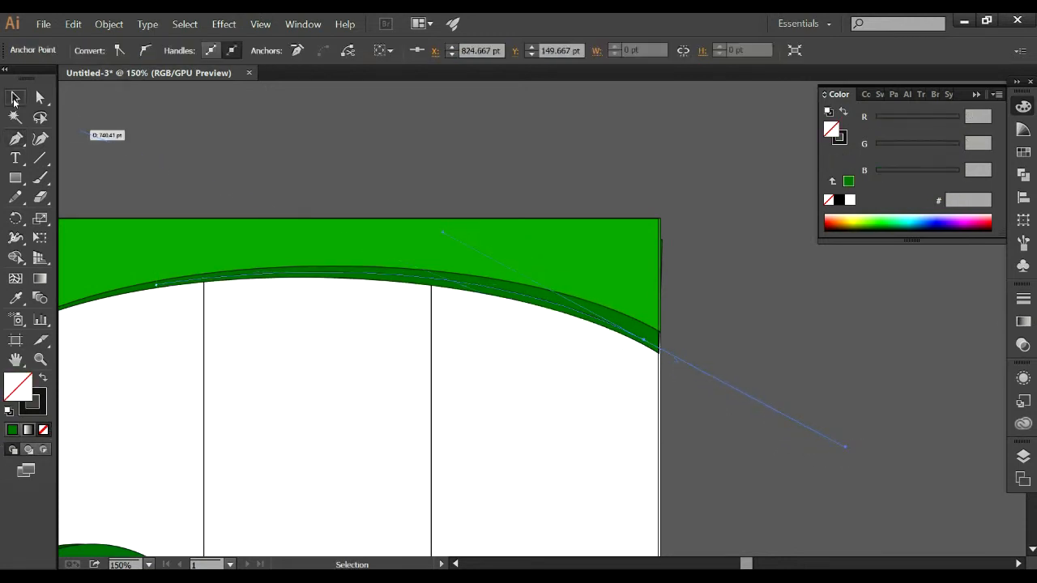
pyautogui.click(594, 219)
# Give the curved line the variable width profile tapered at both ends and a 3 pt stroke.
pyautogui.click(366, 269)
pyautogui.click(328, 50)
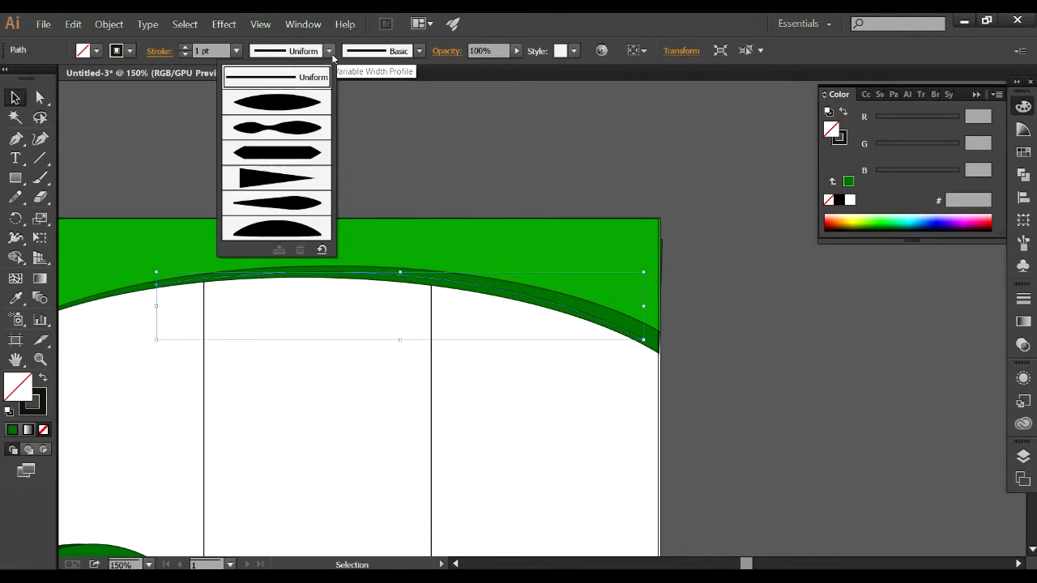
pyautogui.click(313, 102)
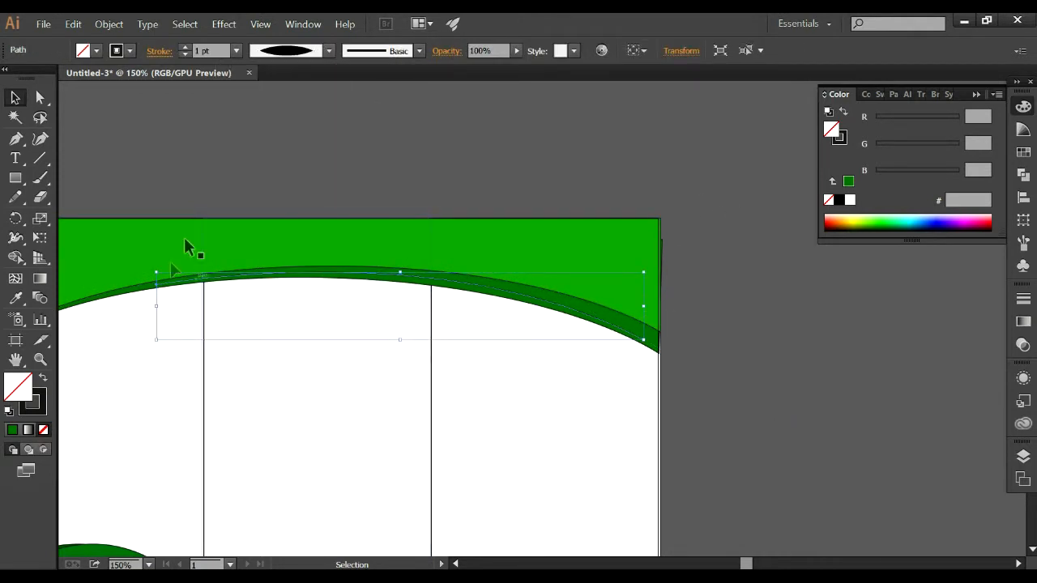
pyautogui.click(235, 50)
pyautogui.click(273, 158)
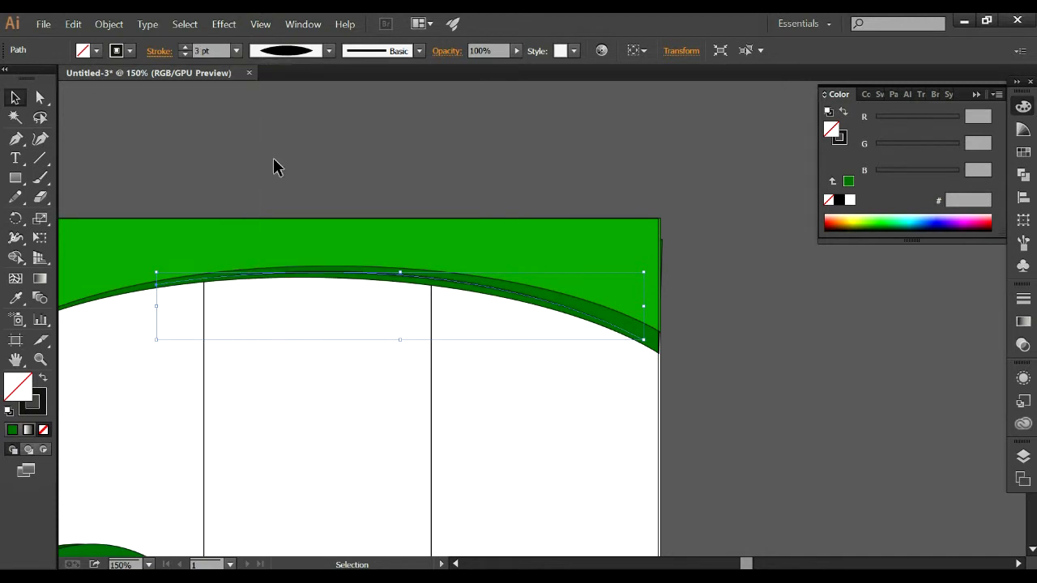
# Set the curved line's stroke colour to white.
pyautogui.click(850, 200)
pyautogui.hotkey('ctrl', 'z')
pyautogui.click(130, 50)
pyautogui.click(31, 113)
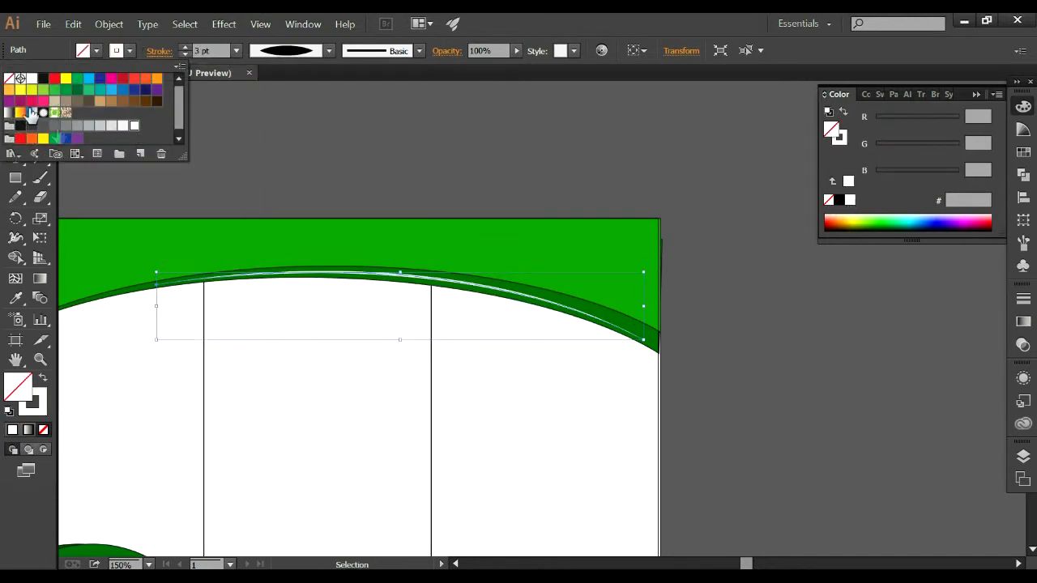
pyautogui.click(689, 308)
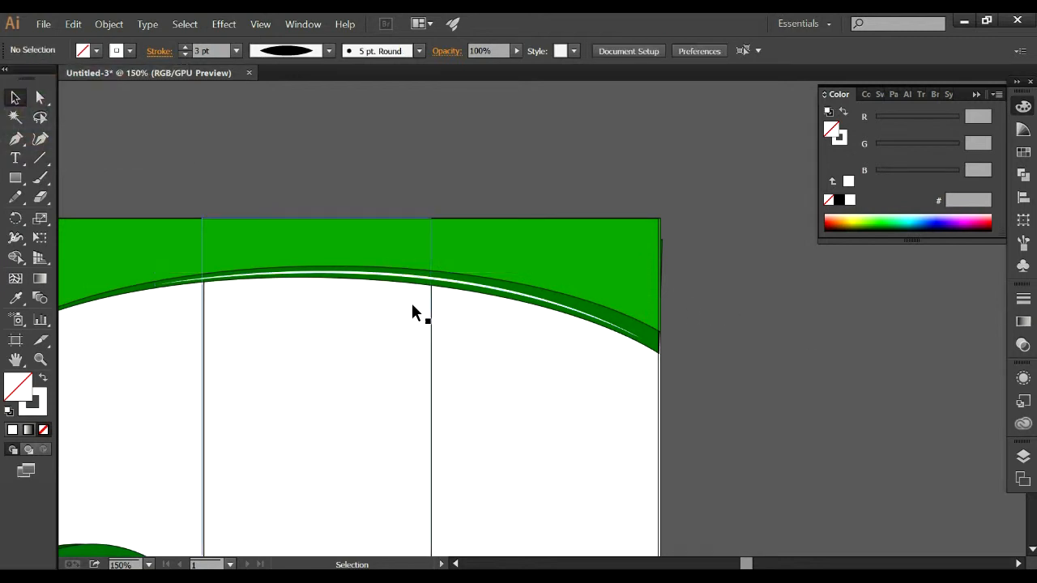
# Draw a white-filled circle overlapping the top of the green mound in the first panel.
pyautogui.hotkey('ctrl', '-')
pyautogui.hotkey('ctrl', '-')
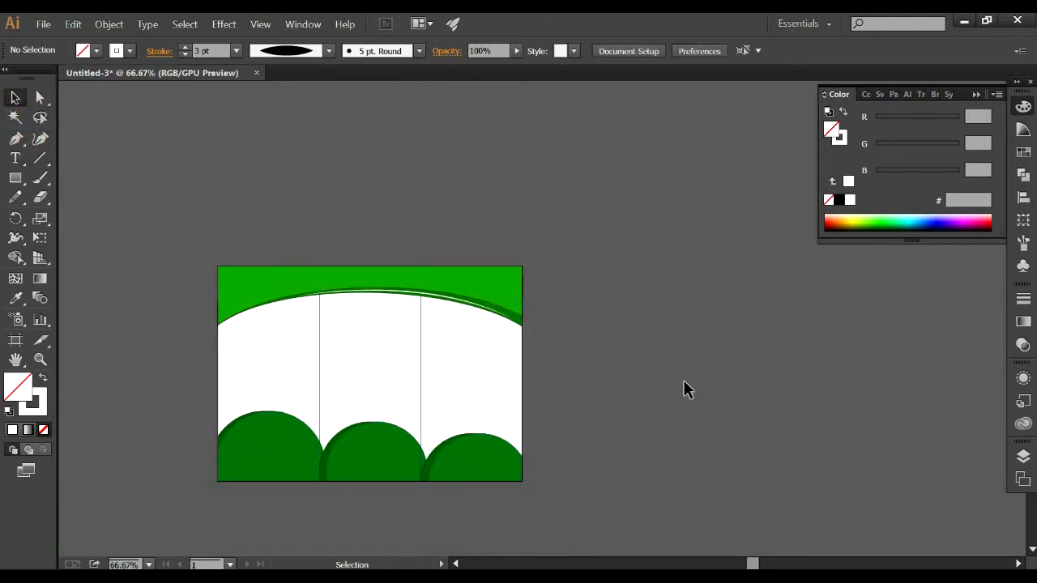
pyautogui.moveTo(15, 178); pyautogui.dragTo(102, 219)
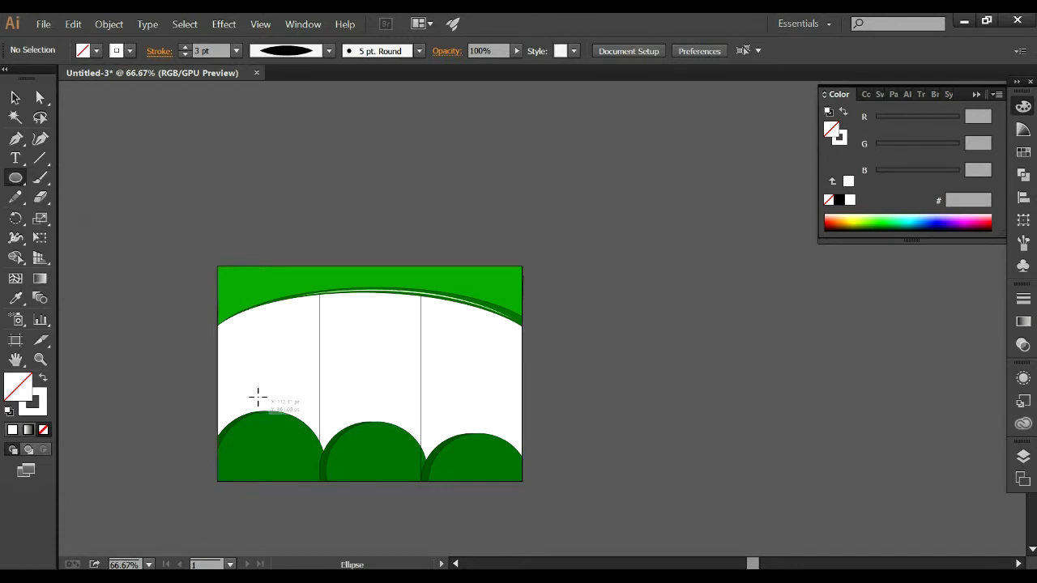
pyautogui.moveTo(264, 399); pyautogui.dragTo(310, 450)
pyautogui.click(14, 431)
pyautogui.scroll(1, 345, 405)
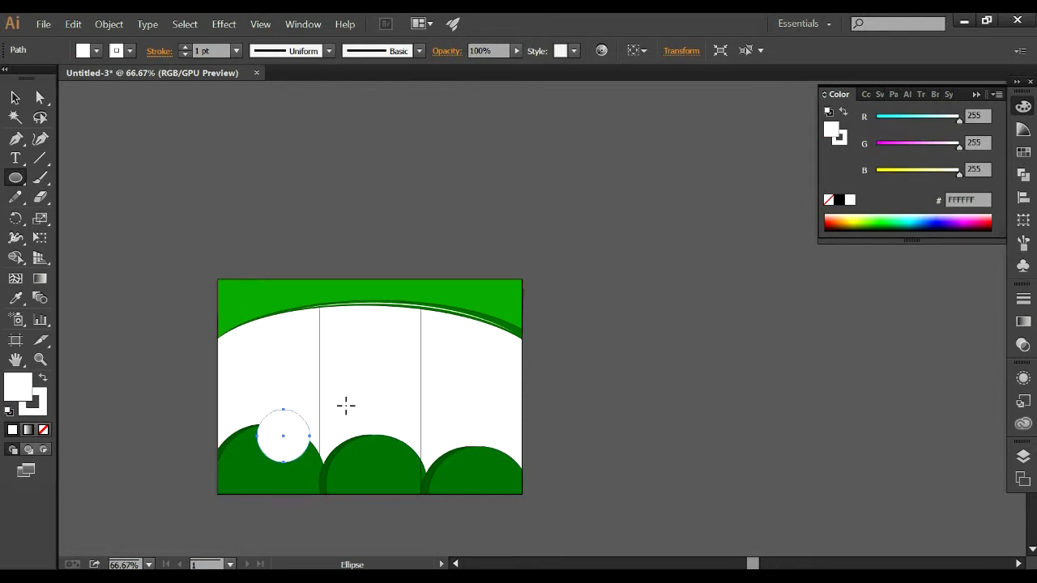
# Enlarge the white circle evenly and shift it slightly toward the outer edge of the first panel.
pyautogui.scroll(-2, 338, 394)
pyautogui.scroll(2, 335, 394)
pyautogui.scroll(-2, 324, 393)
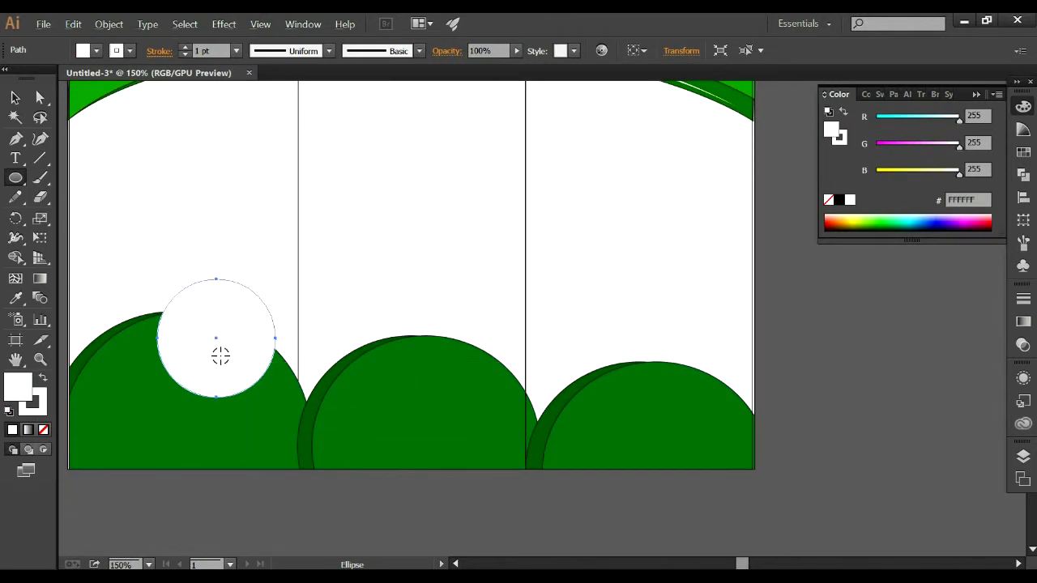
pyautogui.scroll(1, 219, 354)
pyautogui.scroll(-2, 220, 354)
pyautogui.press('v')
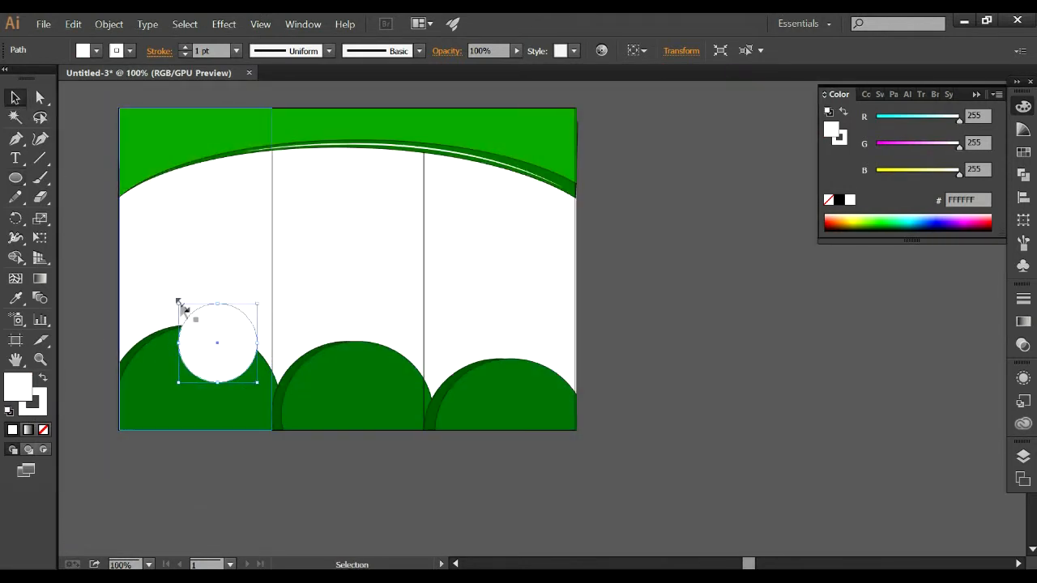
pyautogui.moveTo(180, 304); pyautogui.dragTo(170, 297)
pyautogui.moveTo(240, 311); pyautogui.dragTo(231, 311)
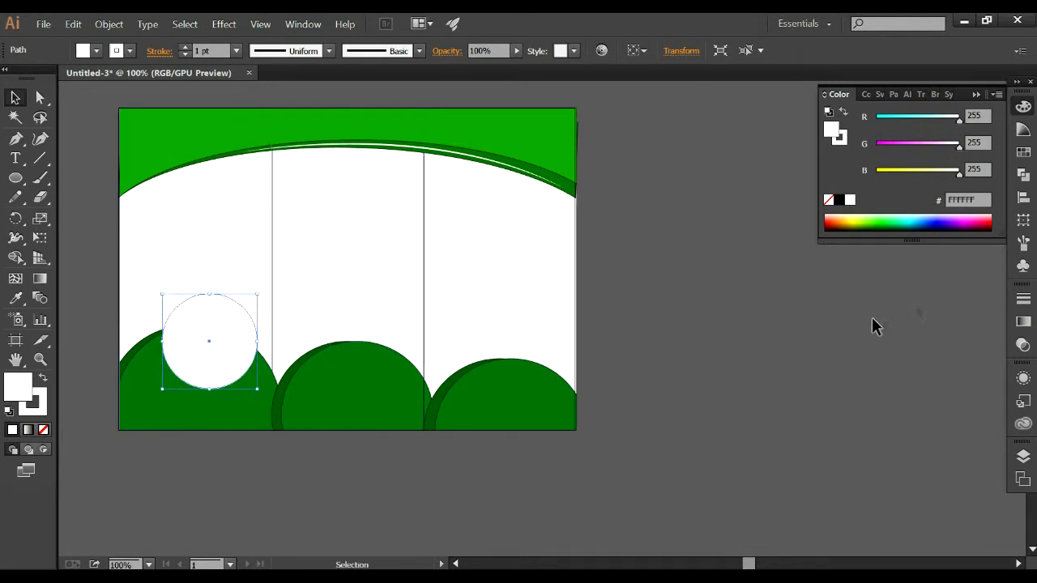
# Fill the circle with a gradient running from white to CMYK Blue.
pyautogui.click(900, 217)
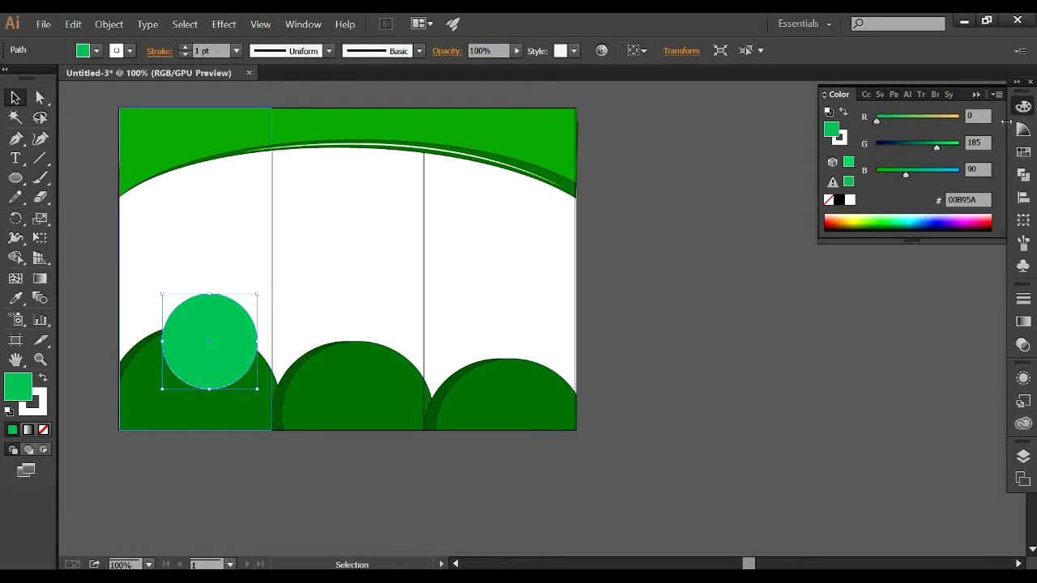
pyautogui.click(1024, 320)
pyautogui.click(839, 310)
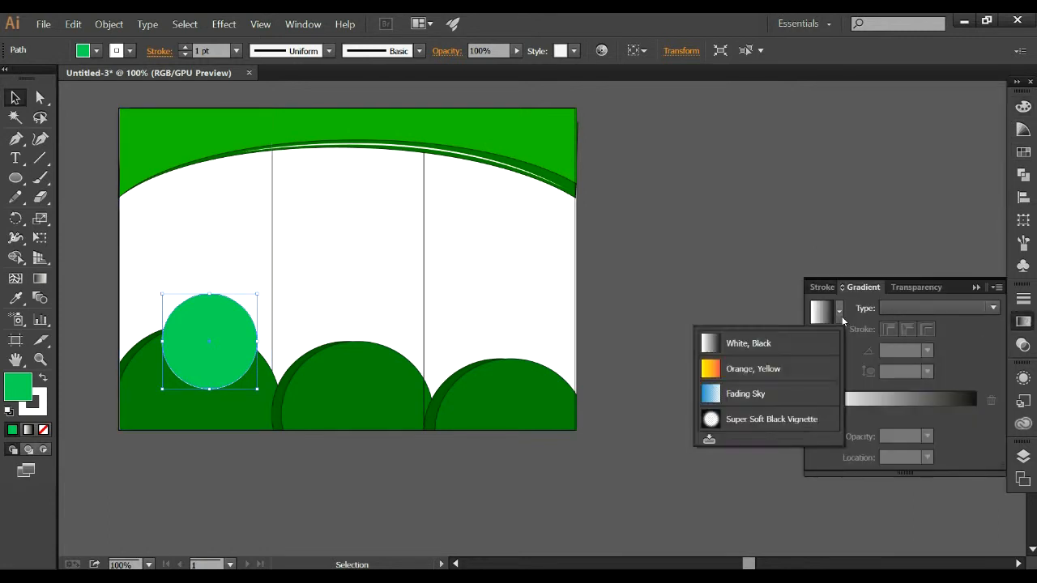
pyautogui.click(819, 314)
pyautogui.doubleClick(976, 412)
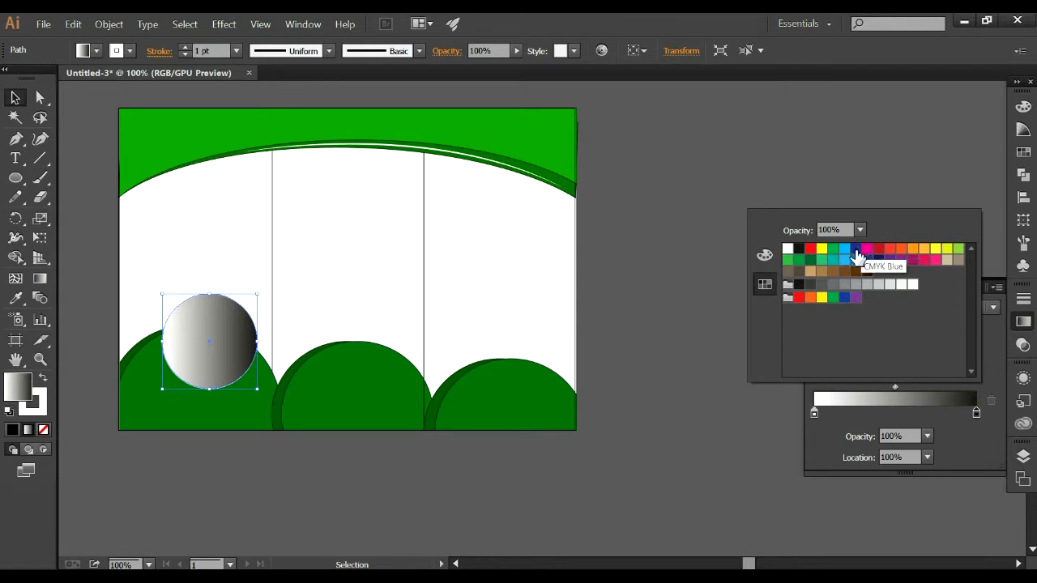
pyautogui.click(857, 249)
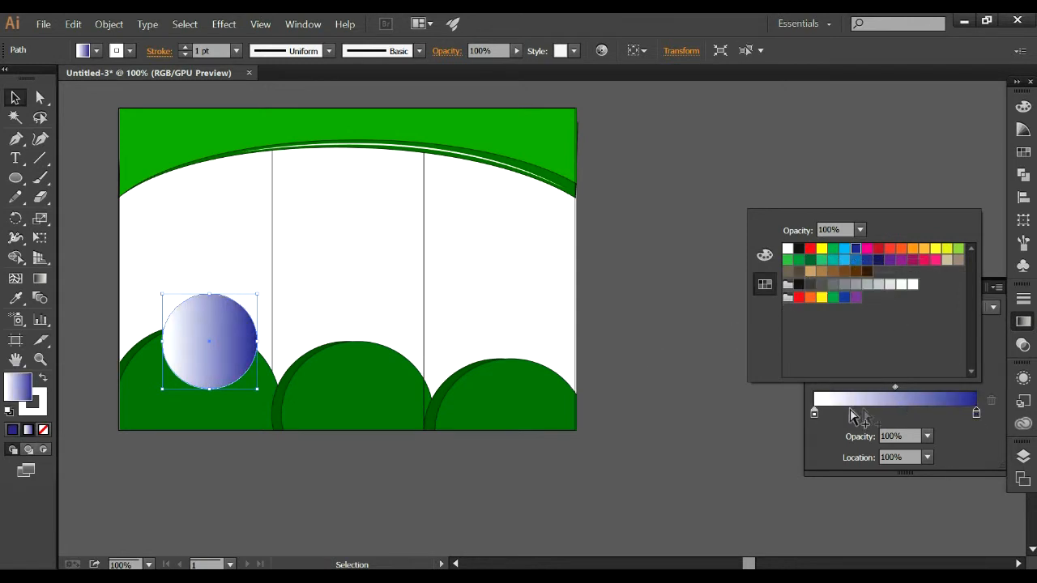
# Make the circle's gradient radial and add a slightly smaller concentric copy of the circle inside it.
pyautogui.click(945, 428)
pyautogui.click(907, 310)
pyautogui.click(908, 342)
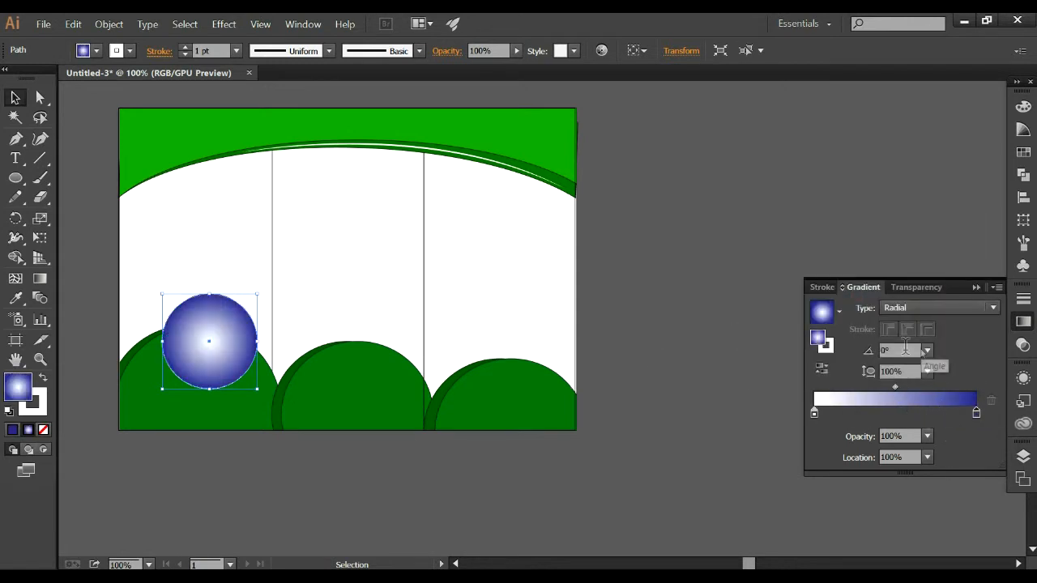
pyautogui.click(976, 288)
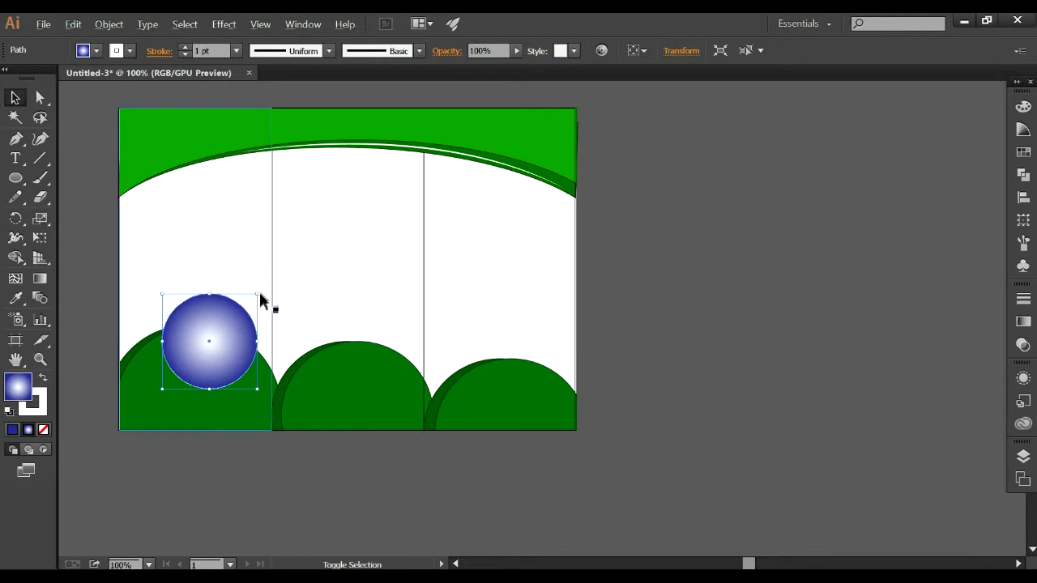
pyautogui.moveTo(258, 295); pyautogui.dragTo(250, 304)
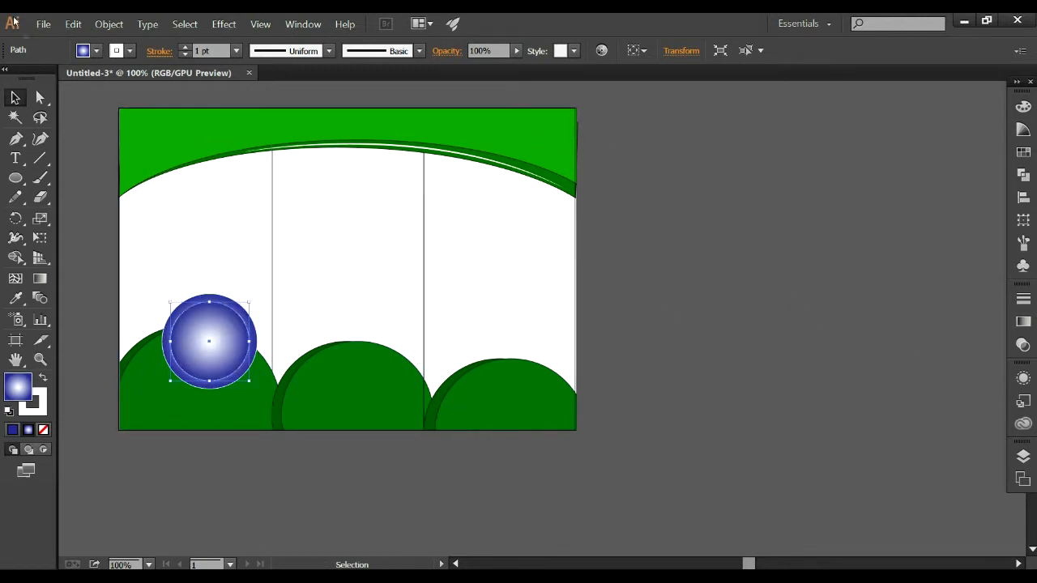
# Place the leafy S logo image "another sunwise tiff" from the Desktop's graphic design folder into the document.
pyautogui.click(43, 23)
pyautogui.click(63, 217)
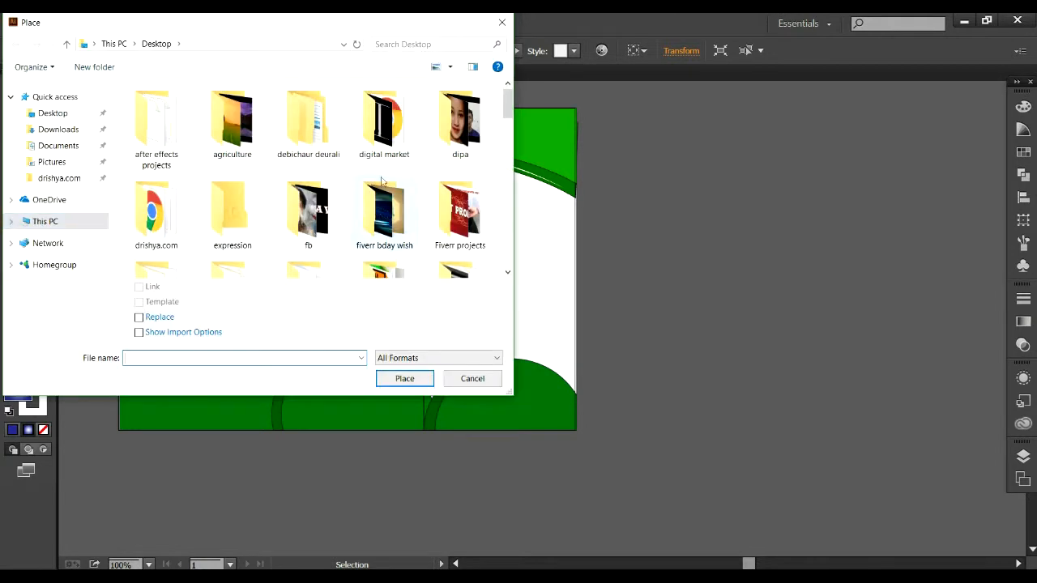
pyautogui.click(65, 114)
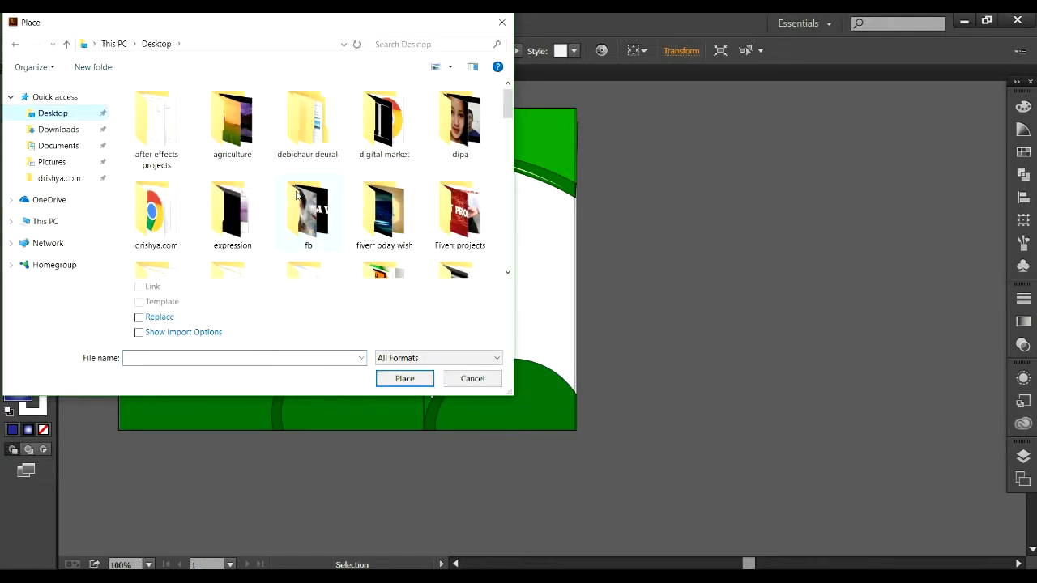
pyautogui.click(291, 121)
pyautogui.scroll(-3, 250, 182)
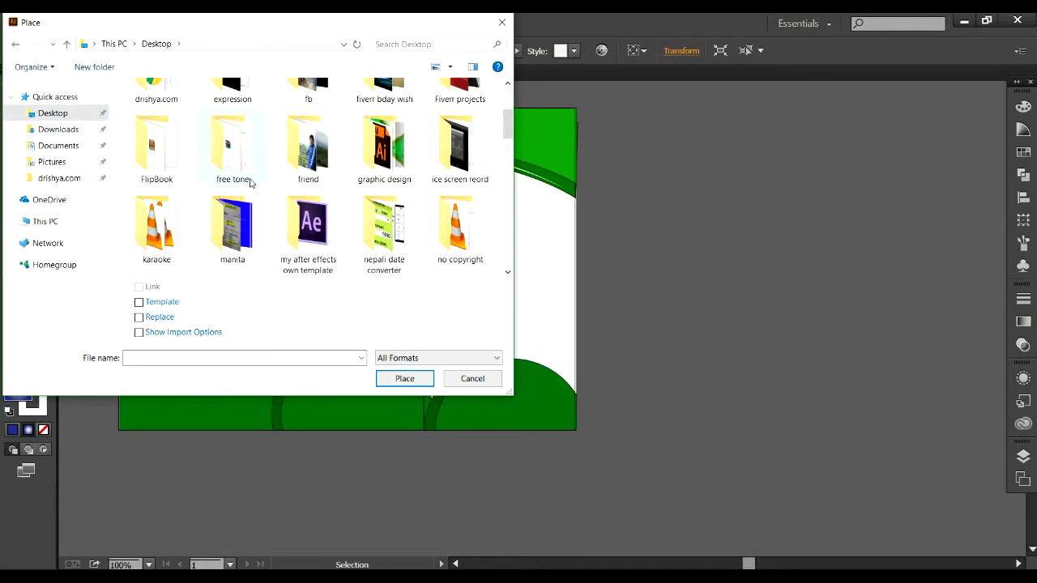
pyautogui.doubleClick(376, 172)
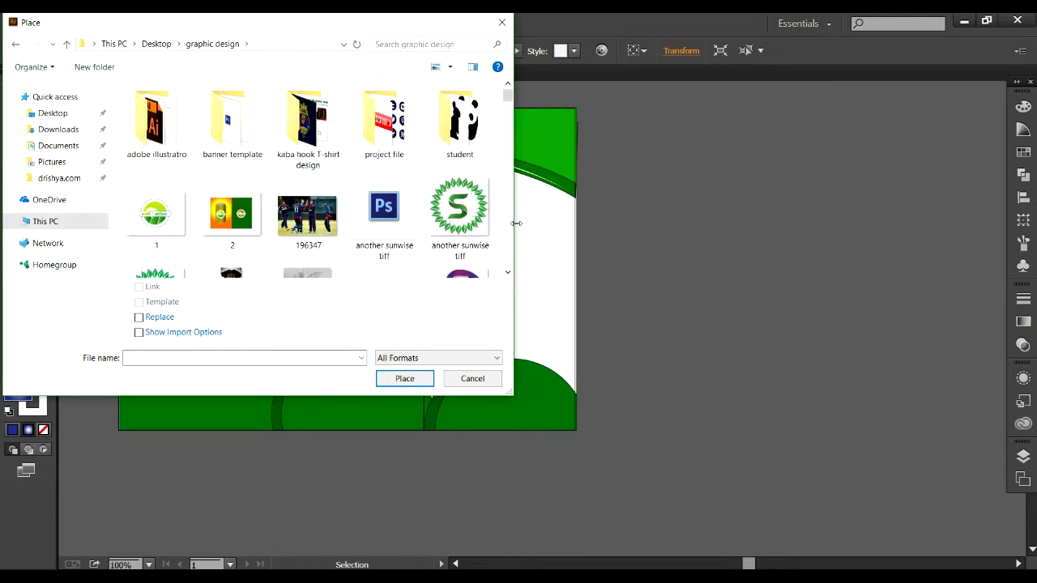
pyautogui.click(459, 215)
pyautogui.click(404, 379)
pyautogui.click(262, 260)
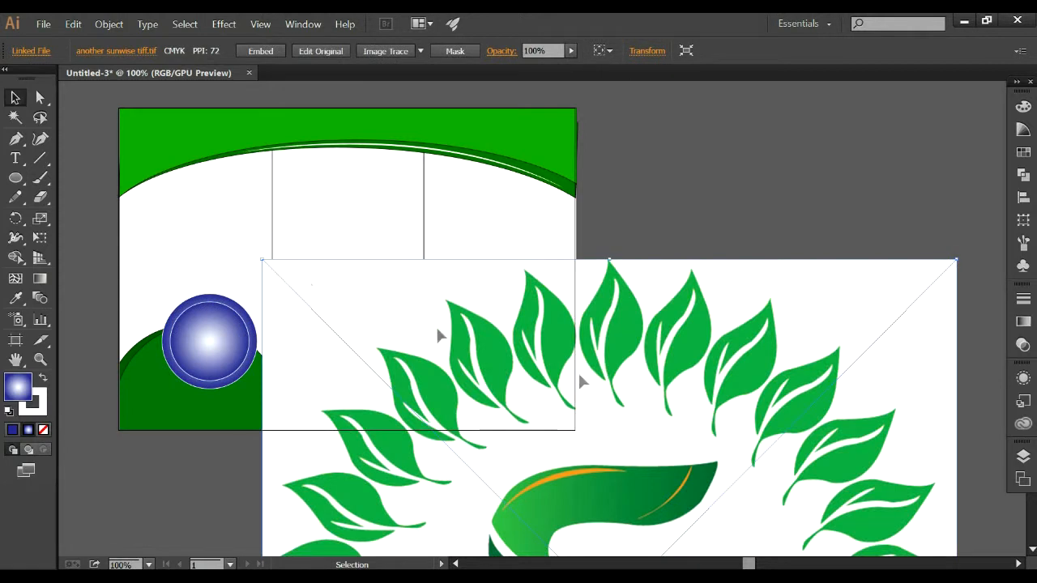
# Scale the placed logo down considerably and position it over the lower corner of the third panel.
pyautogui.scroll(-3, 792, 333)
pyautogui.moveTo(262, 220); pyautogui.dragTo(489, 492)
pyautogui.moveTo(626, 534); pyautogui.dragTo(538, 234)
pyautogui.moveTo(865, 189); pyautogui.dragTo(670, 320)
# Bring the inner circle to the front and use it as a clipping mask for the logo image.
pyautogui.click(213, 294)
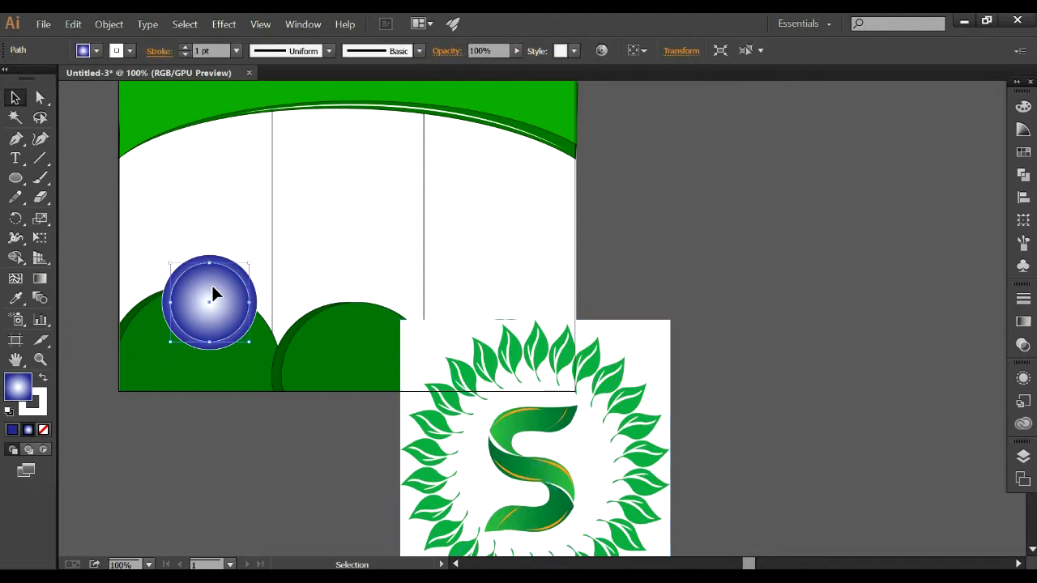
pyautogui.rightClick(213, 294)
pyautogui.moveTo(250, 453)
pyautogui.click(381, 453)
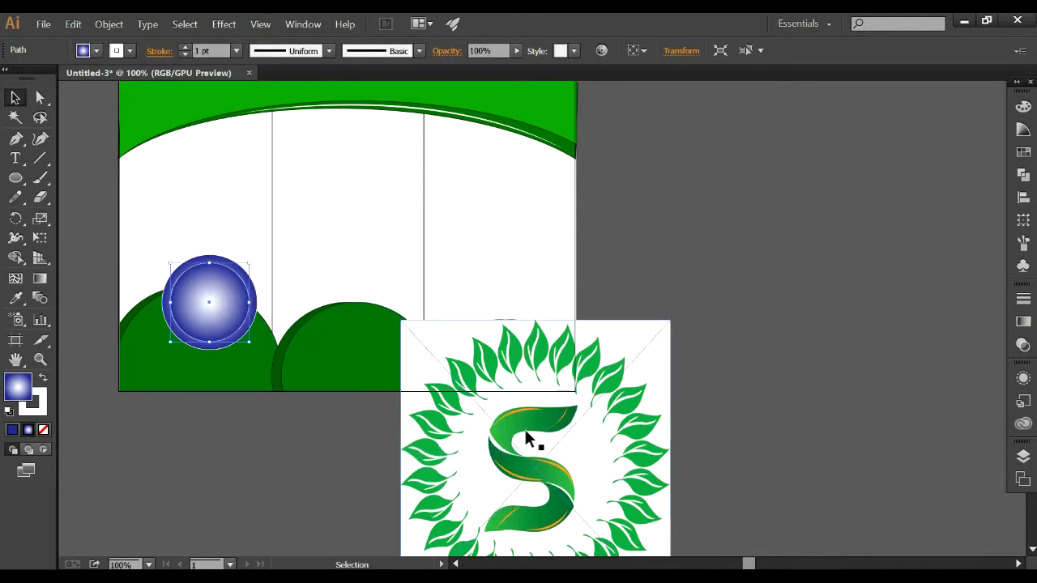
pyautogui.scroll(-1, 523, 429)
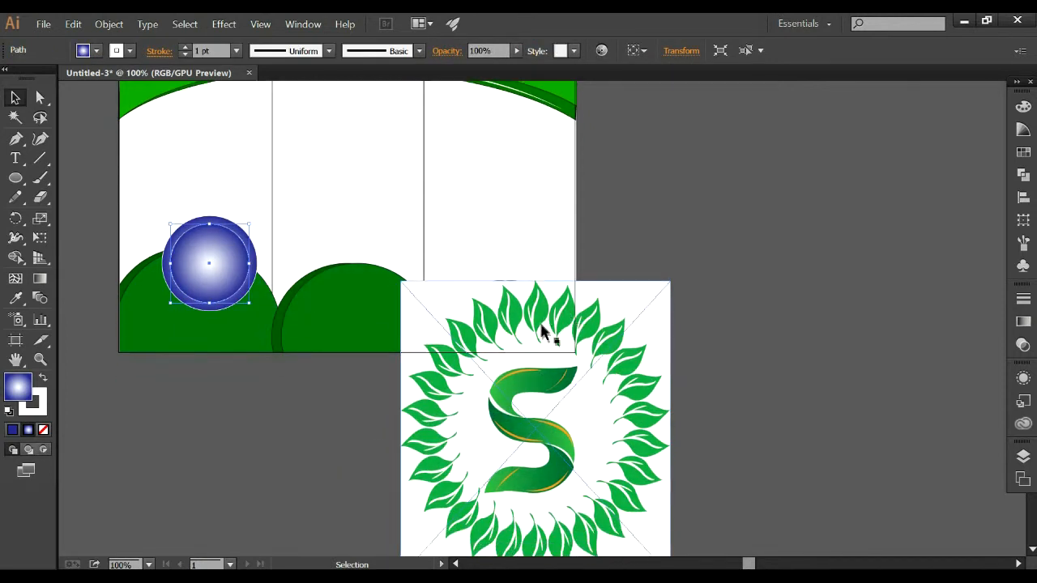
pyautogui.keyDown('shift'); pyautogui.click(615, 325); pyautogui.keyUp('shift')
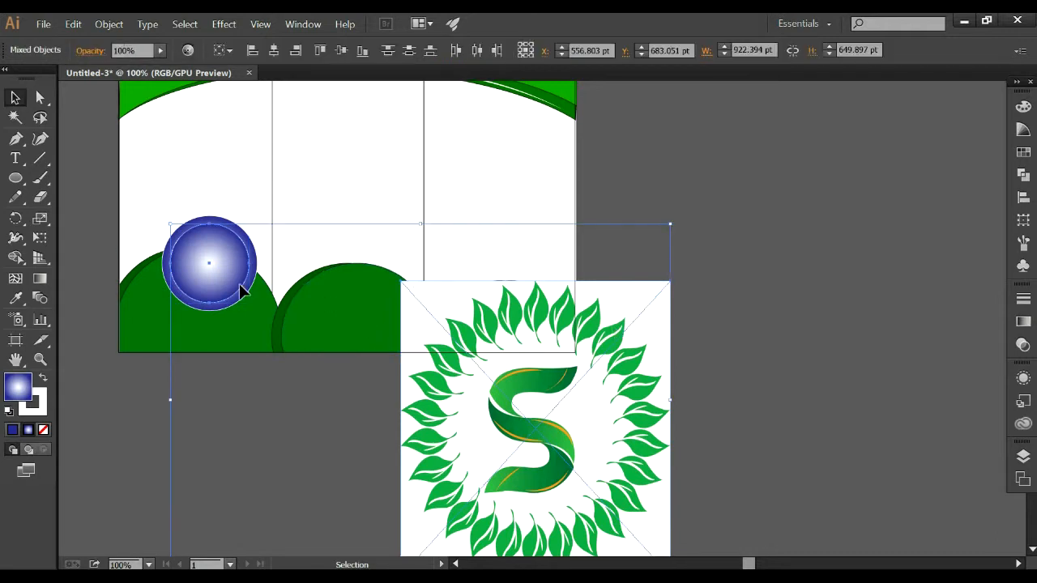
pyautogui.scroll(-1, 512, 411)
pyautogui.rightClick(462, 297)
pyautogui.click(521, 362)
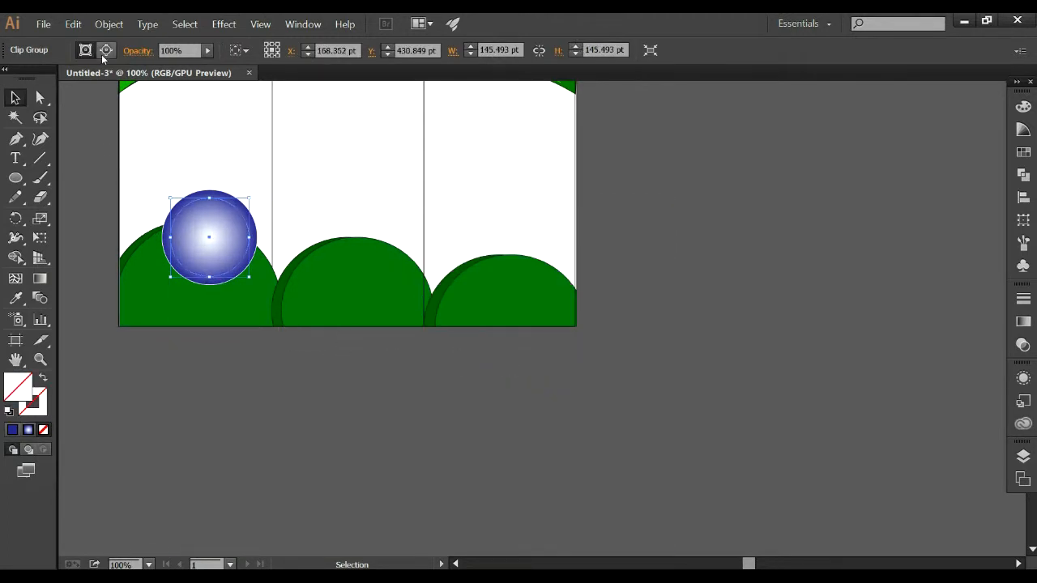
# Edit the clip group's contents, moving and shrinking the logo until it fits inside the inner circle.
pyautogui.click(106, 50)
pyautogui.moveTo(505, 361); pyautogui.dragTo(280, 262)
pyautogui.scroll(1, 394, 171)
pyautogui.moveTo(380, 159); pyautogui.dragTo(277, 328)
pyautogui.moveTo(278, 214); pyautogui.dragTo(258, 234)
pyautogui.moveTo(164, 235); pyautogui.dragTo(170, 239)
pyautogui.moveTo(256, 339); pyautogui.dragTo(247, 322)
pyautogui.moveTo(248, 319); pyautogui.dragTo(246, 318)
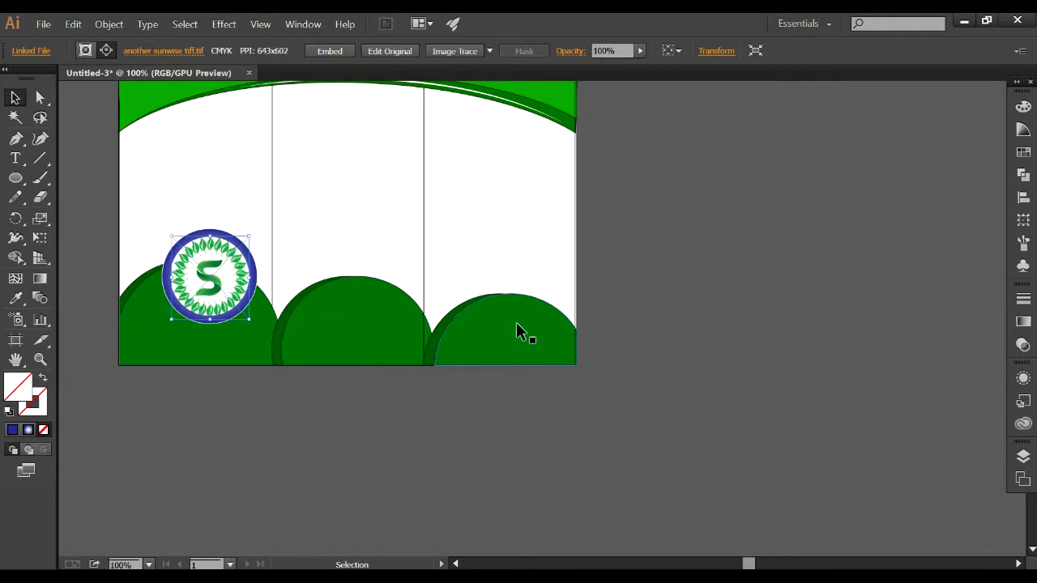
# Extend the white in the outer circle's radial gradient, setting a middle colour stop at 56.32%.
pyautogui.click(636, 234)
pyautogui.scroll(2, 382, 241)
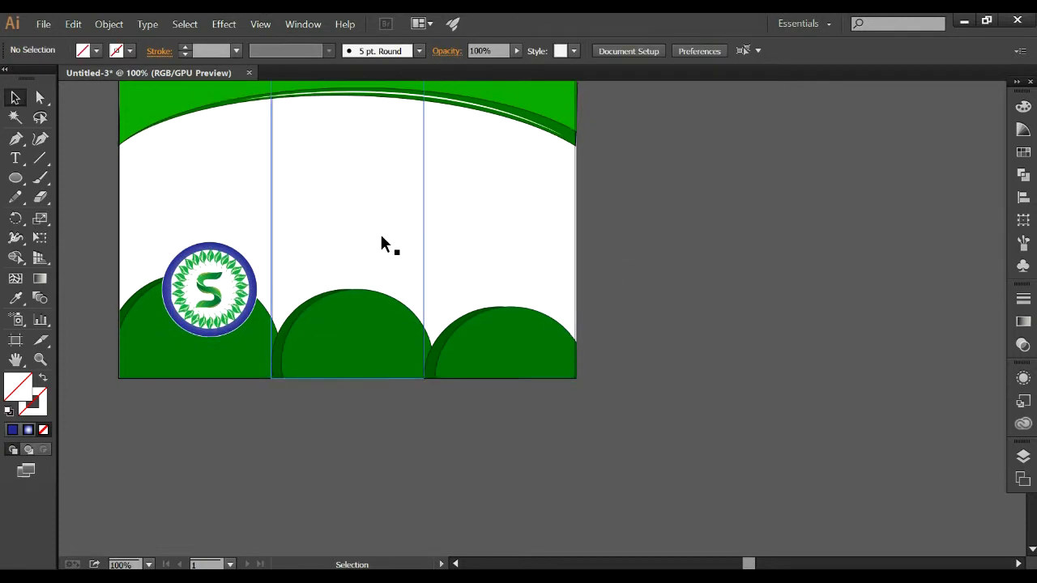
pyautogui.click(229, 298)
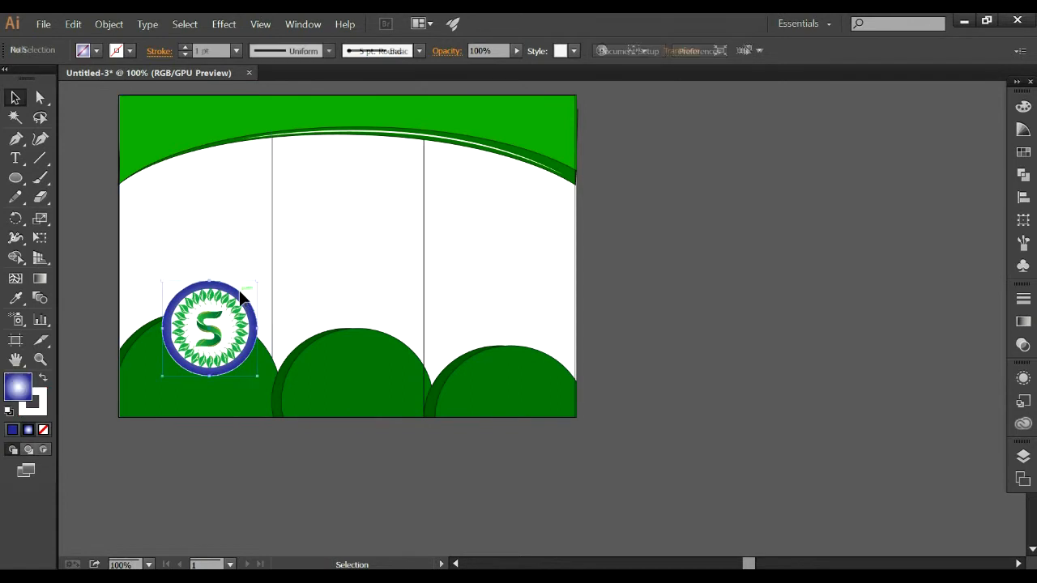
pyautogui.click(1023, 321)
pyautogui.moveTo(813, 412); pyautogui.dragTo(906, 412)
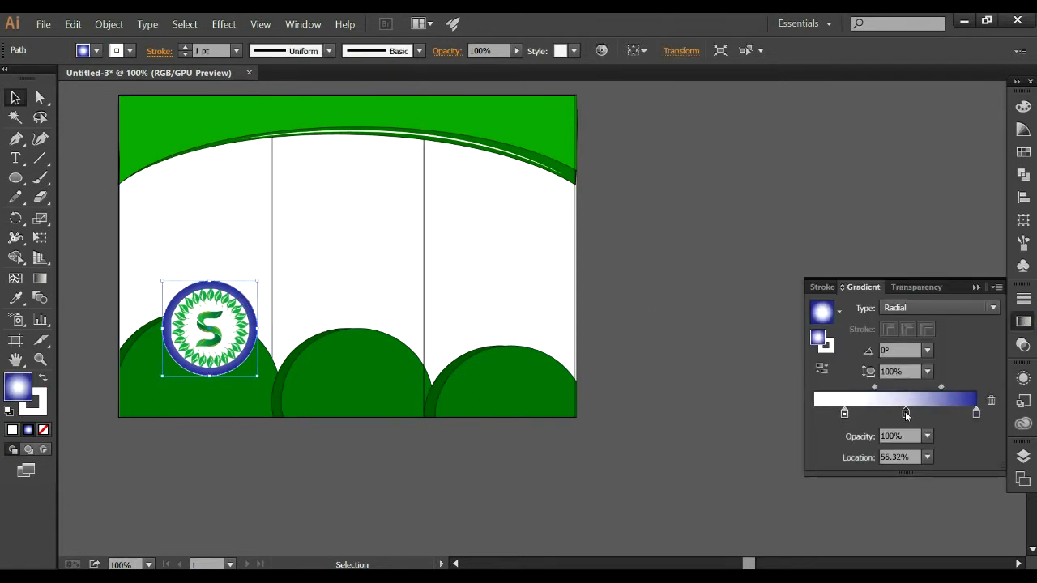
pyautogui.click(643, 325)
pyautogui.click(976, 288)
pyautogui.scroll(5, 669, 212)
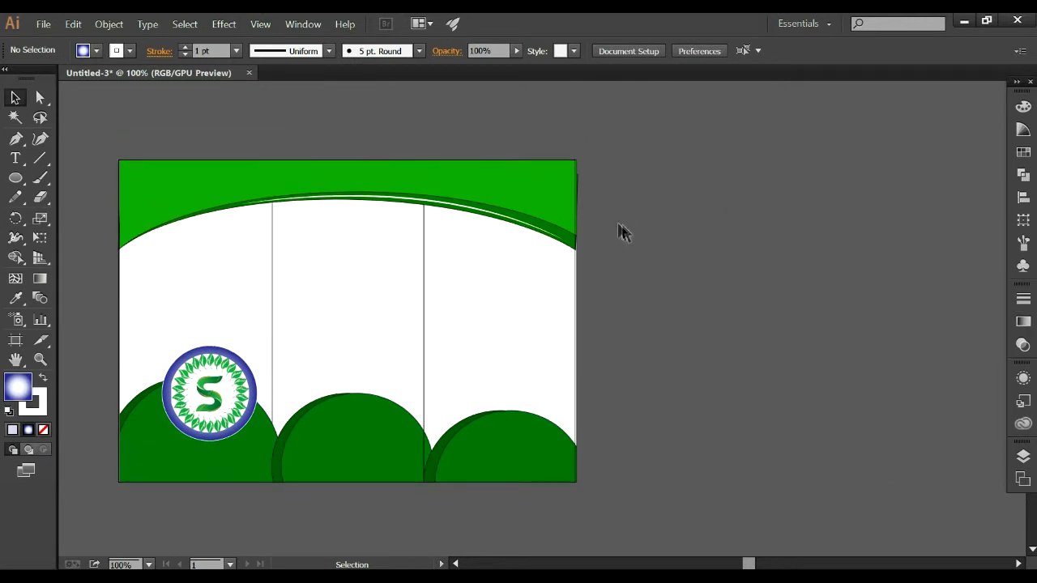
pyautogui.click(434, 178)
pyautogui.click(607, 202)
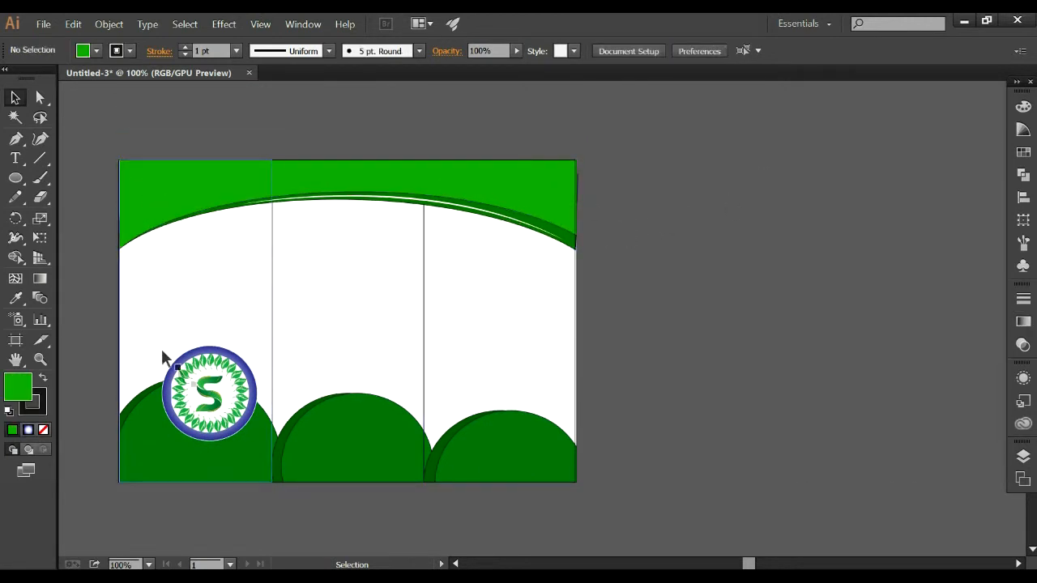
pyautogui.scroll(-1, 178, 363)
pyautogui.click(183, 445)
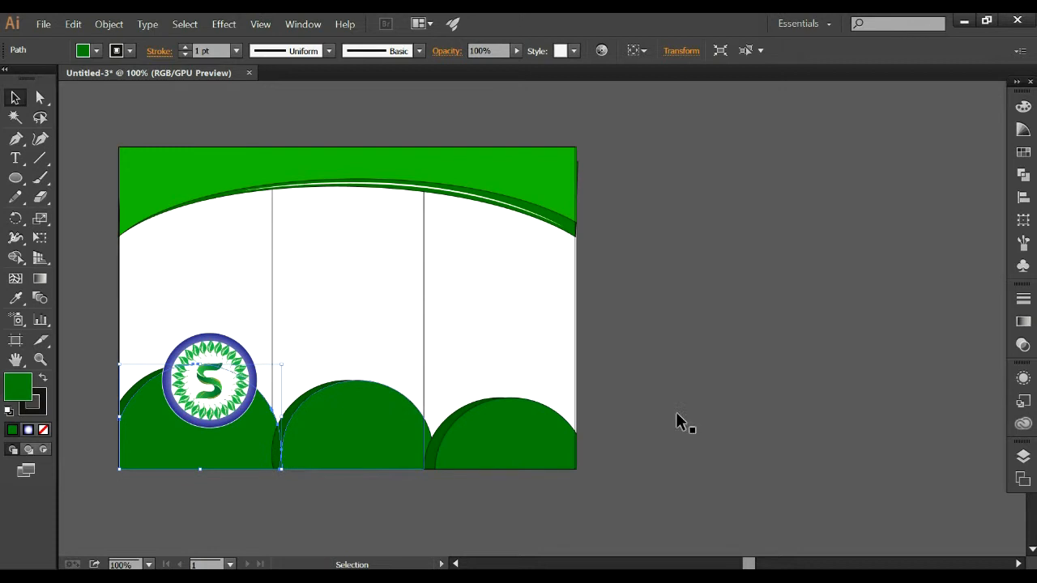
pyautogui.scroll(1, 457, 227)
pyautogui.scroll(-4, 349, 316)
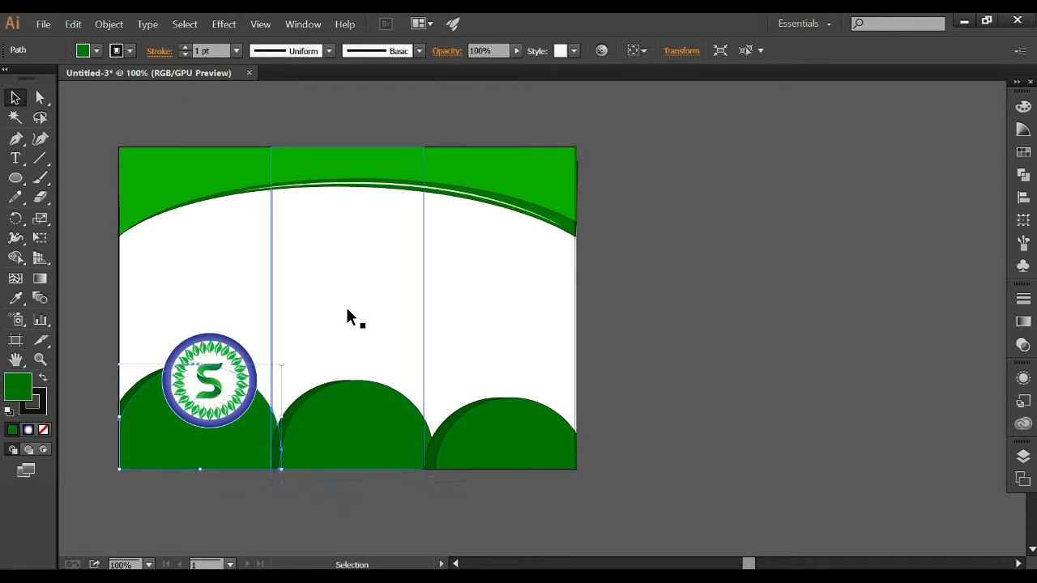
pyautogui.click(672, 313)
pyautogui.scroll(-4, 188, 375)
# Place the navy-white-social-media icon sheet as a linked image on the empty canvas beside the third panel.
pyautogui.click(16, 177)
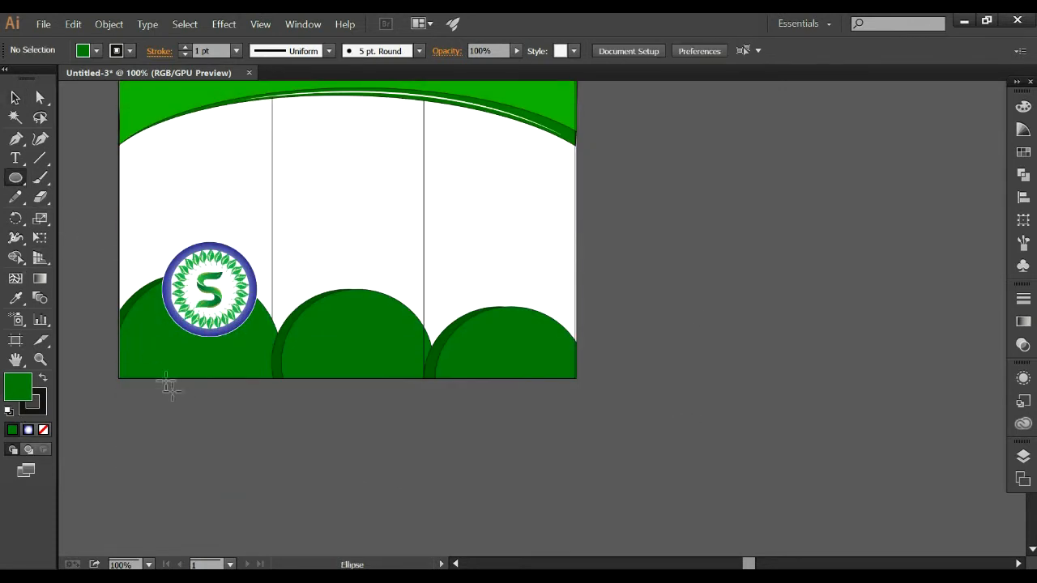
pyautogui.click(44, 24)
pyautogui.click(74, 214)
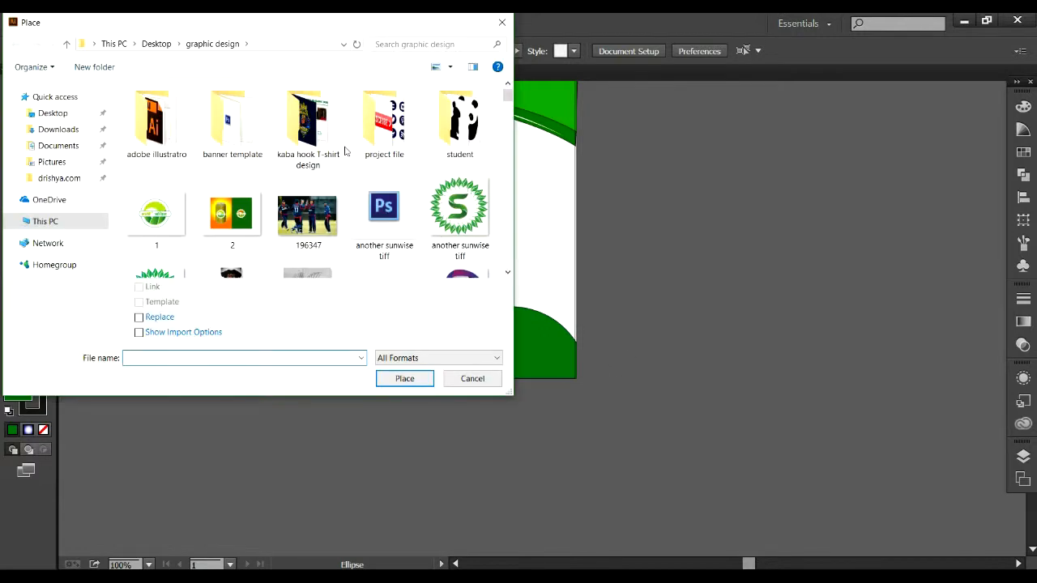
pyautogui.click(383, 207)
pyautogui.click(385, 374)
pyautogui.click(653, 257)
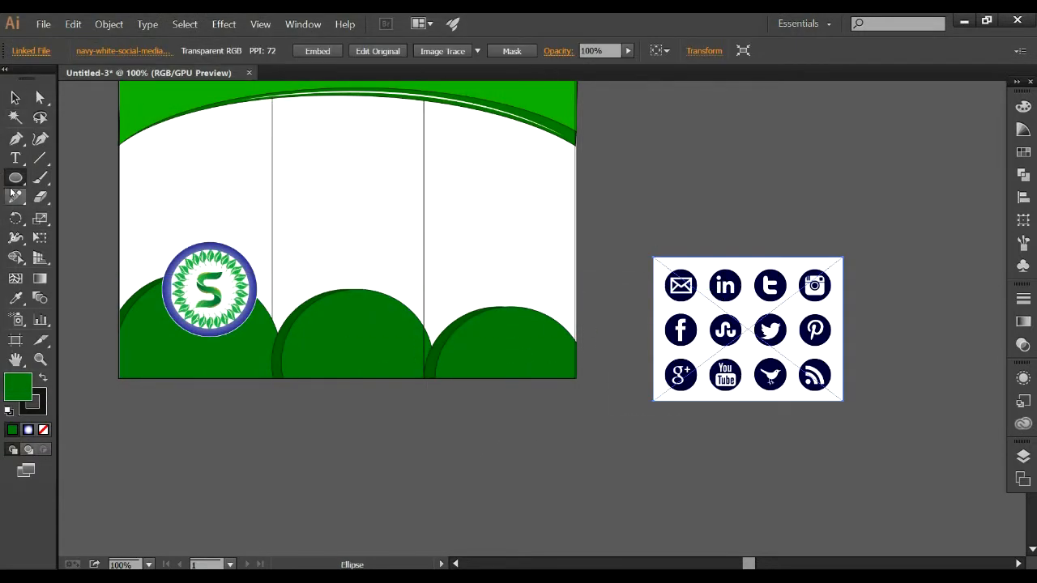
# Draw a small green circle on the empty canvas below the brochure's first and second panels.
pyautogui.moveTo(256, 419)
pyautogui.mouseDown()
pyautogui.moveTo(297, 440)
pyautogui.moveTo(299, 454)
pyautogui.mouseUp()
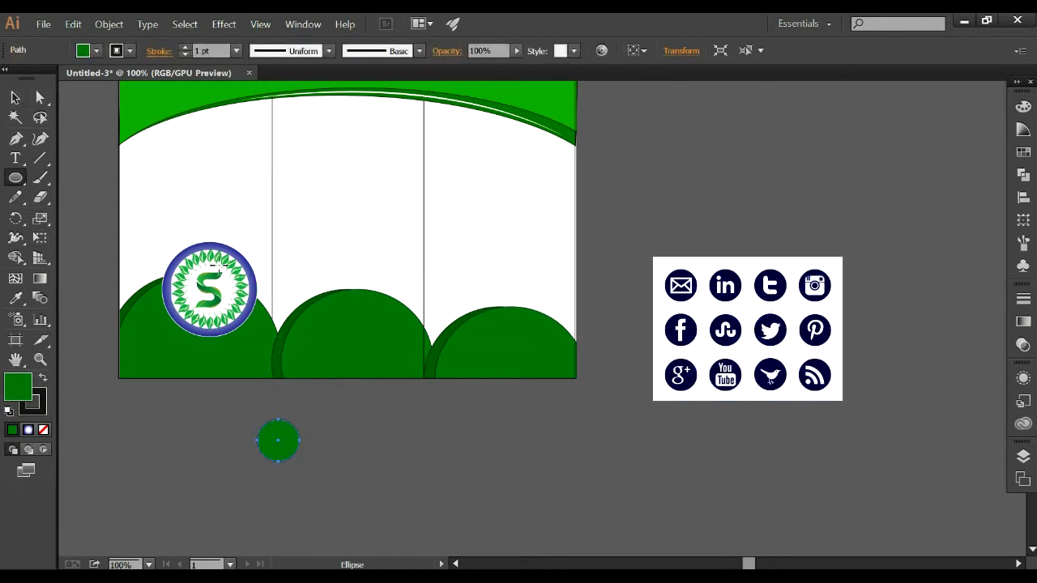
# Make a clipping mask from the small green circle and the social media icon sheet.
pyautogui.press('v')
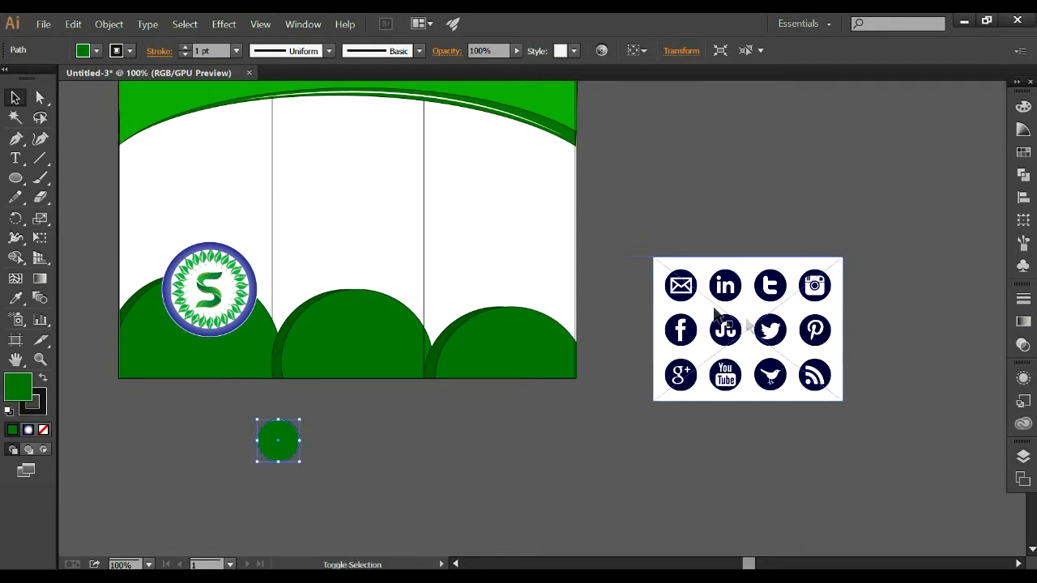
pyautogui.keyDown('shift'); pyautogui.click(749, 324); pyautogui.keyUp('shift')
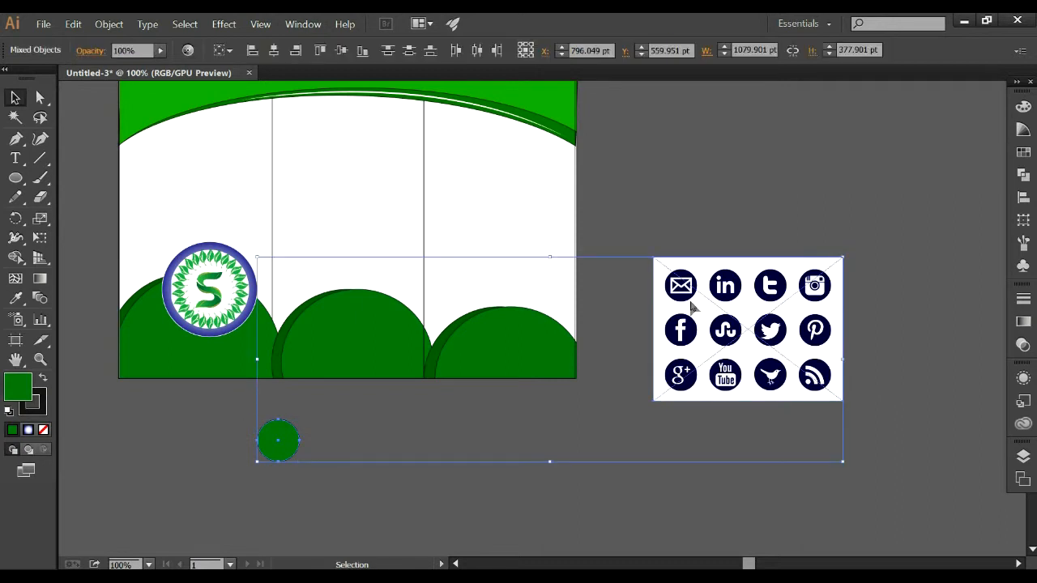
pyautogui.rightClick(692, 307)
pyautogui.click(721, 366)
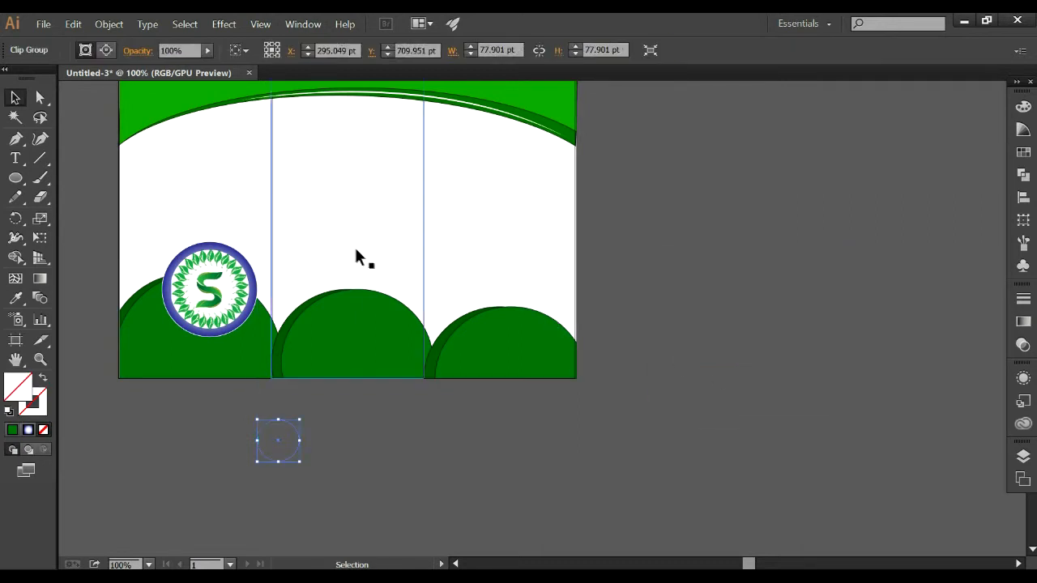
# Edit the clip group's contents, moving the icon sheet until the Facebook icon sits inside the circle below the brochure.
pyautogui.click(106, 50)
pyautogui.moveTo(752, 327); pyautogui.dragTo(261, 432)
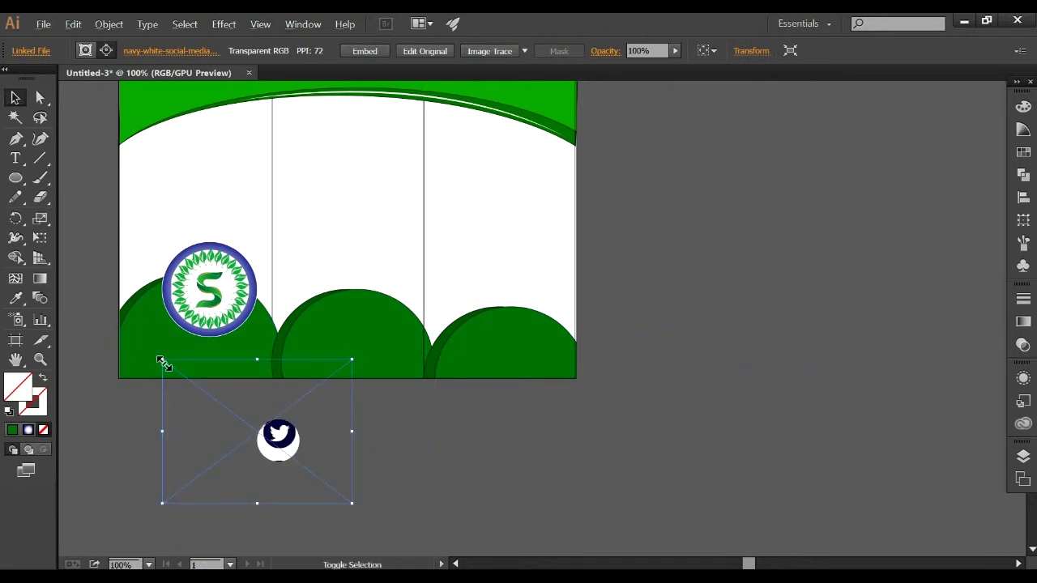
pyautogui.moveTo(265, 407); pyautogui.dragTo(305, 470)
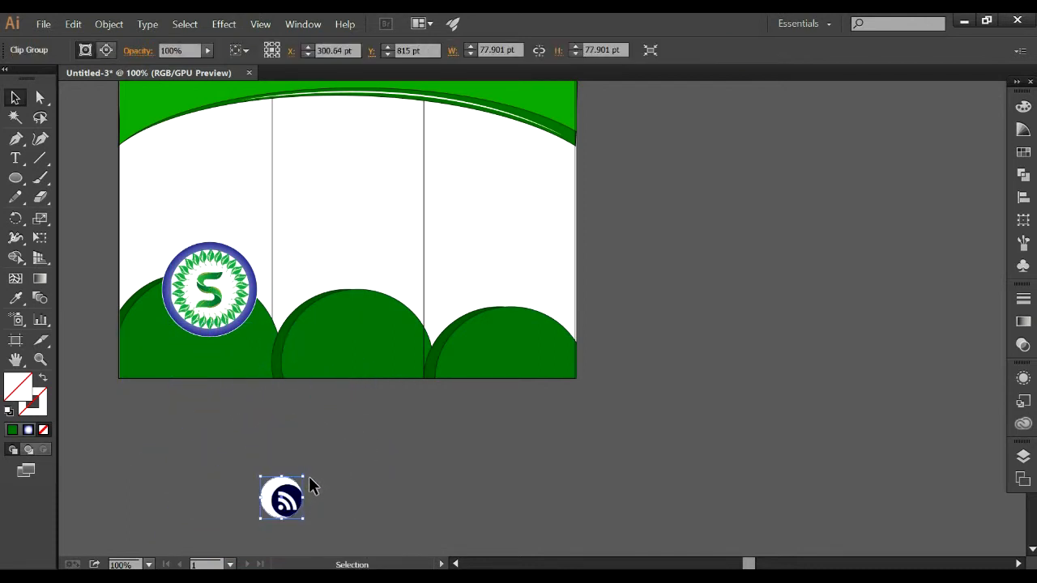
pyautogui.scroll(-1, 311, 484)
pyautogui.click(110, 50)
pyautogui.scroll(-3, 253, 217)
pyautogui.moveTo(383, 423); pyautogui.dragTo(347, 423)
pyautogui.moveTo(345, 427); pyautogui.dragTo(358, 424)
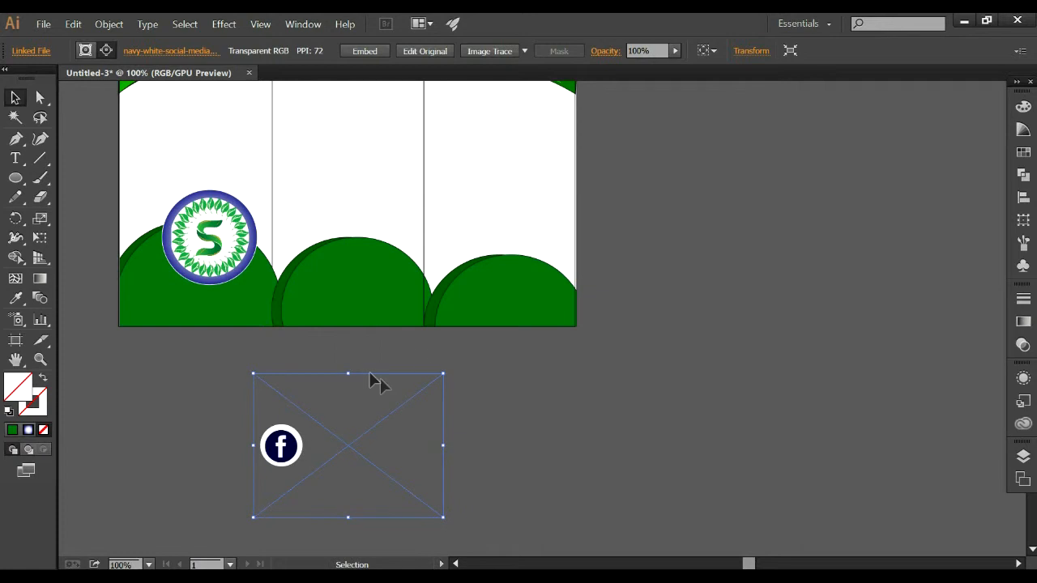
# Enlarge and reposition the clipped icon sheet until the Facebook icon fills the circular mask.
pyautogui.moveTo(445, 375); pyautogui.dragTo(459, 364)
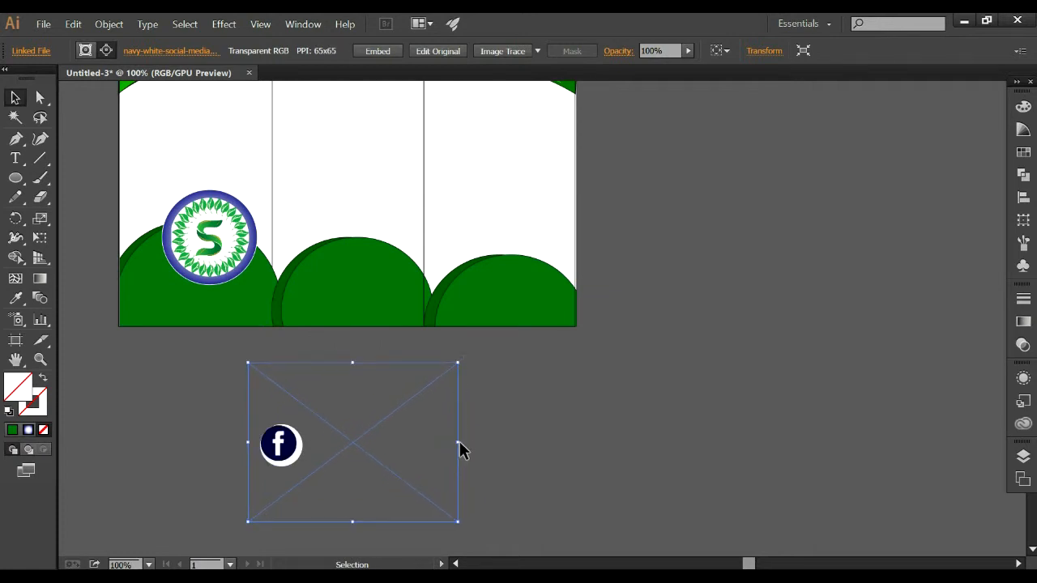
pyautogui.moveTo(459, 523); pyautogui.dragTo(477, 532)
pyautogui.moveTo(478, 364); pyautogui.dragTo(488, 346)
pyautogui.moveTo(371, 427); pyautogui.dragTo(370, 432)
pyautogui.moveTo(486, 448); pyautogui.dragTo(490, 448)
pyautogui.moveTo(370, 358); pyautogui.dragTo(368, 351)
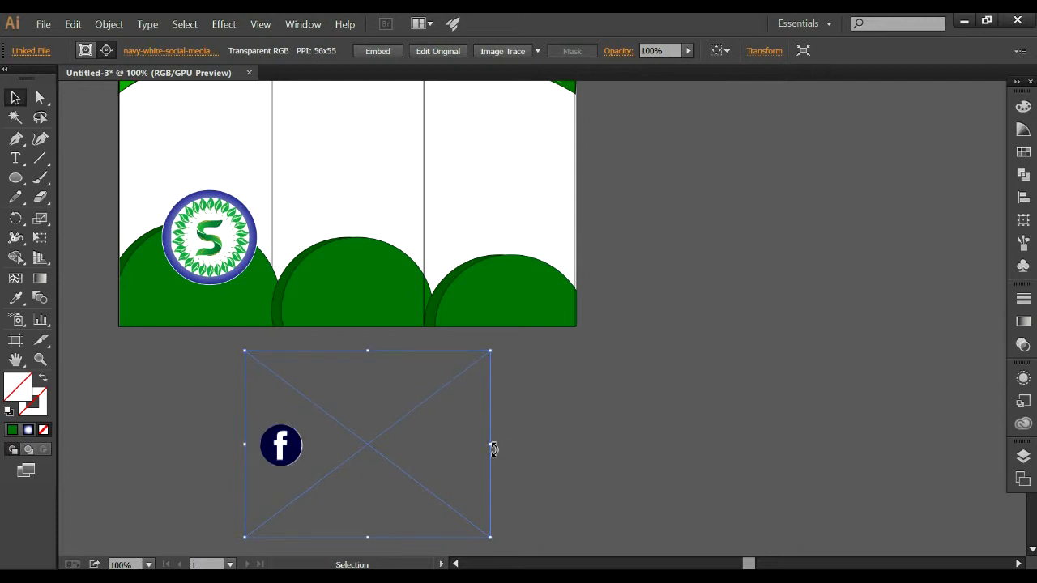
pyautogui.moveTo(492, 452); pyautogui.dragTo(498, 447)
pyautogui.click(538, 445)
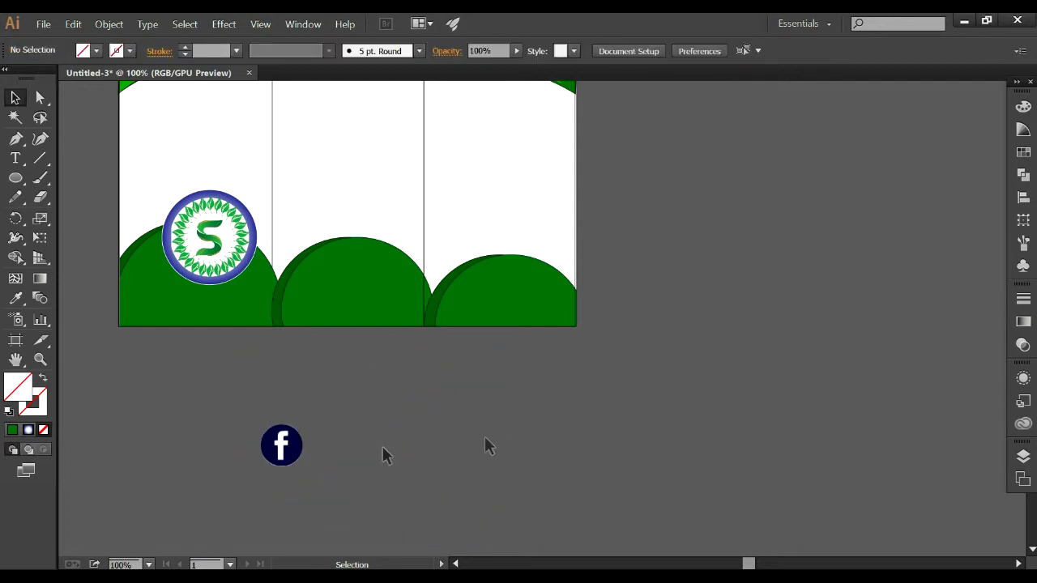
# Move the Facebook icon onto the first panel's green mound, below the badge, and shrink it to about 41 pt.
pyautogui.moveTo(283, 439); pyautogui.dragTo(164, 298)
pyautogui.click(251, 343)
pyautogui.click(270, 386)
pyautogui.click(141, 316)
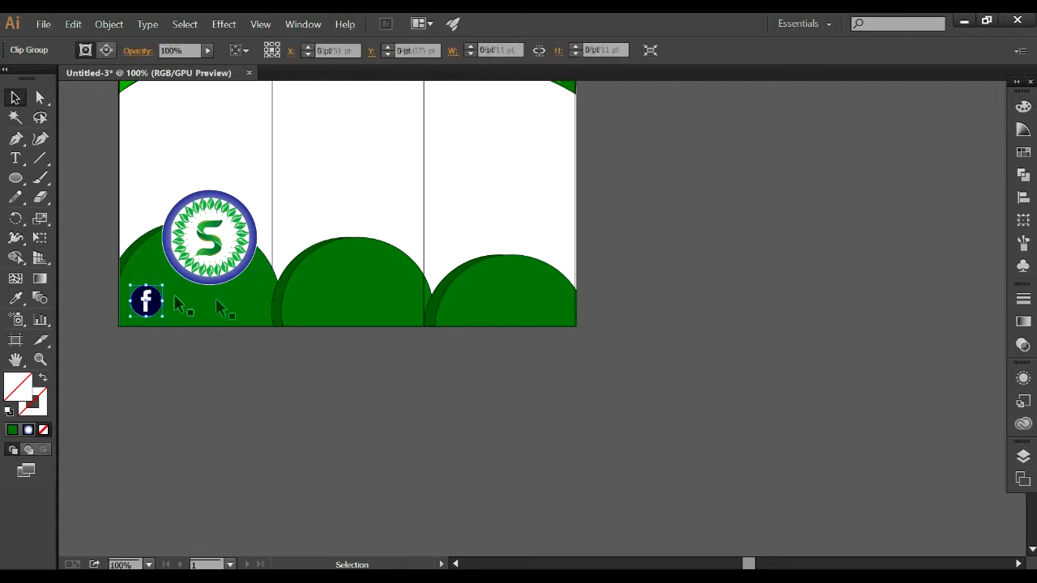
pyautogui.moveTo(167, 285); pyautogui.dragTo(158, 291)
pyautogui.click(226, 383)
# Add the text "facebook.com/suryapvt" in the white area of the first panel above the badge.
pyautogui.scroll(2, 226, 331)
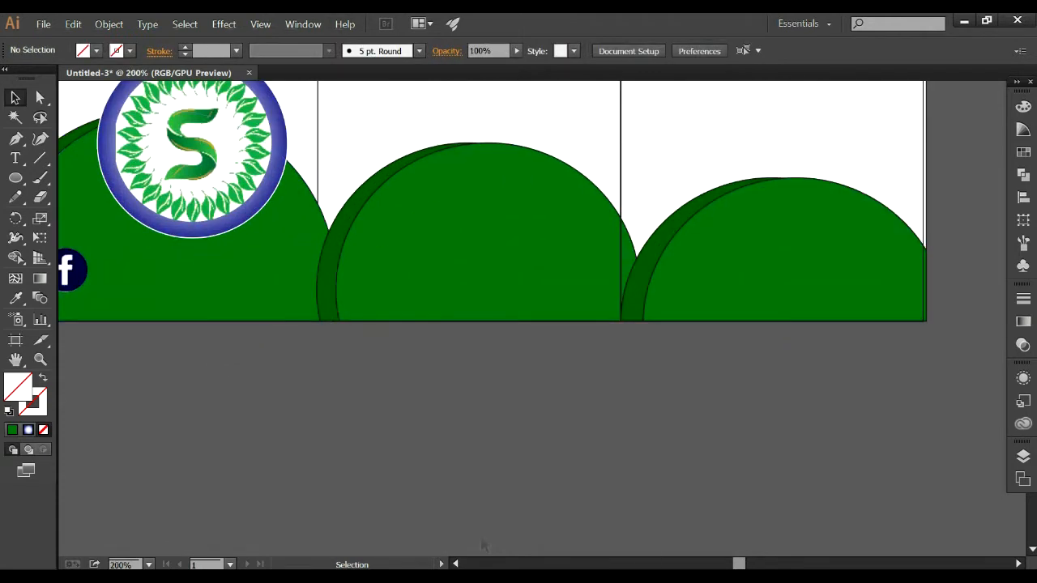
pyautogui.moveTo(361, 256); pyautogui.dragTo(536, 369)
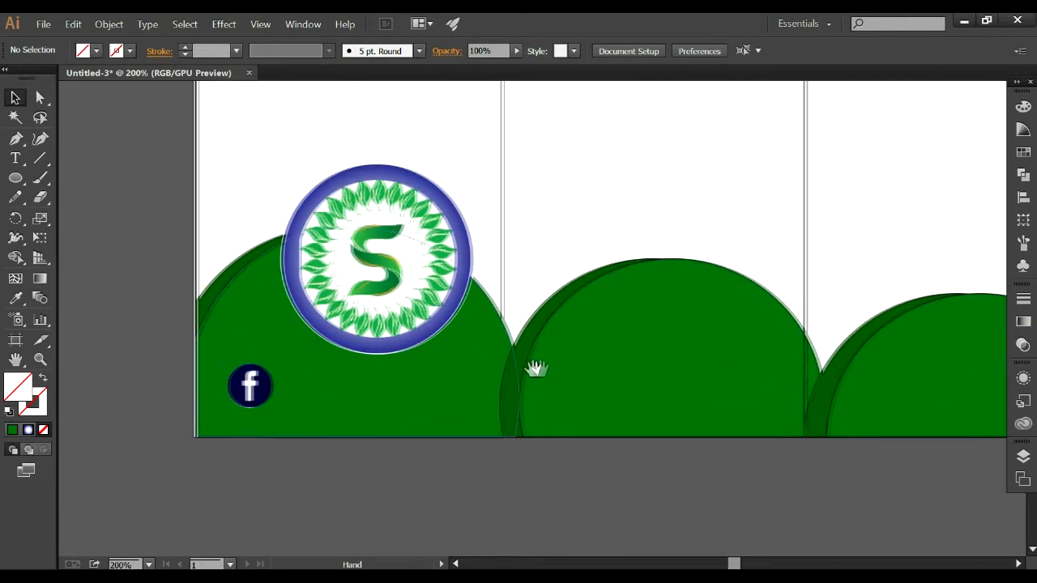
pyautogui.scroll(6, 433, 298)
pyautogui.click(15, 158)
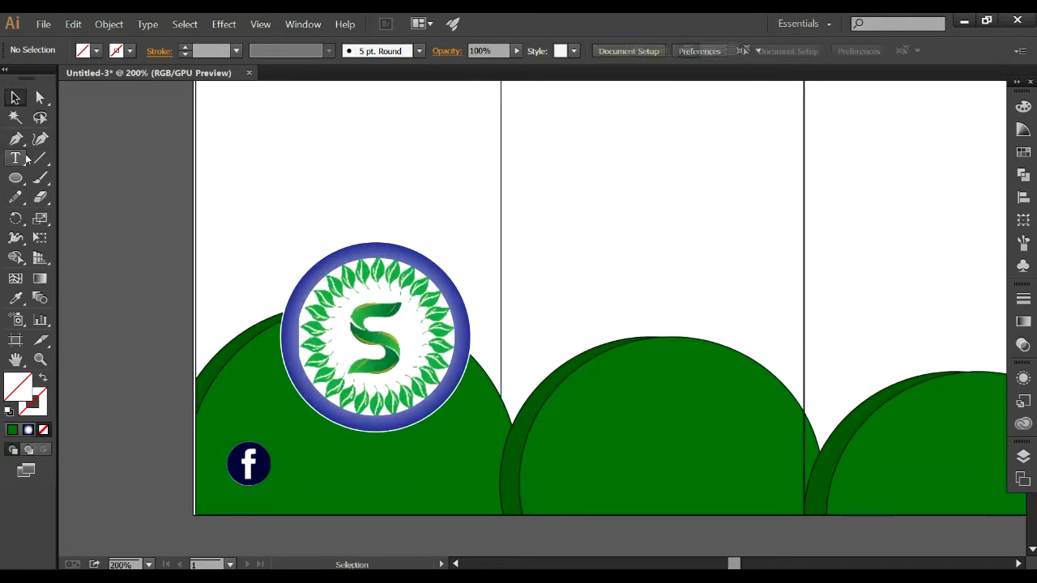
pyautogui.click(259, 159)
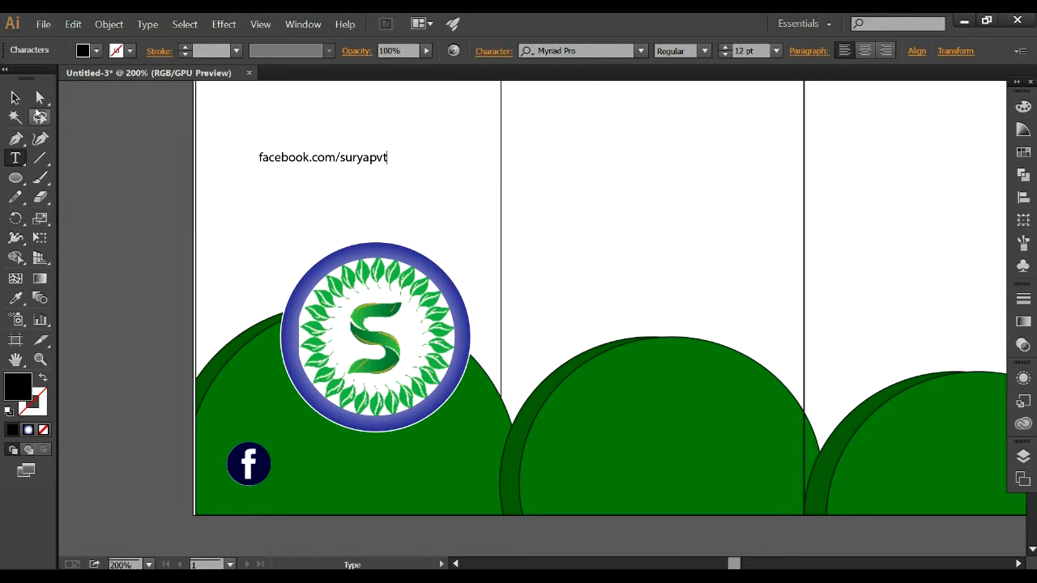
# Set the Facebook address in Papyrus, move it beside the Facebook icon and enlarge it to 19.61 pt.
pyautogui.click(14, 98)
pyautogui.click(640, 53)
pyautogui.write('pap')
pyautogui.press('Return')
pyautogui.moveTo(385, 161); pyautogui.dragTo(401, 459)
pyautogui.click(576, 458)
pyautogui.click(416, 468)
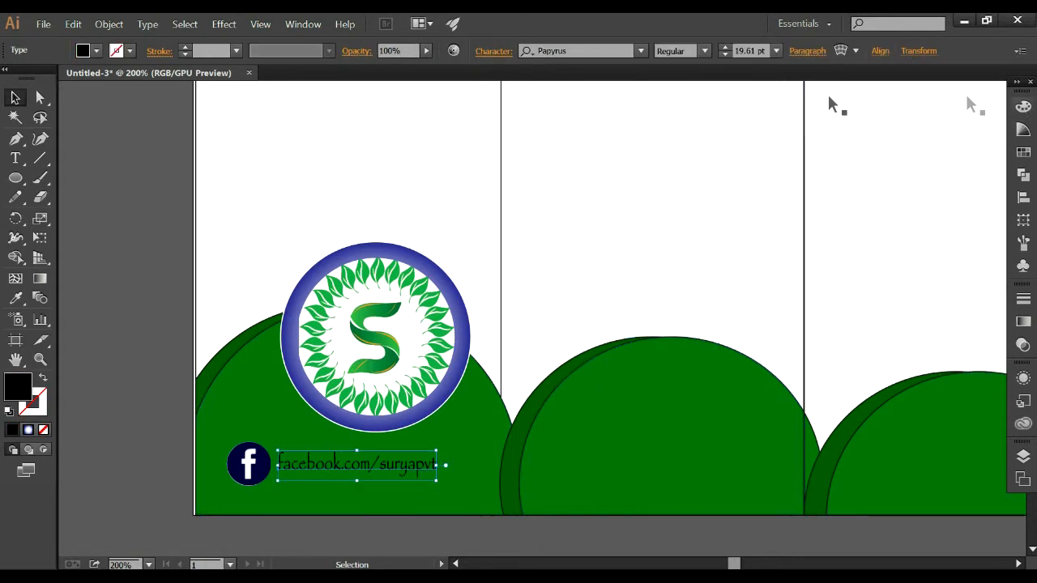
# Change the Facebook address text's fill colour to white.
pyautogui.click(96, 51)
pyautogui.click(31, 78)
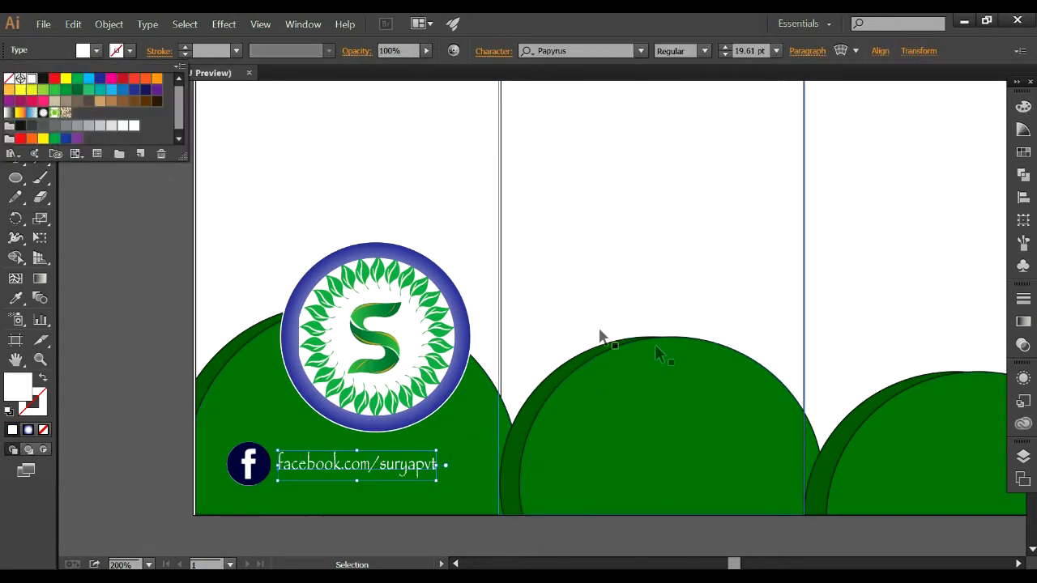
pyautogui.click(150, 417)
# Duplicate the Facebook icon and its address text onto the second panel's green mound.
pyautogui.scroll(-3, 398, 356)
pyautogui.moveTo(397, 358); pyautogui.dragTo(582, 388)
pyautogui.click(370, 382)
pyautogui.moveTo(370, 382); pyautogui.dragTo(711, 391)
# Edit the second mound's clip group, shifting the icon sheet until the Twitter bird icon is centred in the circle.
pyautogui.click(571, 373)
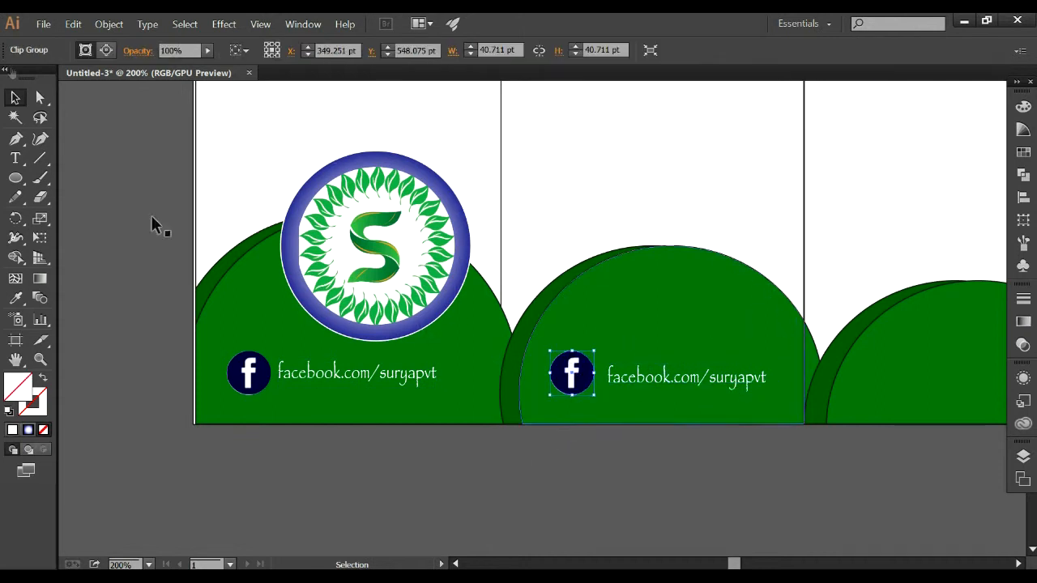
pyautogui.click(106, 50)
pyautogui.moveTo(700, 344); pyautogui.dragTo(609, 361)
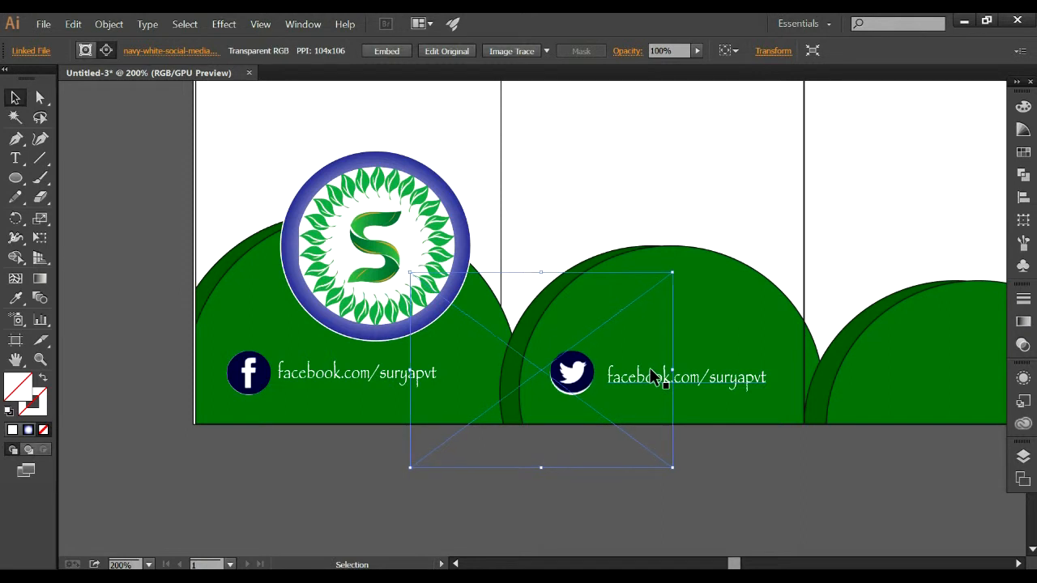
pyautogui.press('Up')
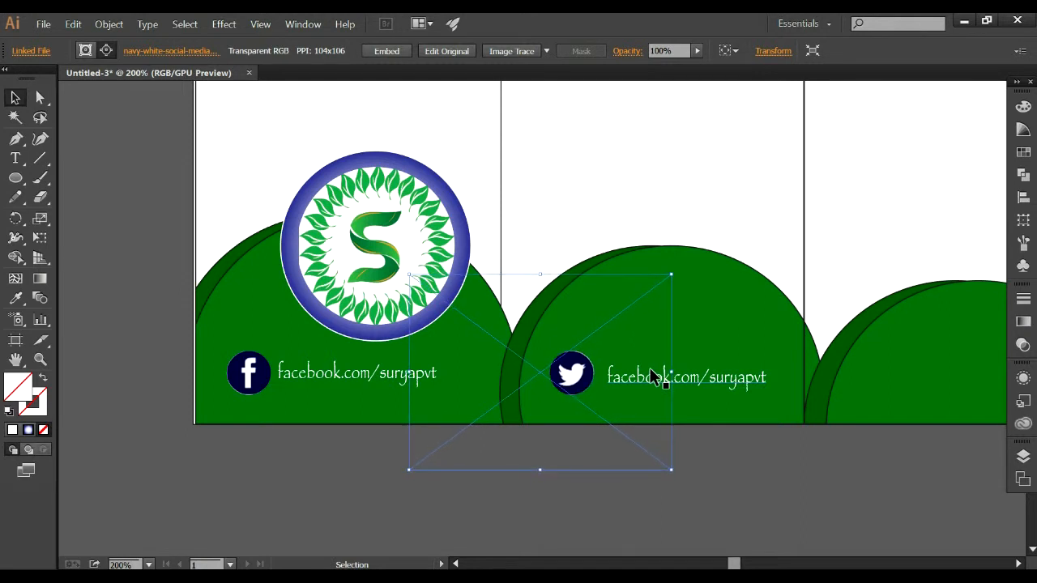
pyautogui.click(723, 475)
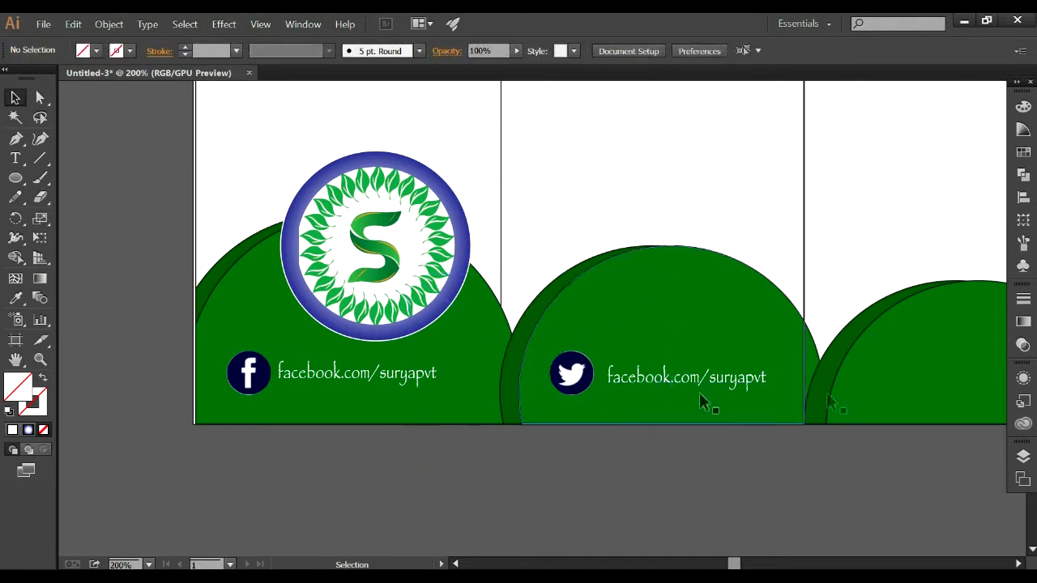
# Replace "facebook.com" with "twitter" in the second mound's address text.
pyautogui.click(679, 379)
pyautogui.doubleClick(706, 377)
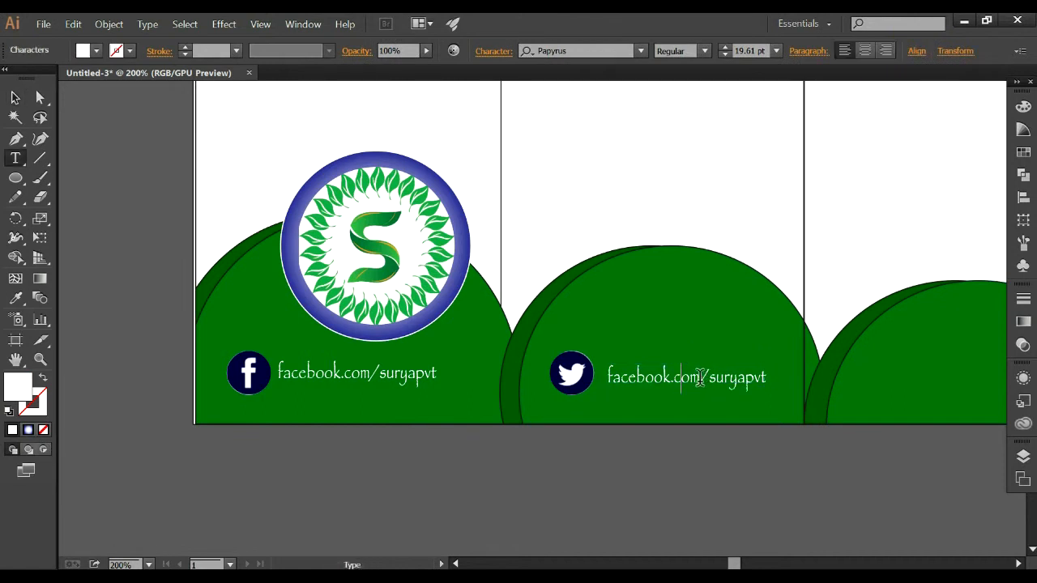
pyautogui.moveTo(699, 379); pyautogui.dragTo(609, 378)
pyautogui.press('BackSpace')
pyautogui.write('twitter')
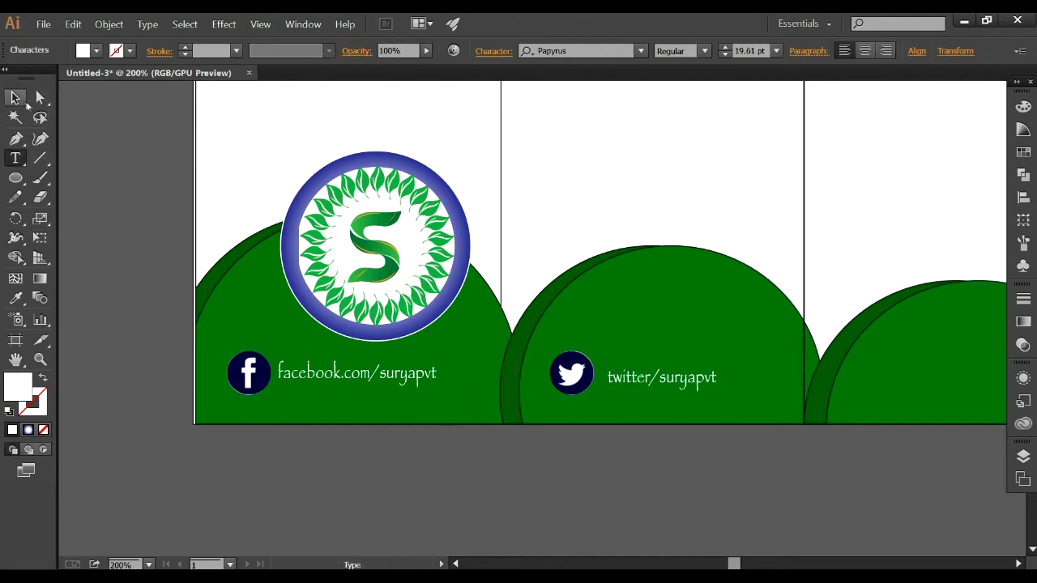
pyautogui.click(14, 97)
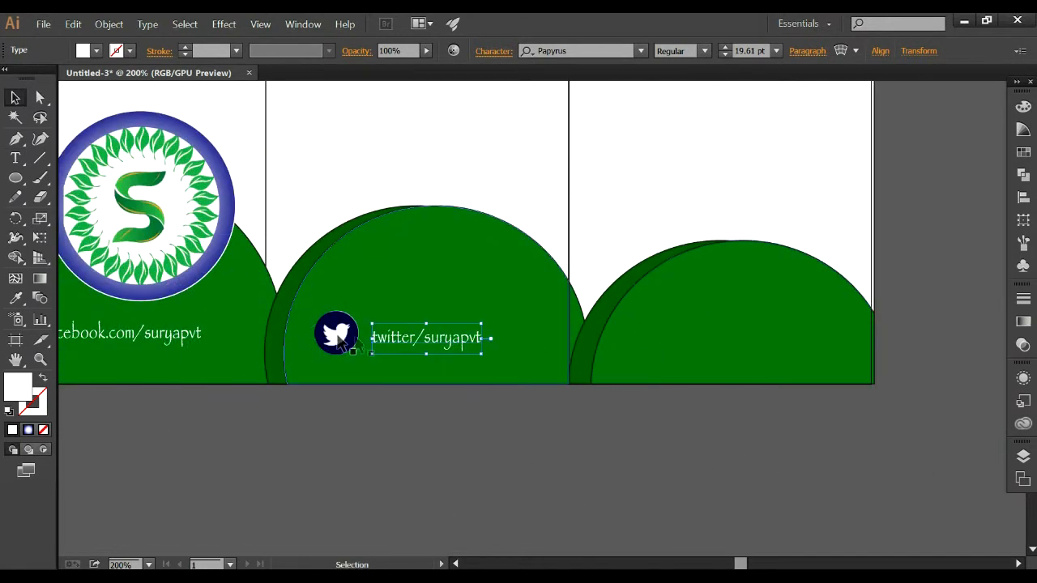
# Duplicate the Twitter icon and its address text onto the third panel's green mound.
pyautogui.click(340, 333)
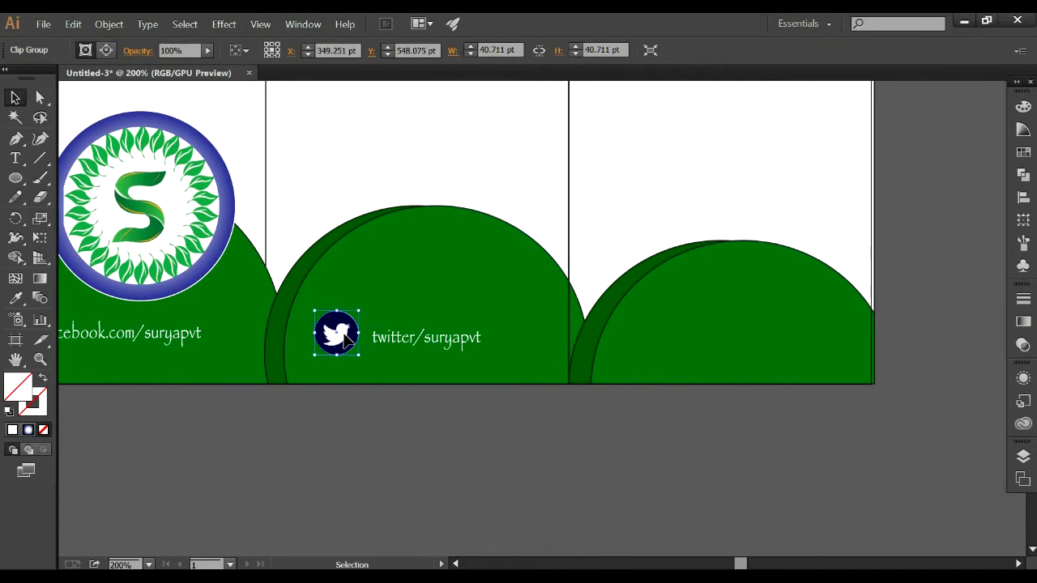
pyautogui.moveTo(349, 340); pyautogui.dragTo(669, 350)
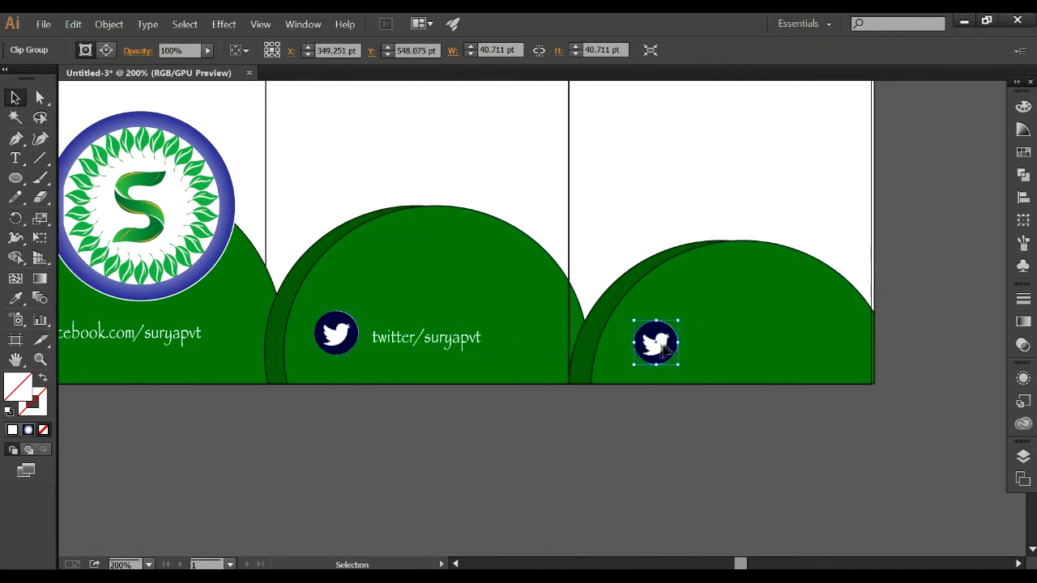
pyautogui.moveTo(450, 344); pyautogui.dragTo(741, 344)
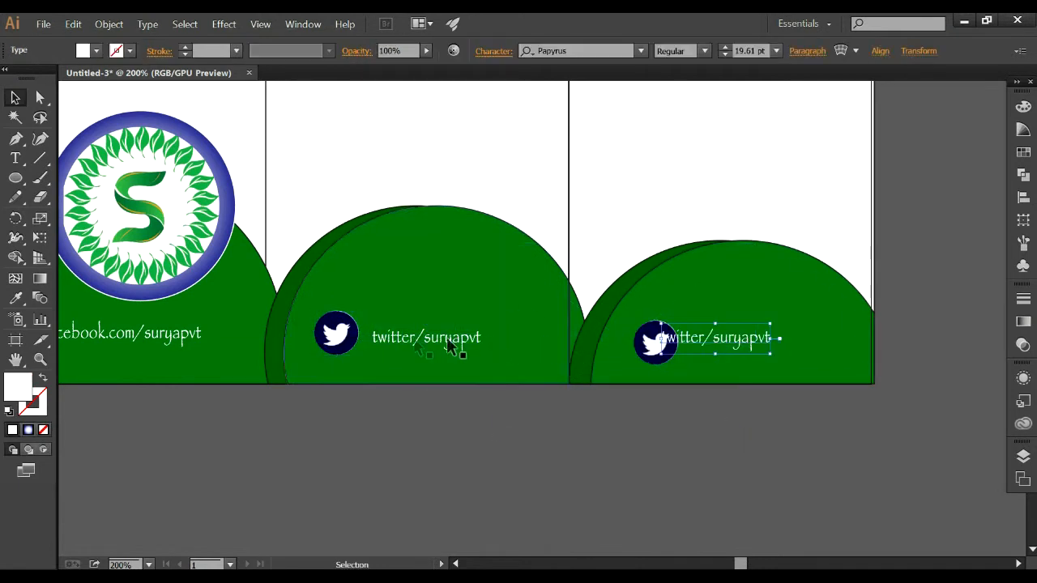
# Insert ".com" after "twitter" in the second mound's address text.
pyautogui.press('t')
pyautogui.click(417, 337)
pyautogui.write('.com')
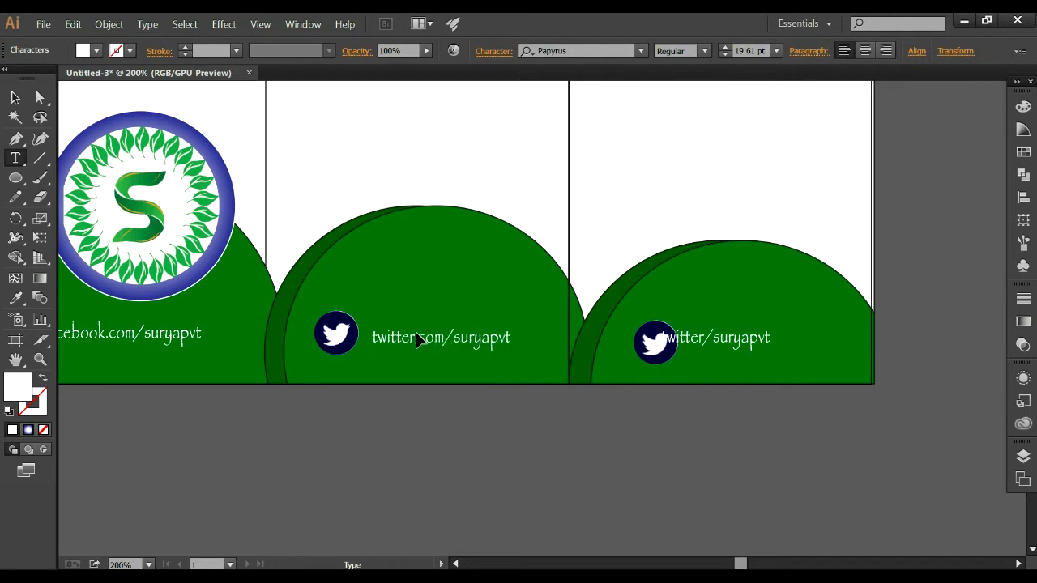
pyautogui.click(14, 97)
# Move the copied Twitter address text on the third mound away from its icon, toward the brochure's outer edge.
pyautogui.moveTo(735, 350); pyautogui.dragTo(771, 349)
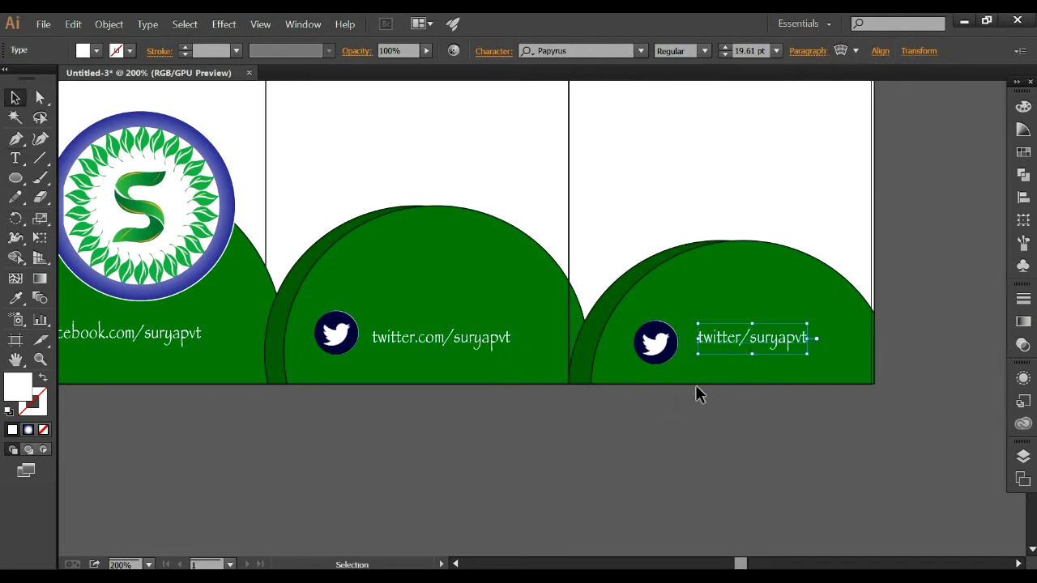
pyautogui.doubleClick(735, 337)
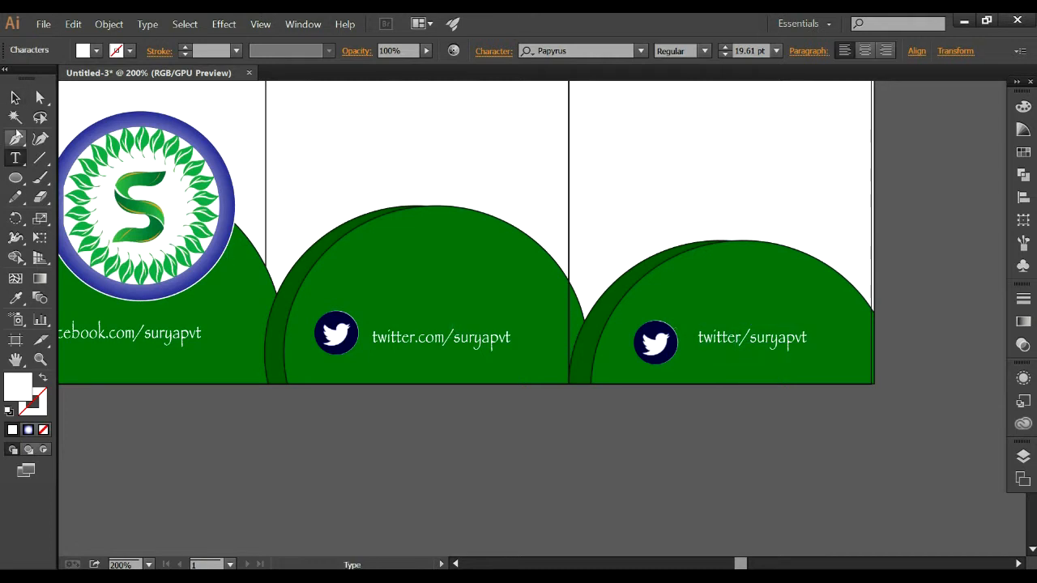
pyautogui.click(15, 97)
pyautogui.click(674, 342)
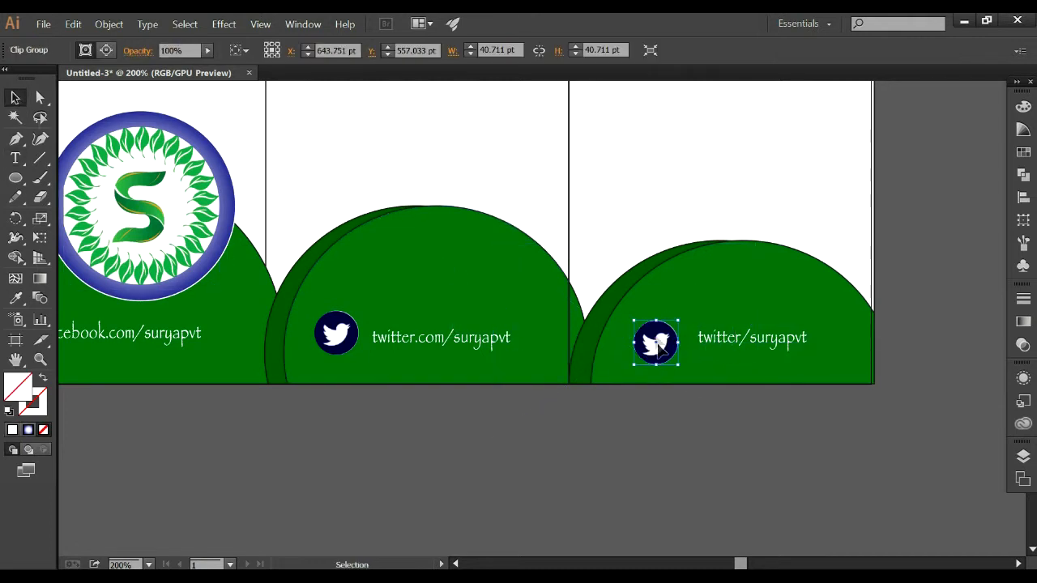
pyautogui.click(106, 50)
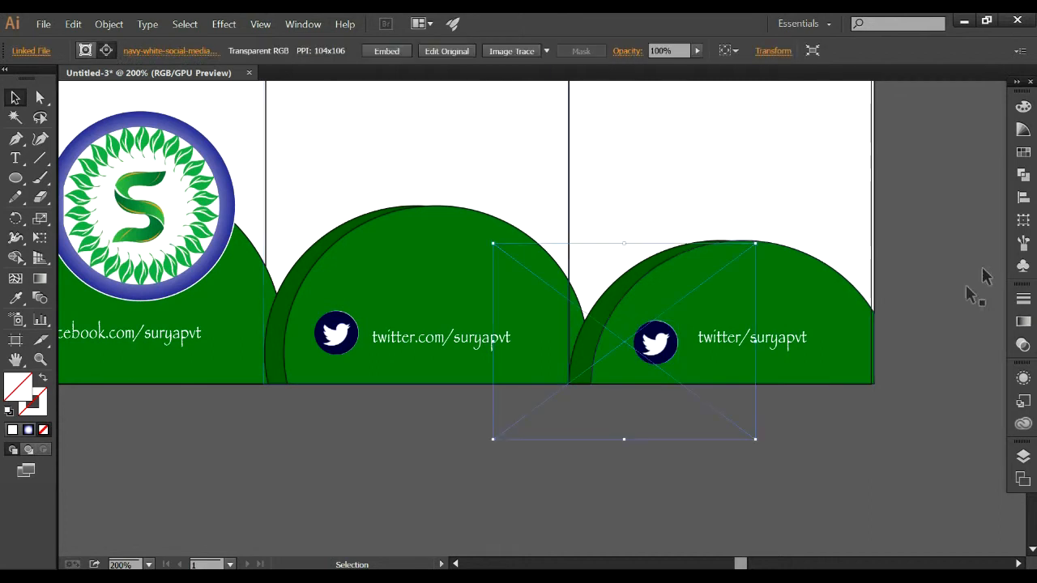
pyautogui.moveTo(693, 335); pyautogui.dragTo(791, 336)
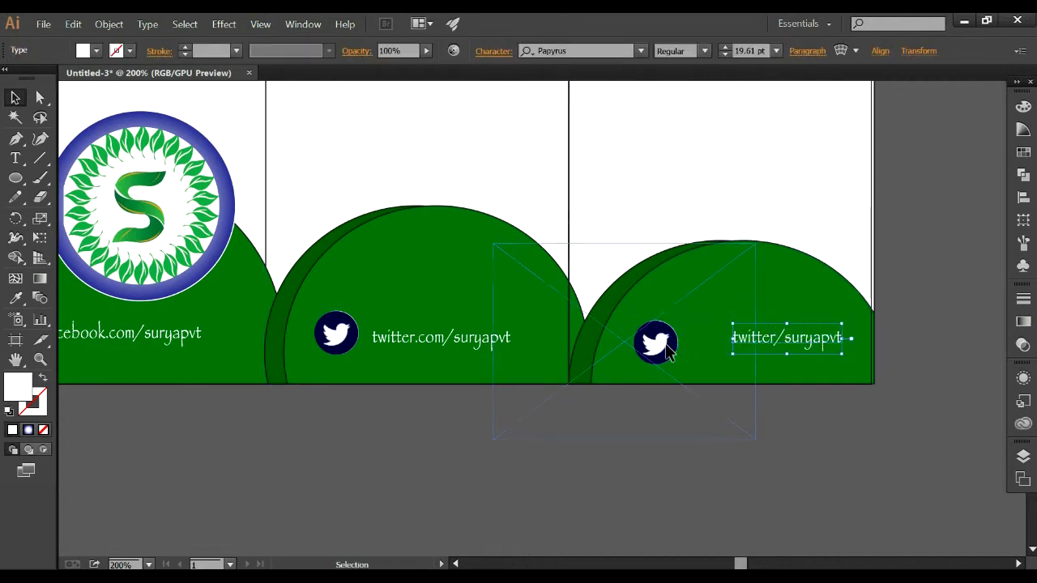
# Edit the third mound's clip group, moving and nudging the icon sheet until the YouTube icon is centred in the circle.
pyautogui.click(665, 349)
pyautogui.click(106, 51)
pyautogui.moveTo(683, 320); pyautogui.dragTo(755, 294)
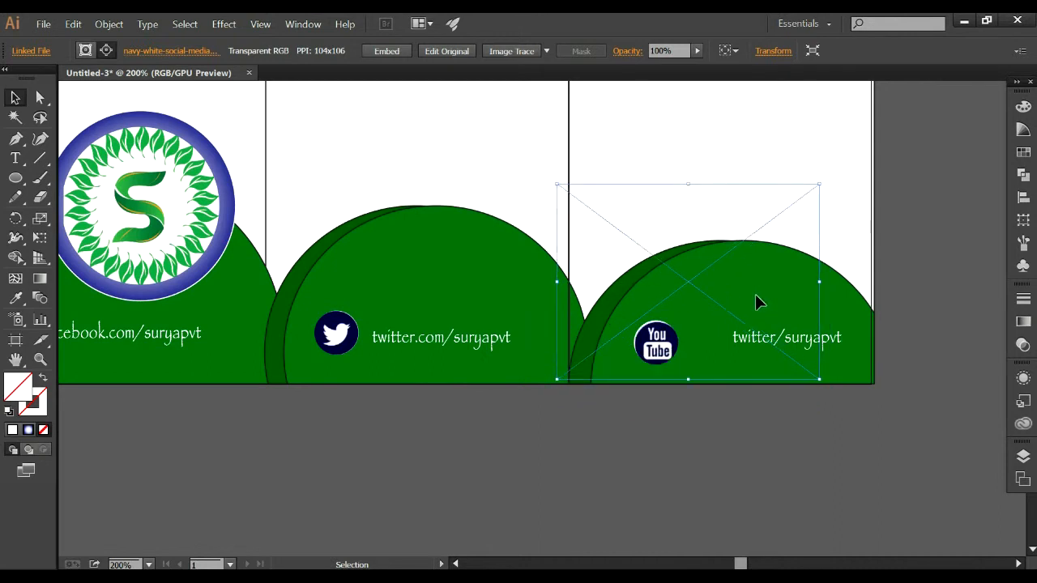
pyautogui.hotkey('shift', 'Tab')
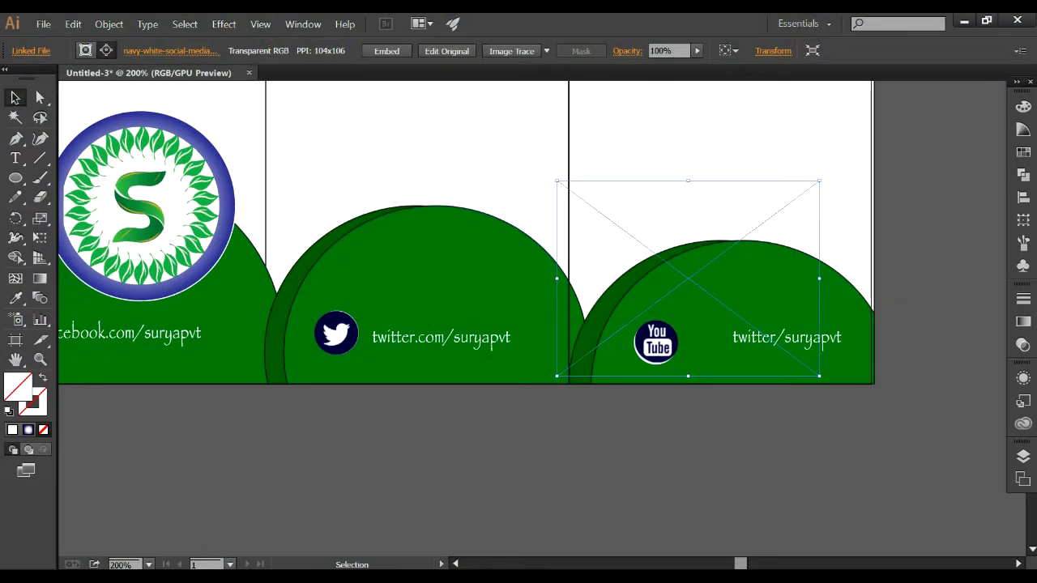
pyautogui.press('Up')
pyautogui.press('Left')
pyautogui.press('Down')
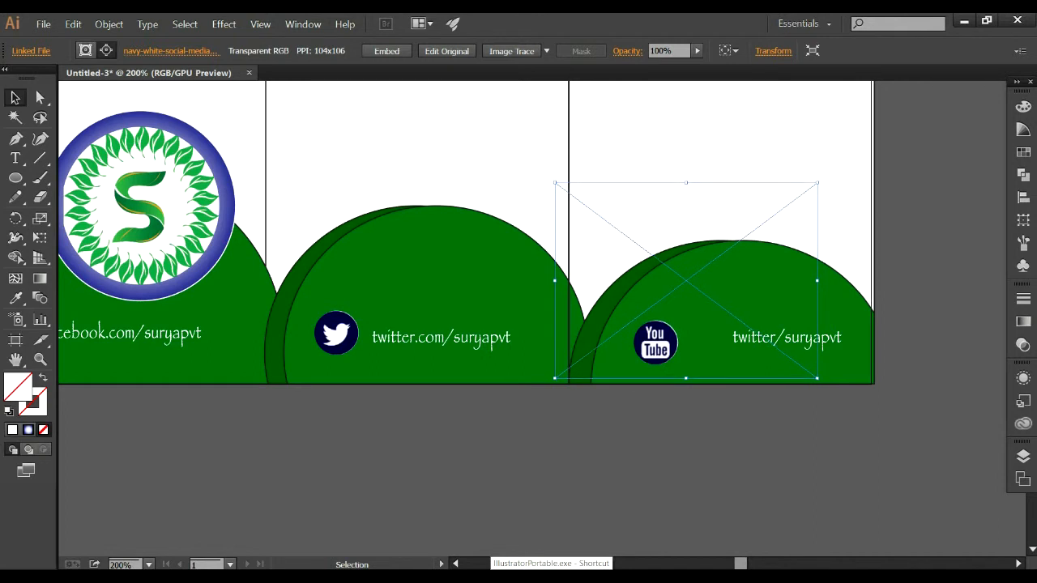
# Move the third mound's address text closer to the YouTube icon and replace "twitter" with "youtube.com".
pyautogui.click(748, 411)
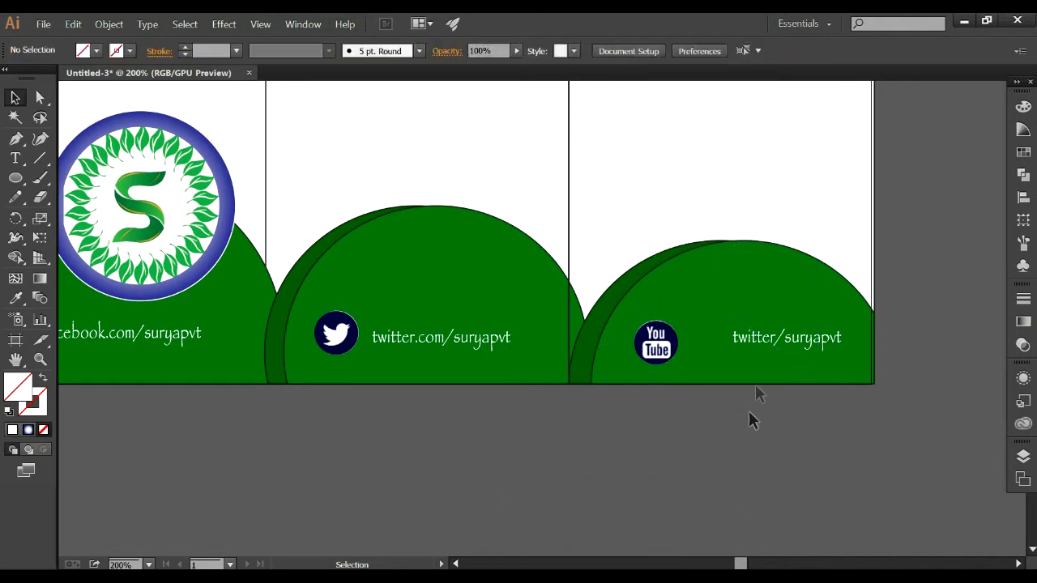
pyautogui.click(757, 337)
pyautogui.moveTo(753, 339); pyautogui.dragTo(728, 337)
pyautogui.doubleClick(728, 337)
pyautogui.hotkey('ctrl', 'a')
pyautogui.click(740, 337)
pyautogui.moveTo(734, 339); pyautogui.dragTo(700, 339)
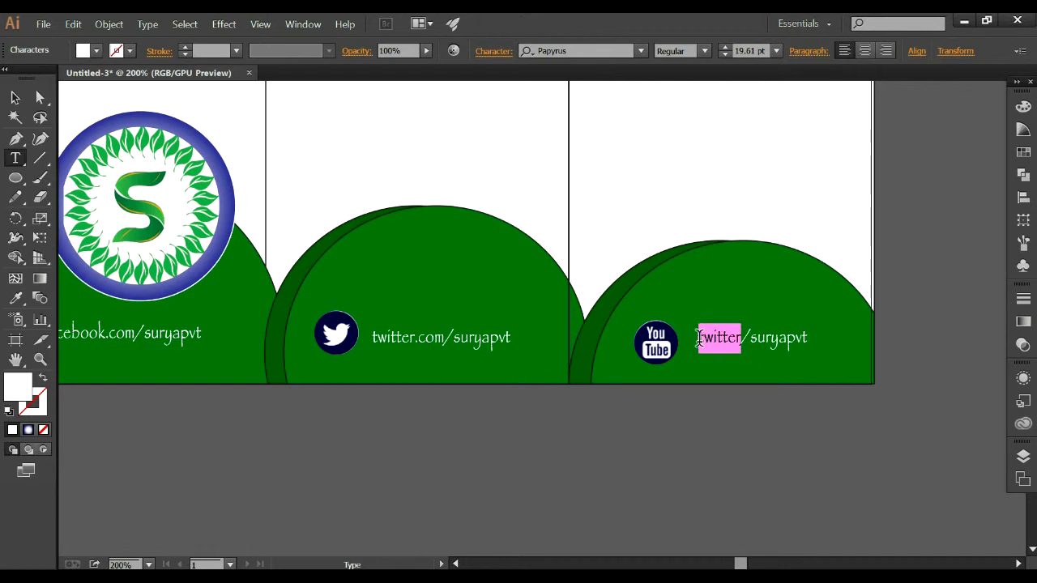
pyautogui.write('youtube.com')
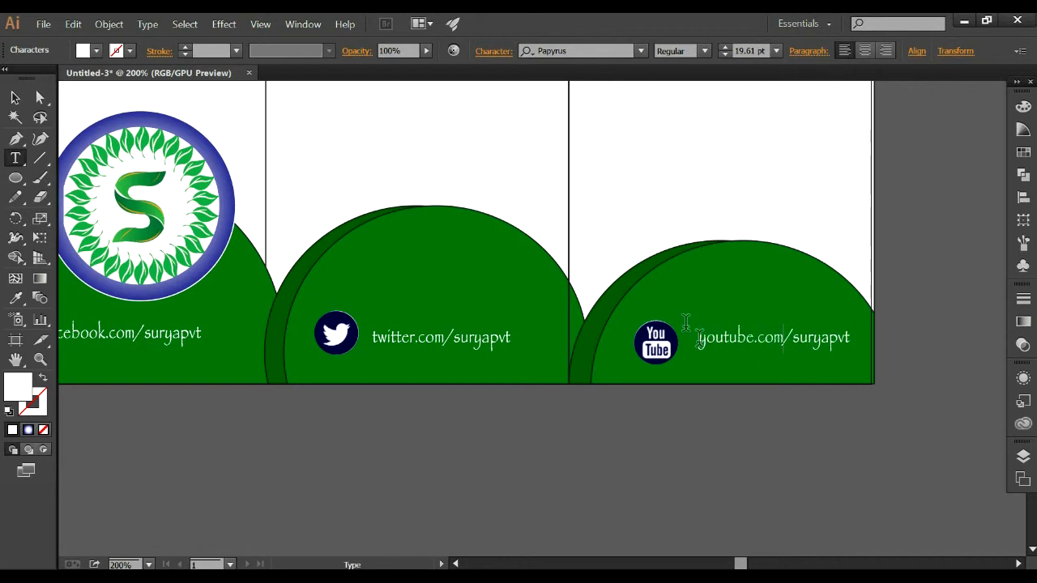
# Shift the youtube.com/suryapvt text slightly inward so it sits beside the YouTube icon at its mid-height.
pyautogui.click(14, 97)
pyautogui.moveTo(743, 337); pyautogui.dragTo(734, 340)
pyautogui.click(871, 333)
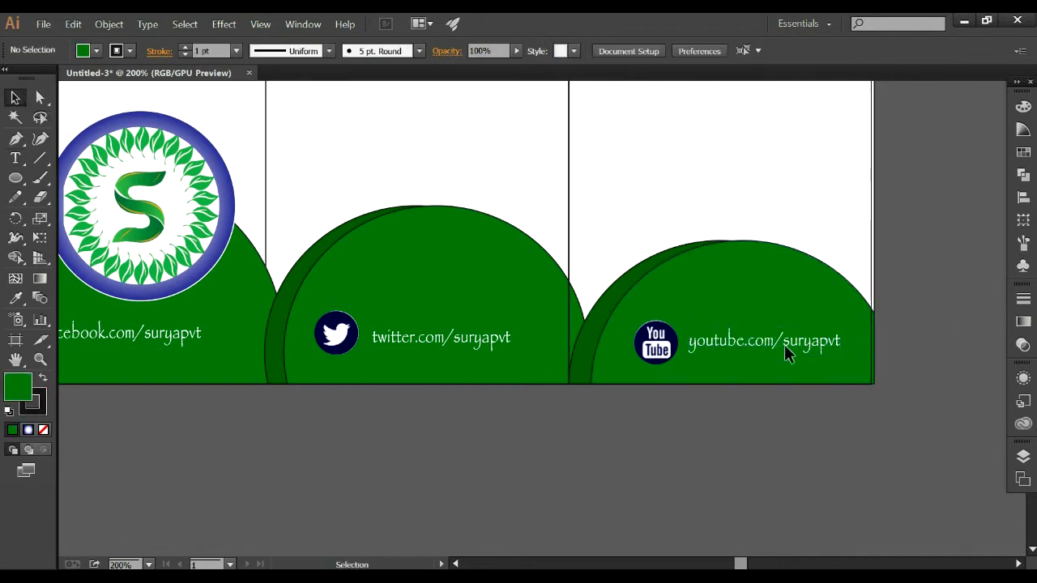
pyautogui.click(962, 319)
# Try changing the stacking order of the first panel's green mound against the second mound's dark edge.
pyautogui.scroll(2, 850, 300)
pyautogui.rightClick(250, 348)
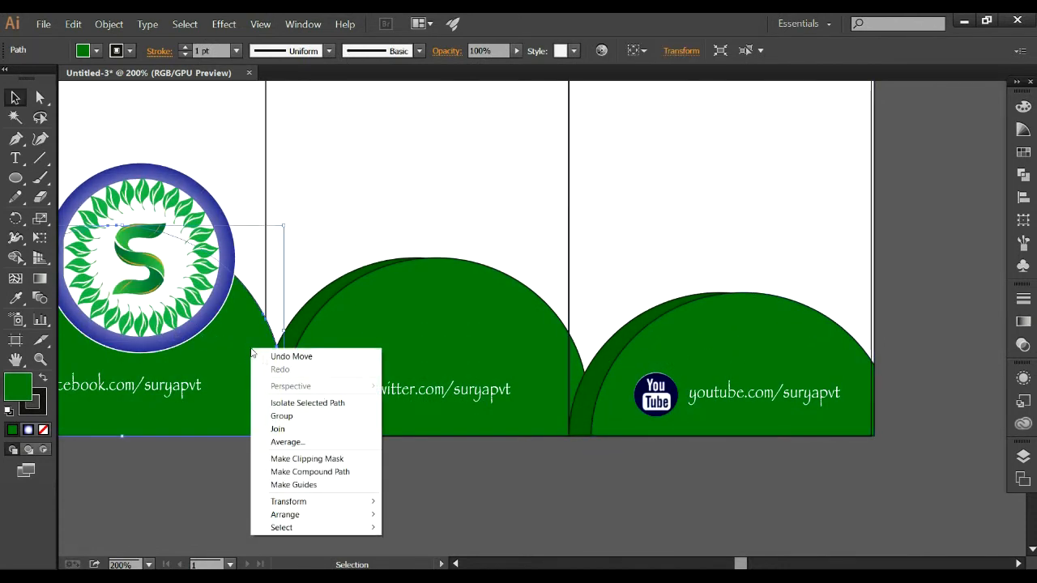
pyautogui.click(725, 508)
pyautogui.click(247, 354)
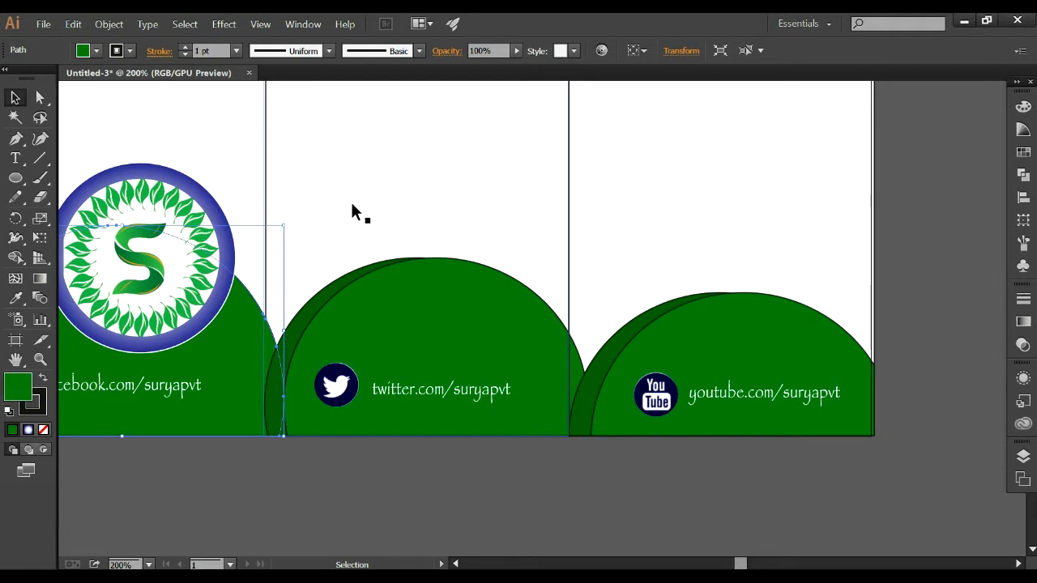
pyautogui.press('a')
pyautogui.press('v')
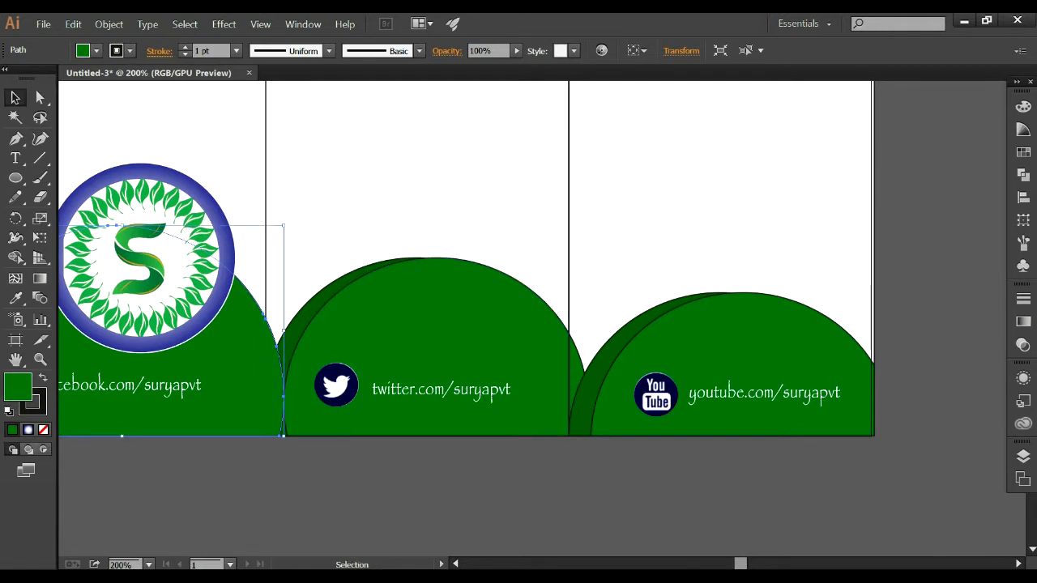
pyautogui.hotkey('ctrl', '[')
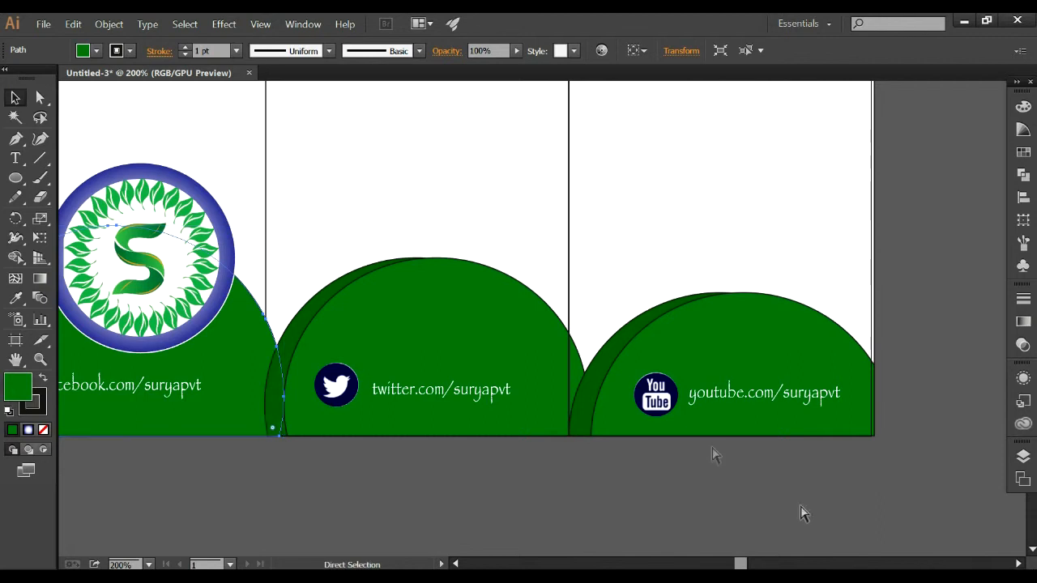
# Check the whole brochure layout, from the mounds up to the green arched top.
pyautogui.scroll(1, 446, 324)
pyautogui.click(660, 260)
pyautogui.scroll(9, 671, 261)
pyautogui.scroll(2, 616, 247)
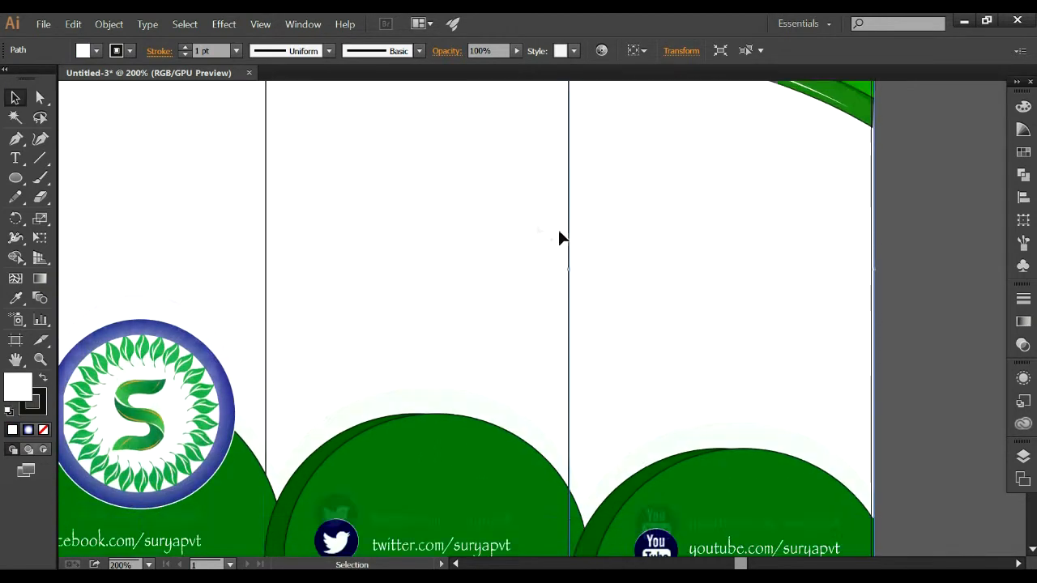
pyautogui.scroll(-5, 558, 229)
pyautogui.scroll(2, 543, 254)
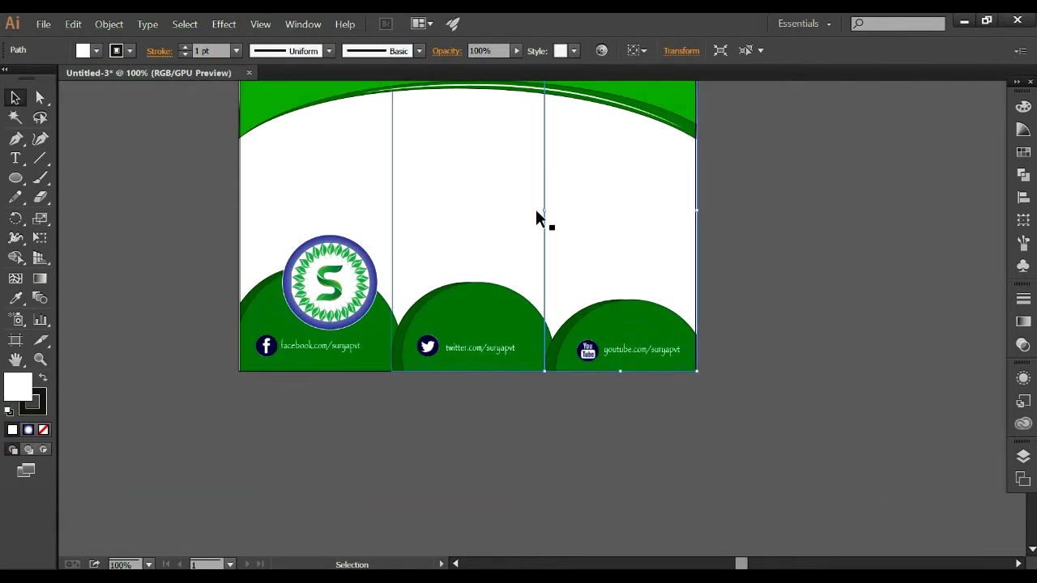
pyautogui.click(536, 215)
pyautogui.scroll(2, 505, 169)
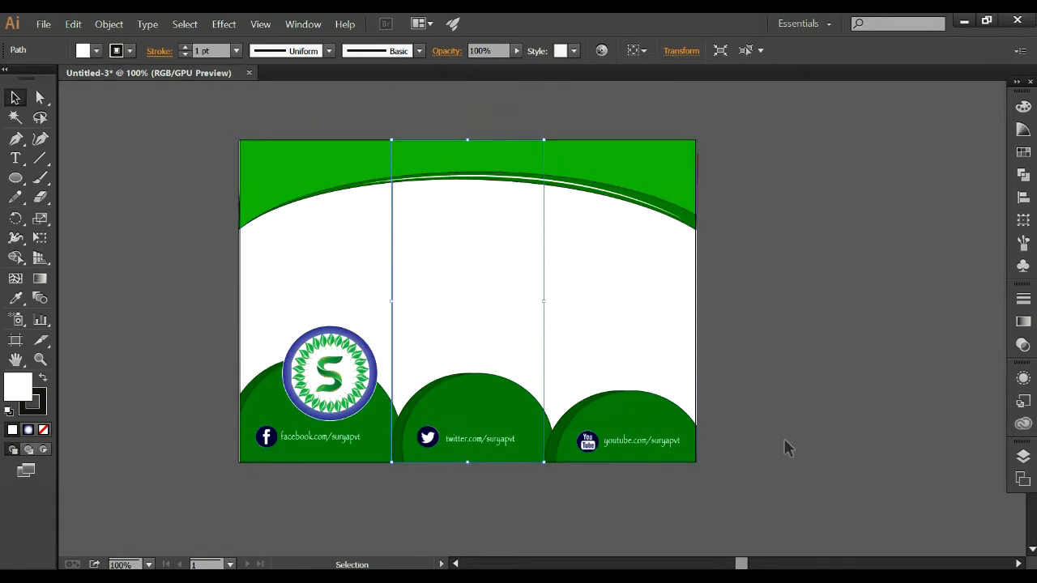
# Copy the slogan from the "contact detail" file in Notepad and paste it as text onto the brochure's green top in Illustrator.
pyautogui.hotkey('alt', 'Tab')
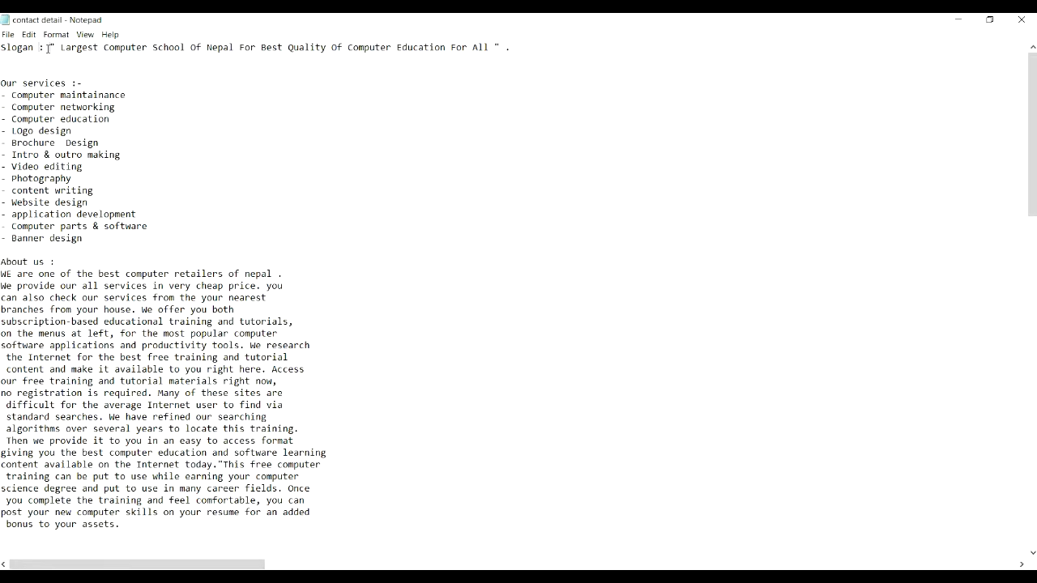
pyautogui.moveTo(48, 49); pyautogui.dragTo(547, 62)
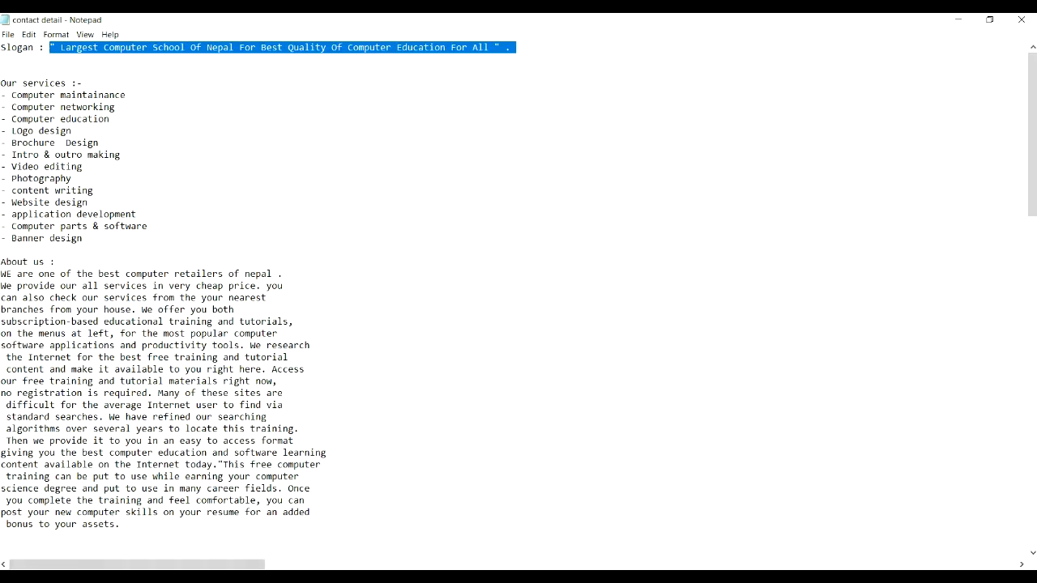
pyautogui.hotkey('alt', 'Tab')
pyautogui.click(15, 158)
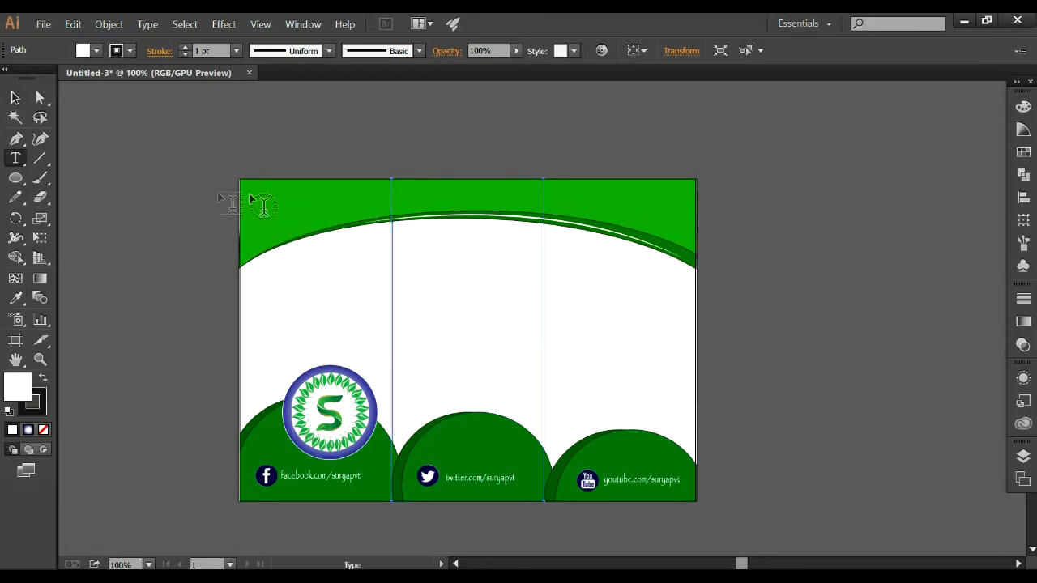
pyautogui.click(271, 198)
pyautogui.write('"Largest Computer School Of Nepal For Best Quality Of Computer Education For All"')
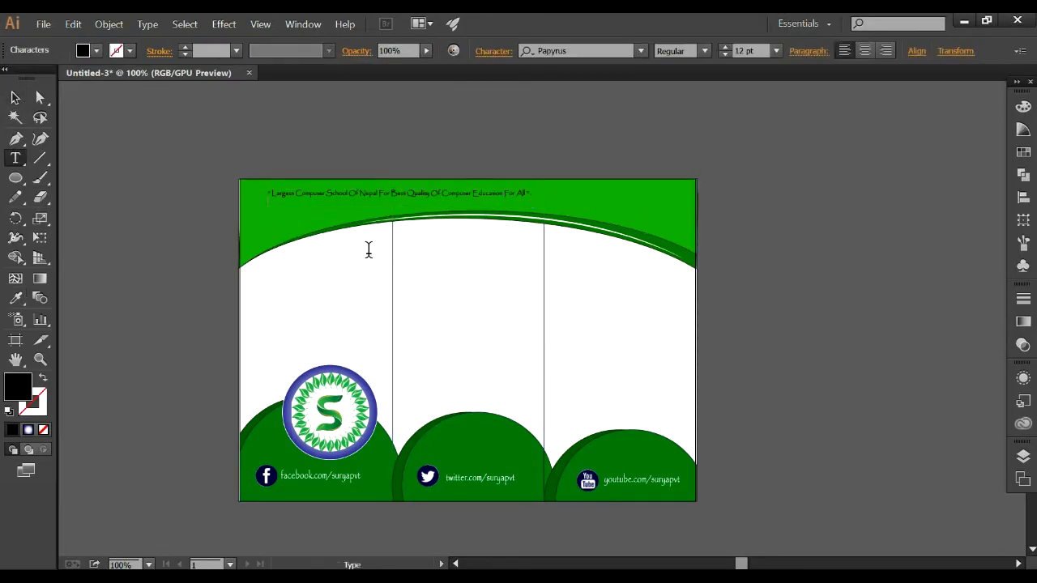
# Set the slogan's font size to 18 pt.
pyautogui.hotkey('ctrl', 'a')
pyautogui.hotkey('ctrl', 'shift', '.')
pyautogui.hotkey('ctrl', 'shift', '.')
pyautogui.hotkey('ctrl', 'shift', '.')
pyautogui.hotkey('ctrl', 'shift', '.')
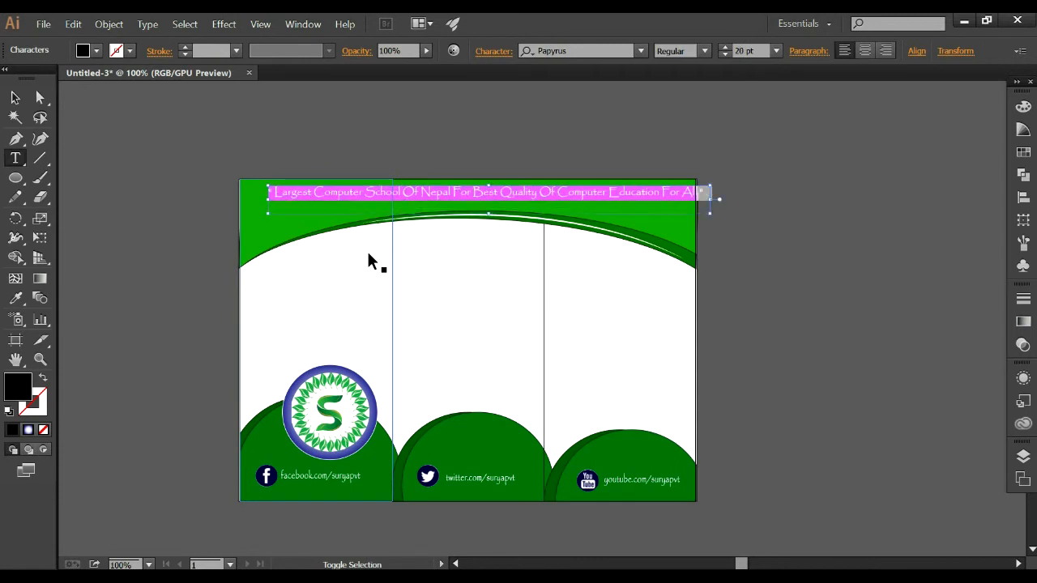
pyautogui.hotkey('ctrl', 'shift', ',')
pyautogui.hotkey('ctrl', 'shift', ',')
pyautogui.hotkey('ctrl', 'shift', '.')
pyautogui.hotkey('ctrl', 'shift', 'a')
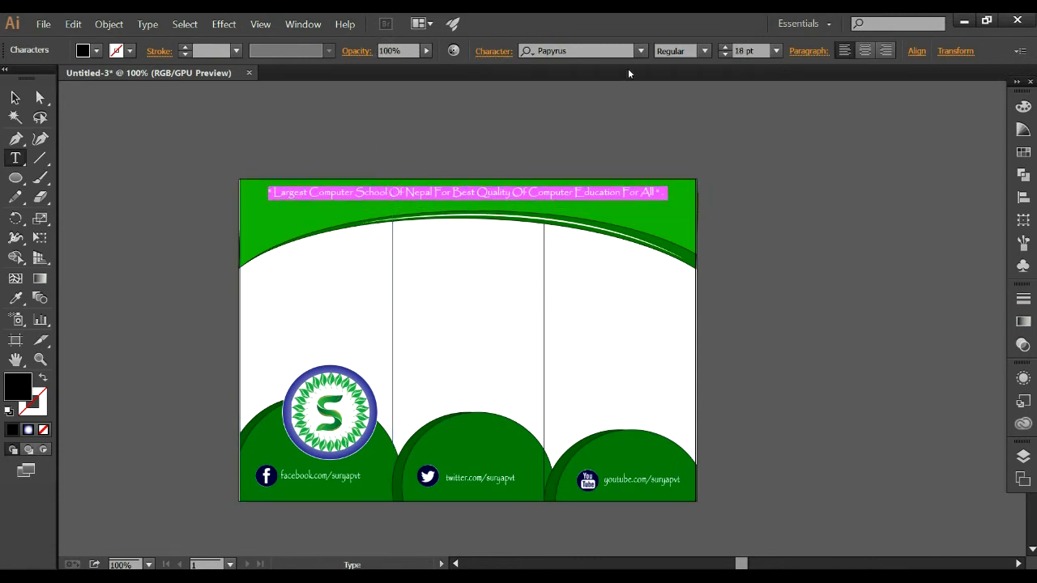
pyautogui.click(16, 98)
pyautogui.click(91, 148)
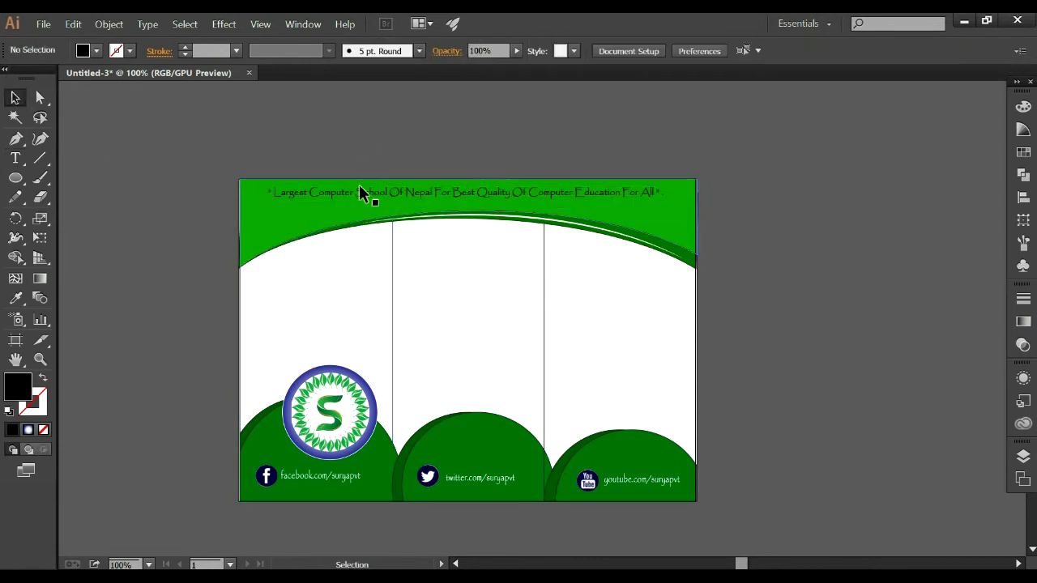
# Stretch the slogan slightly at its beginning, extending it toward the first panel's outer edge.
pyautogui.click(359, 185)
pyautogui.click(284, 192)
pyautogui.moveTo(271, 207); pyautogui.dragTo(260, 209)
pyautogui.click(745, 333)
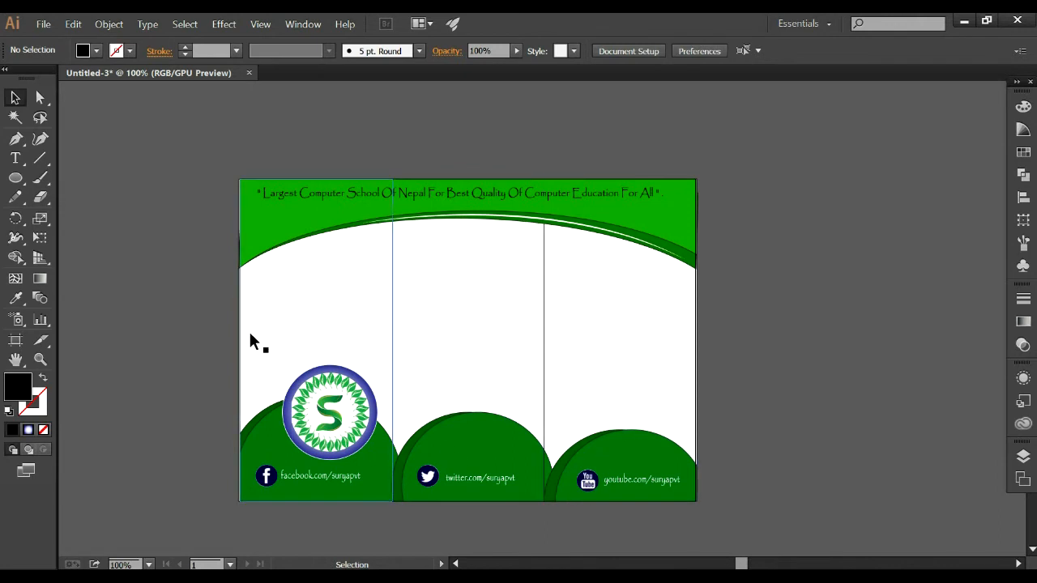
# Add the title "SURYA COMPUTER PVT. LTD" below the arch on the first panel and set it in Bell MT Italic.
pyautogui.press('t')
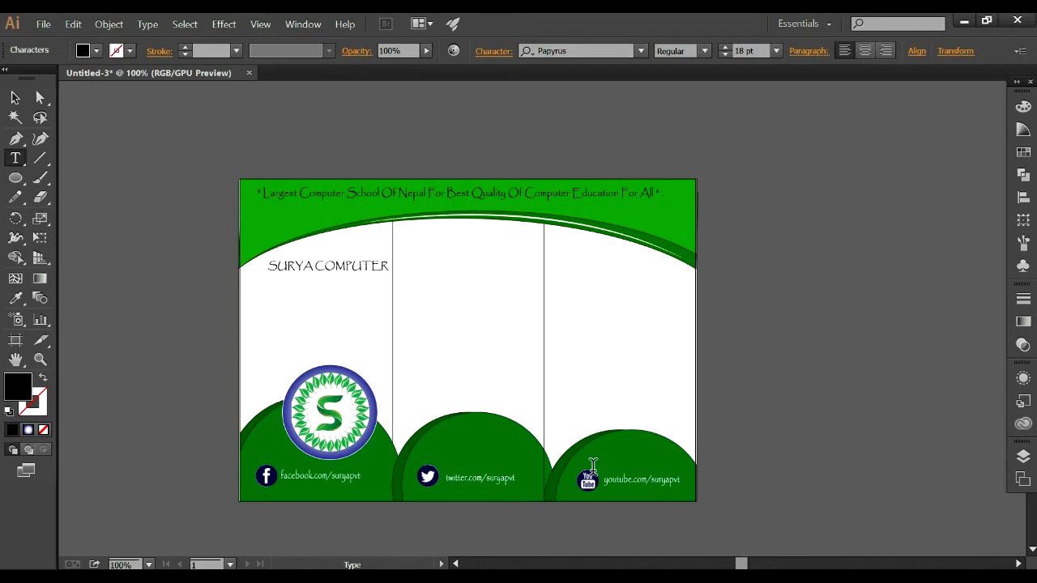
pyautogui.hotkey('ctrl', 'a')
pyautogui.click(579, 51)
pyautogui.click(640, 51)
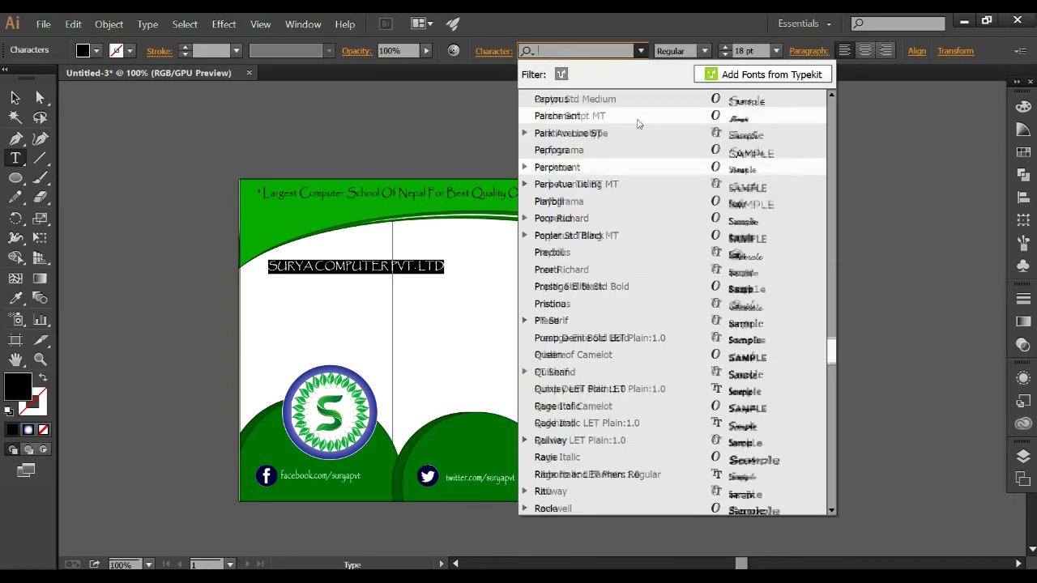
pyautogui.write('B')
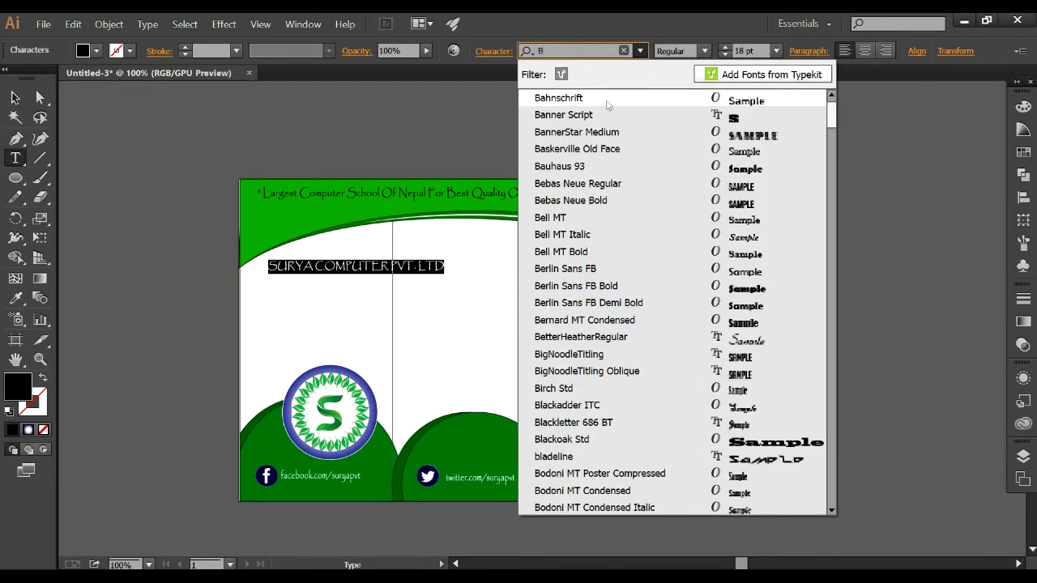
pyautogui.click(623, 235)
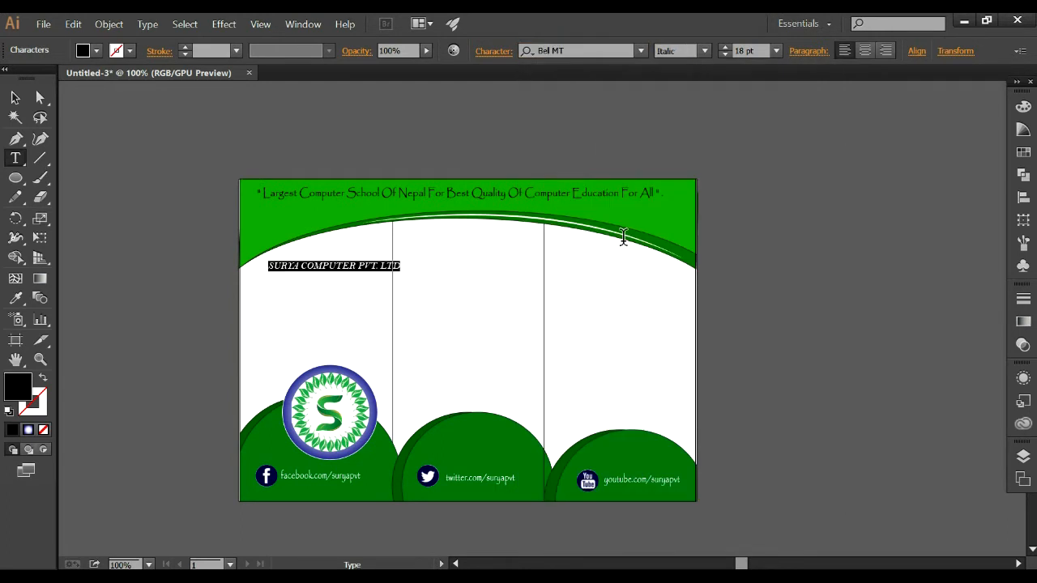
pyautogui.press('Escape')
# Move the company title toward the first panel's outer edge and set its font to Tahoma Bold.
pyautogui.moveTo(369, 267); pyautogui.dragTo(298, 264)
pyautogui.hotkey('ctrl', 'z')
pyautogui.click(640, 50)
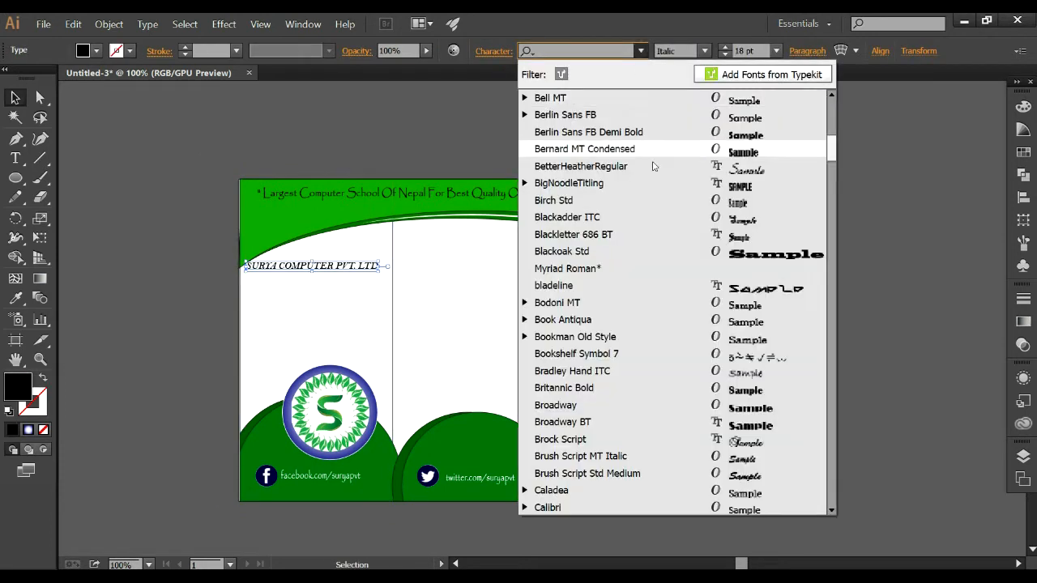
pyautogui.scroll(5, 652, 263)
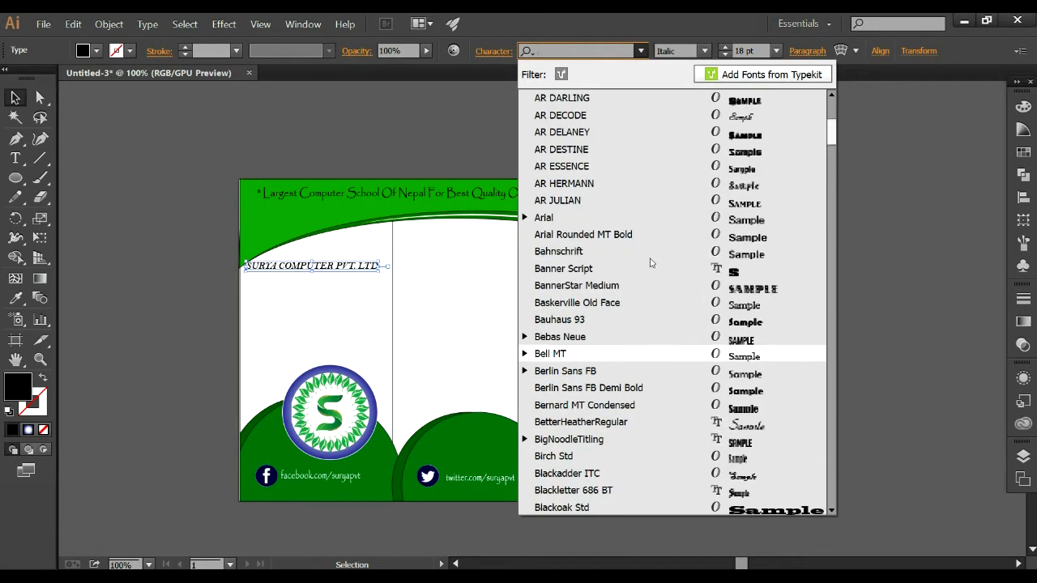
pyautogui.scroll(2, 641, 239)
pyautogui.scroll(2, 621, 170)
pyautogui.scroll(-9, 599, 166)
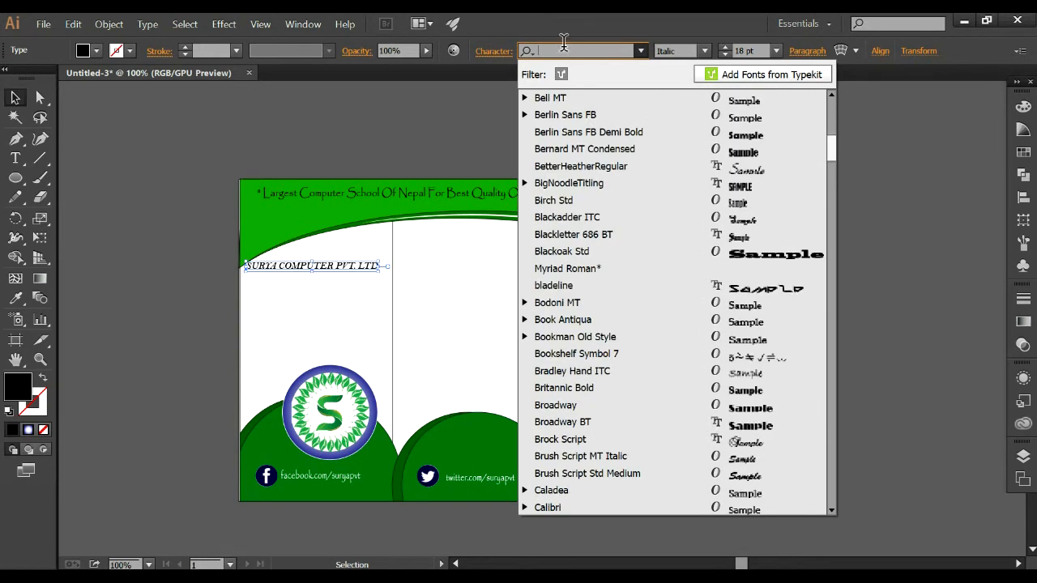
pyautogui.write('TAH')
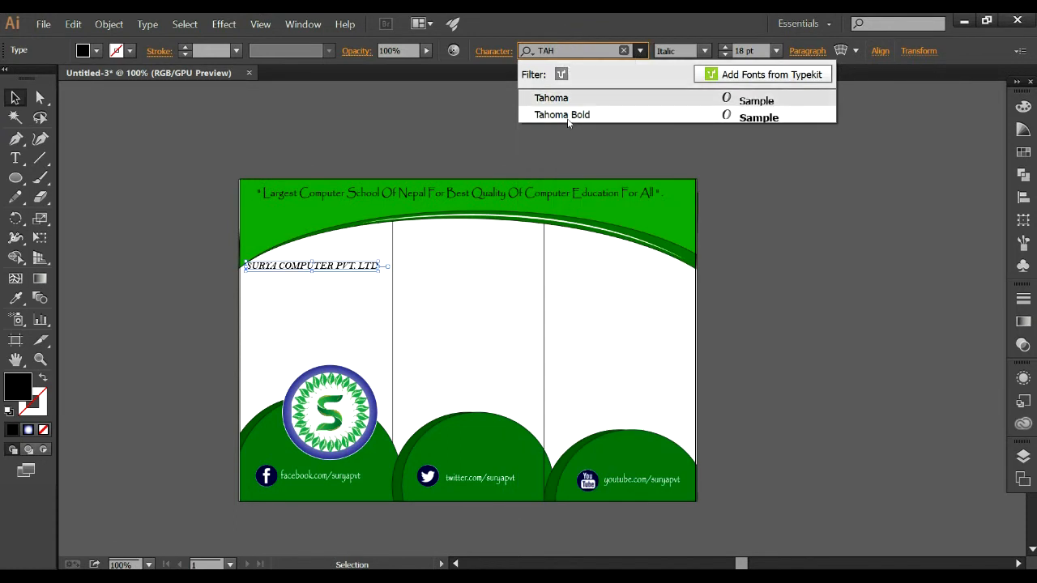
pyautogui.click(567, 115)
# Enlarge the company title, then narrow and reposition it to fit within the first panel's width below the arch.
pyautogui.moveTo(298, 267); pyautogui.dragTo(317, 254)
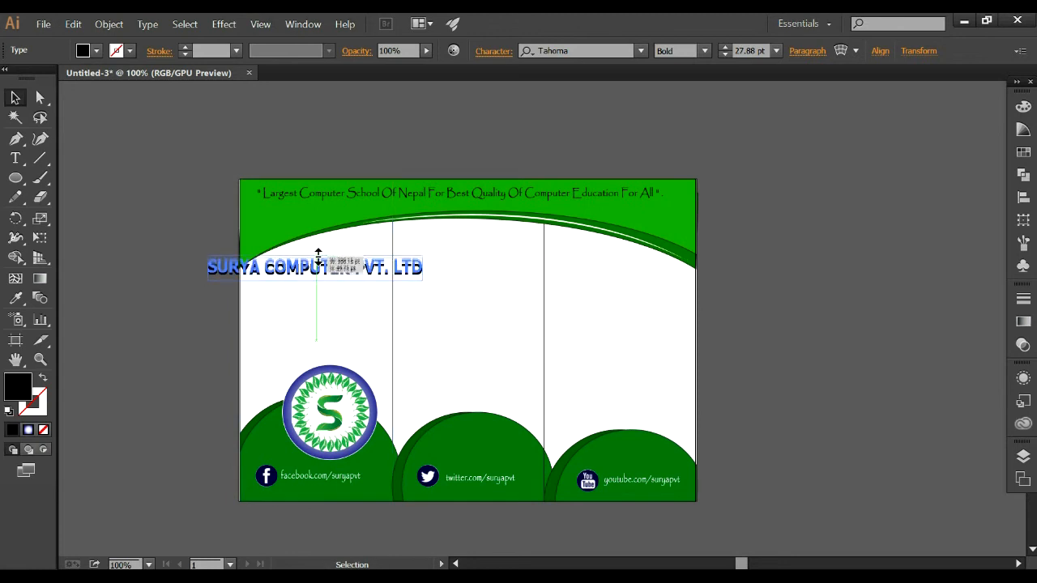
pyautogui.moveTo(208, 268); pyautogui.dragTo(234, 268)
pyautogui.moveTo(422, 268); pyautogui.dragTo(381, 268)
pyautogui.moveTo(310, 264); pyautogui.dragTo(313, 268)
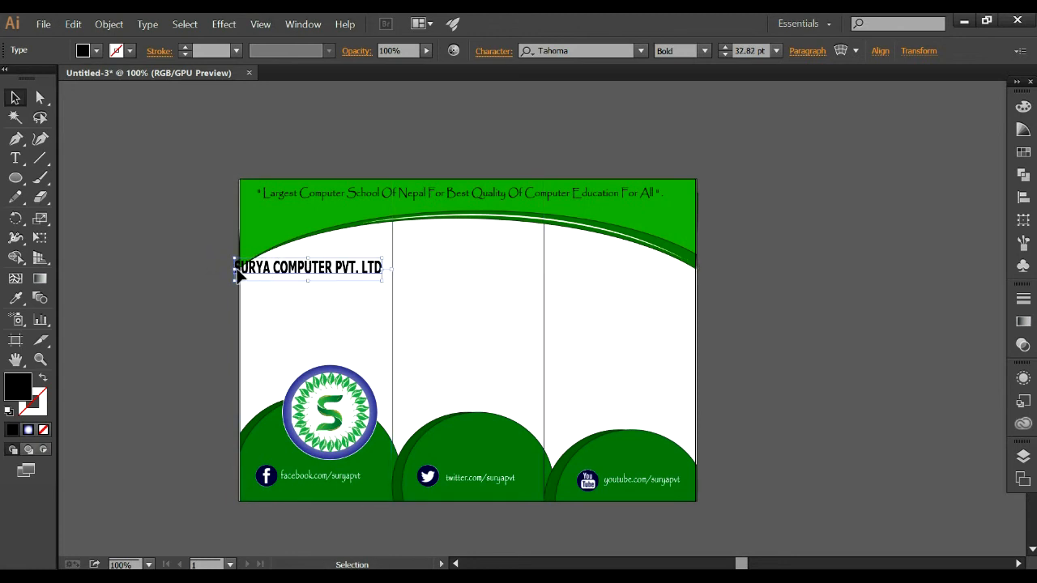
pyautogui.moveTo(236, 270); pyautogui.dragTo(325, 272)
pyautogui.click(769, 248)
# Start a text line below the company title and select the central department, opening time, e-mail and website lines in Notepad's "contact detail" file.
pyautogui.click(37, 159)
pyautogui.click(17, 159)
pyautogui.click(256, 295)
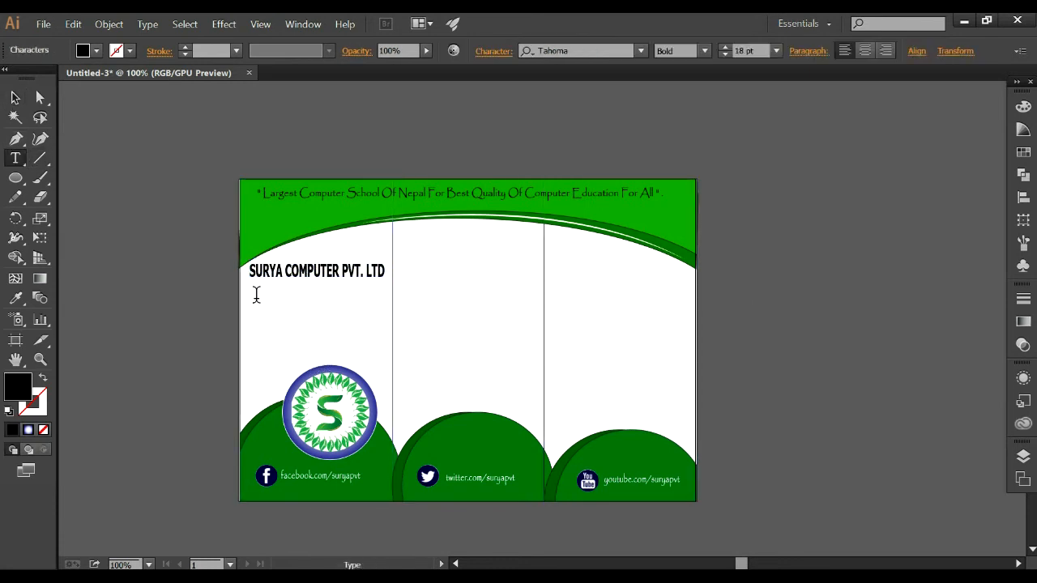
pyautogui.hotkey('alt', 'Tab')
pyautogui.scroll(-8, 177, 224)
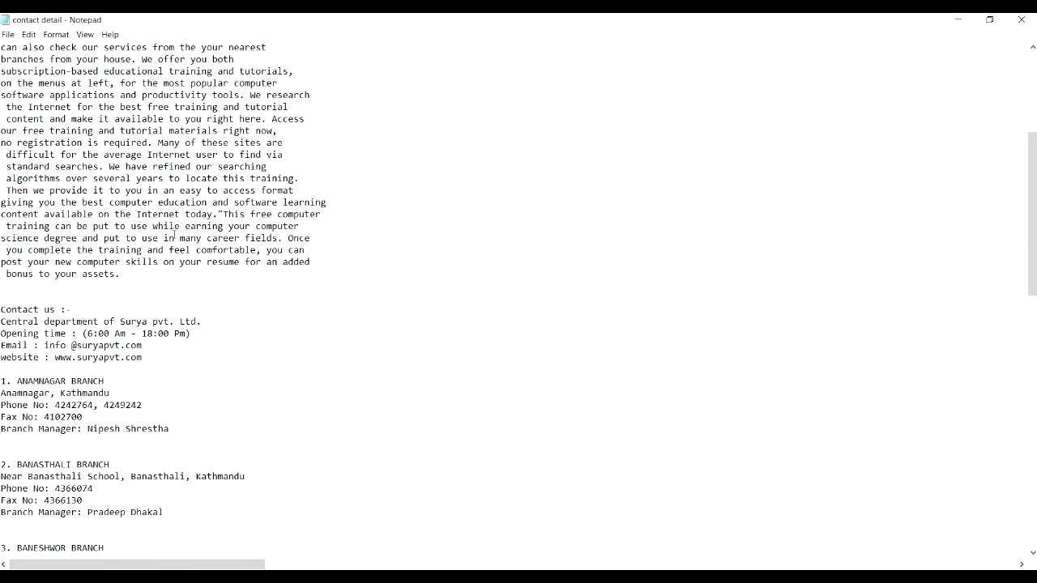
pyautogui.moveTo(152, 322); pyautogui.dragTo(1, 274)
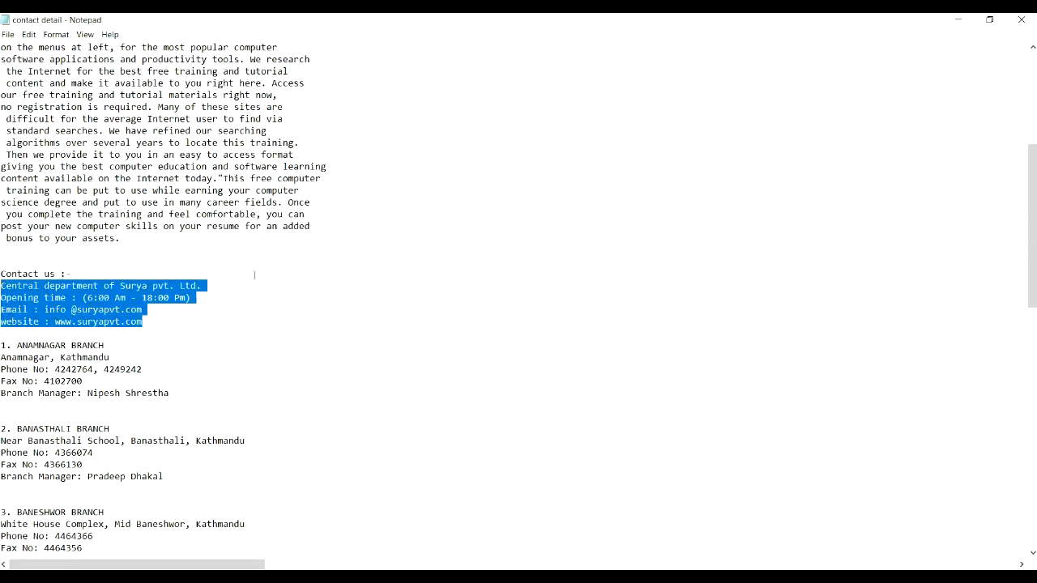